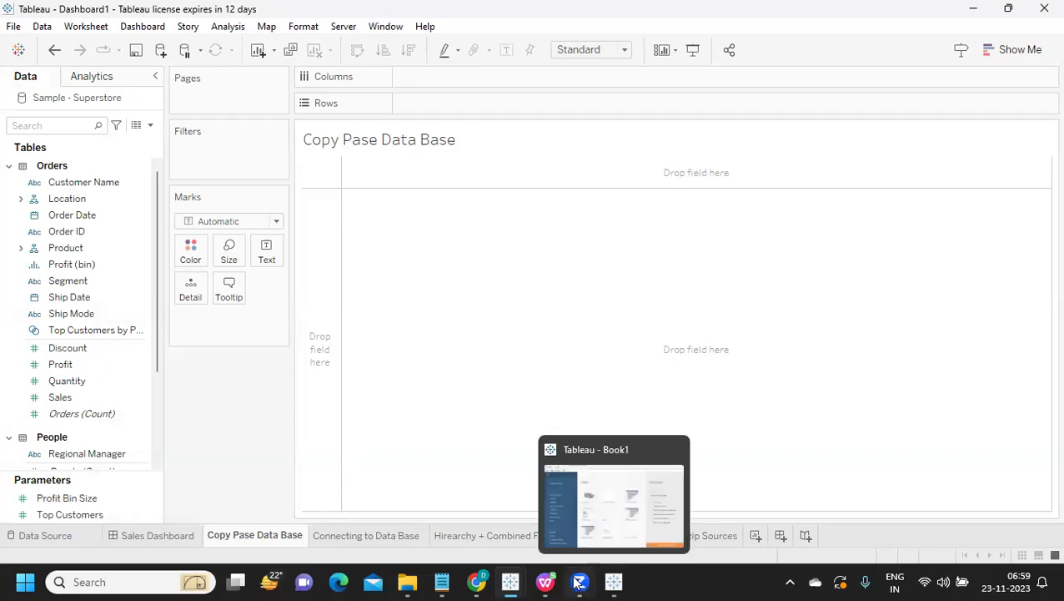
Switch to WPS, take the Name, Age, Sal and Siblings table in A1:D6 of Excel Data.xlsx, and paste it into Tableau's Copy Pase Data Base worksheet
mouse_move(546, 581)
click(535, 502)
click(302, 340)
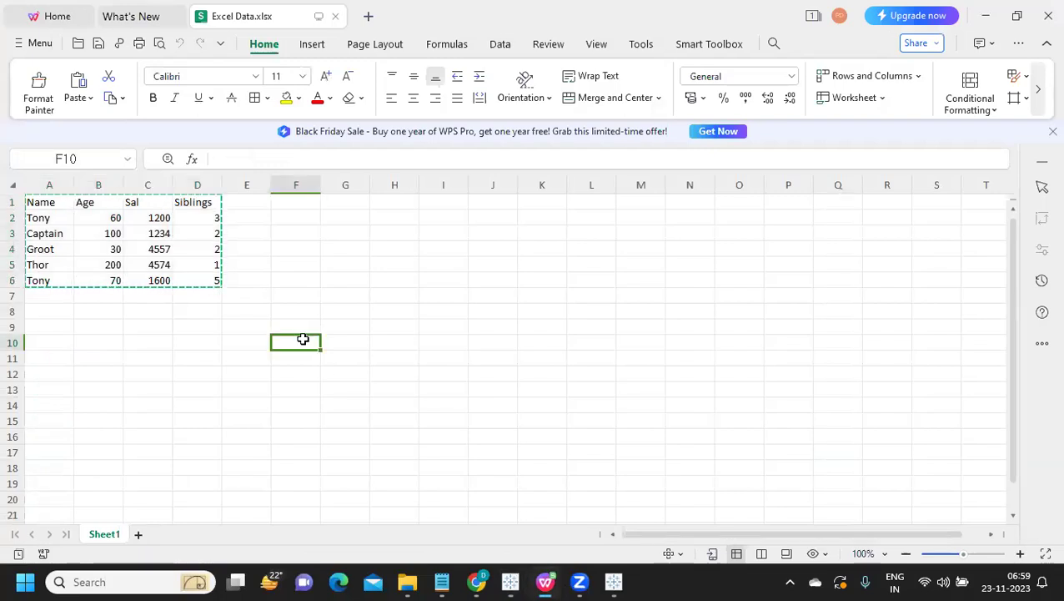
drag(40, 203, 203, 282)
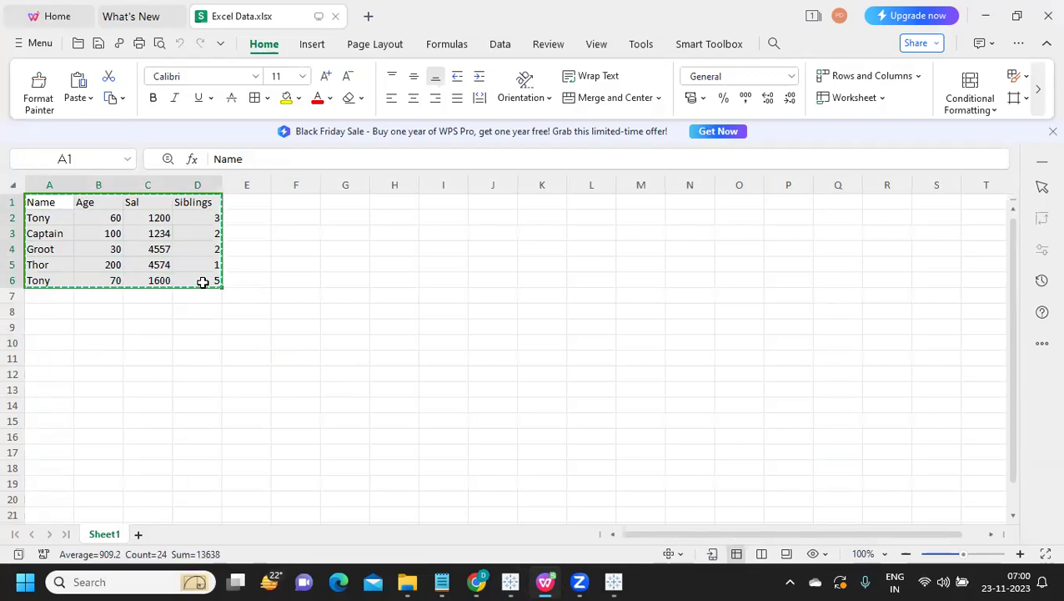
key(alt+Tab)
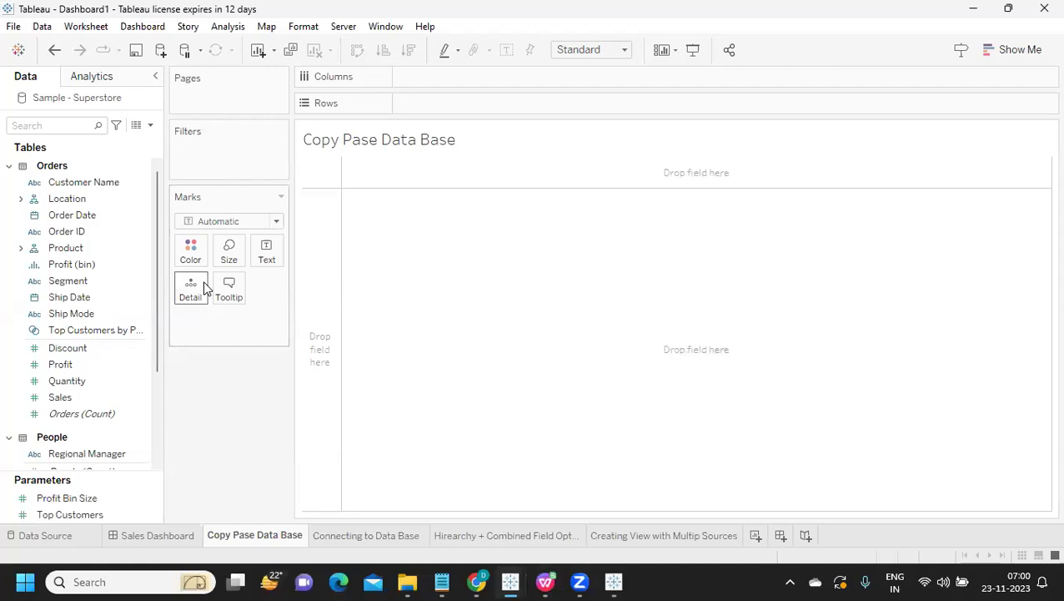
key(ctrl+v)
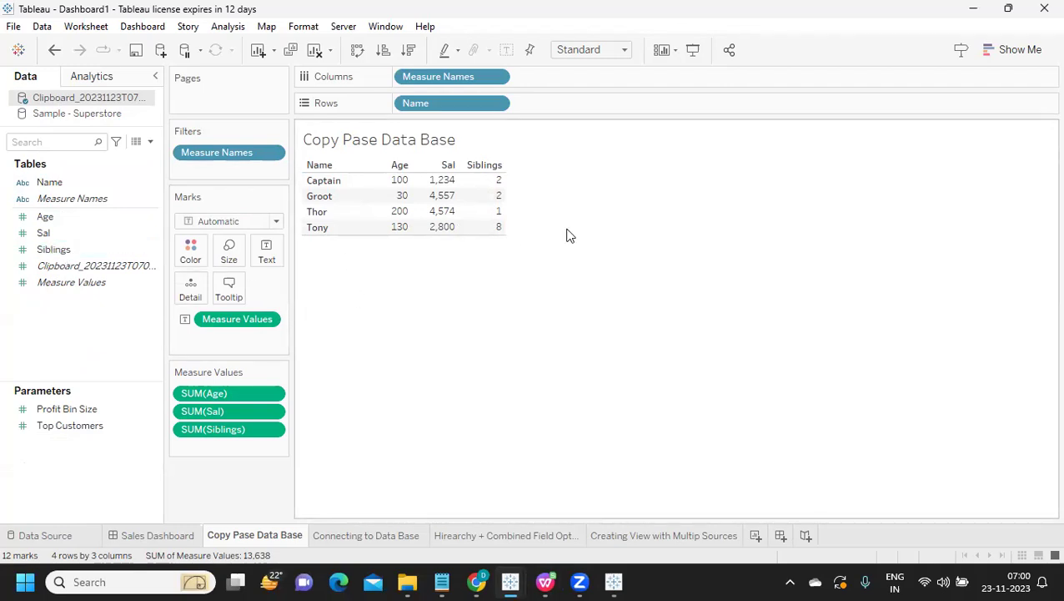
Open the Connecting to Data Base worksheet, and bring up the Tableau Book1 window maximized
click(368, 535)
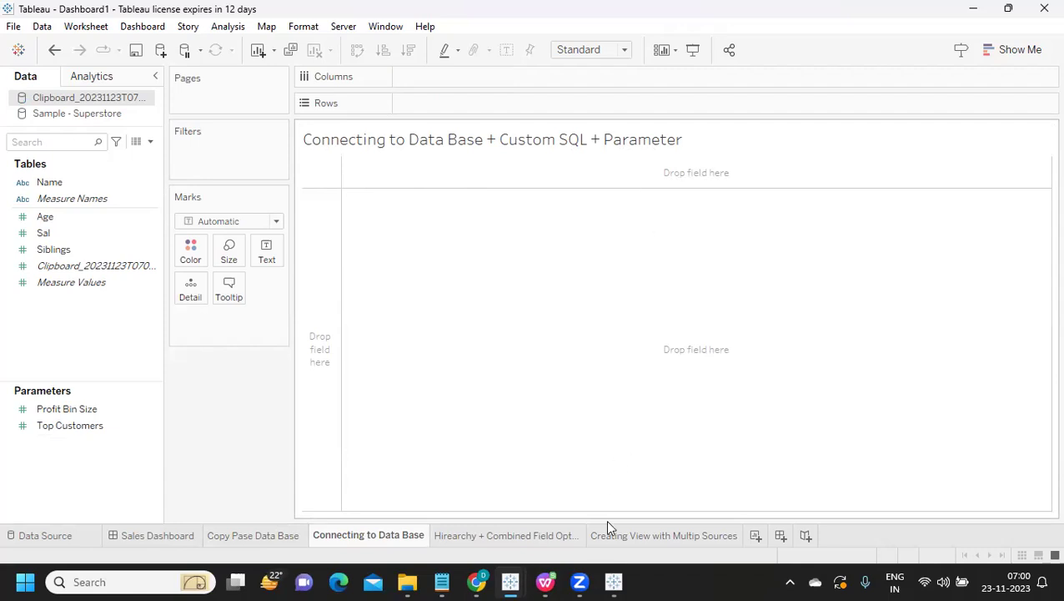
mouse_move(613, 582)
click(636, 521)
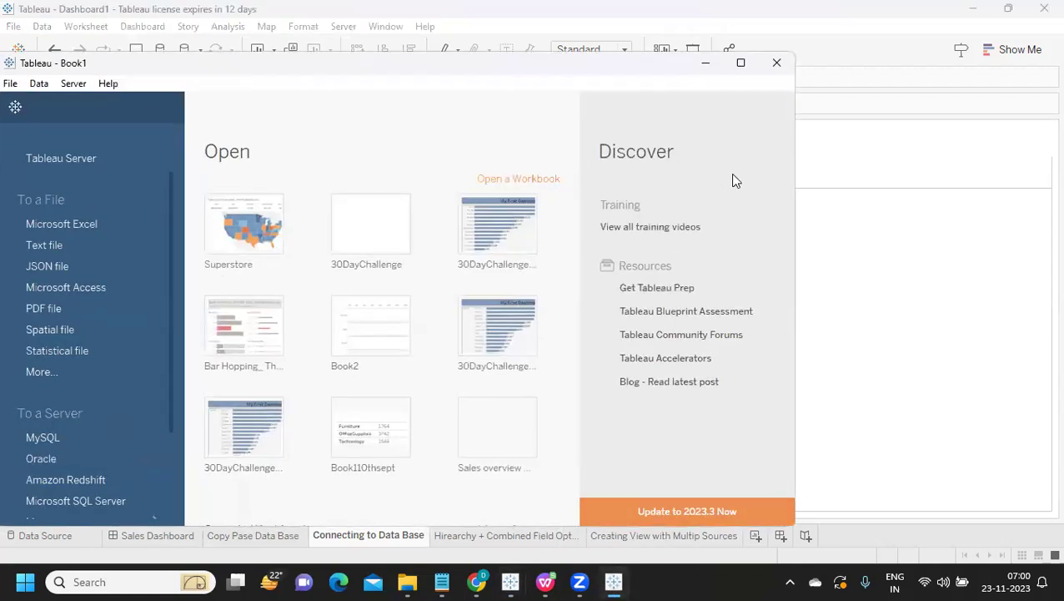
click(734, 74)
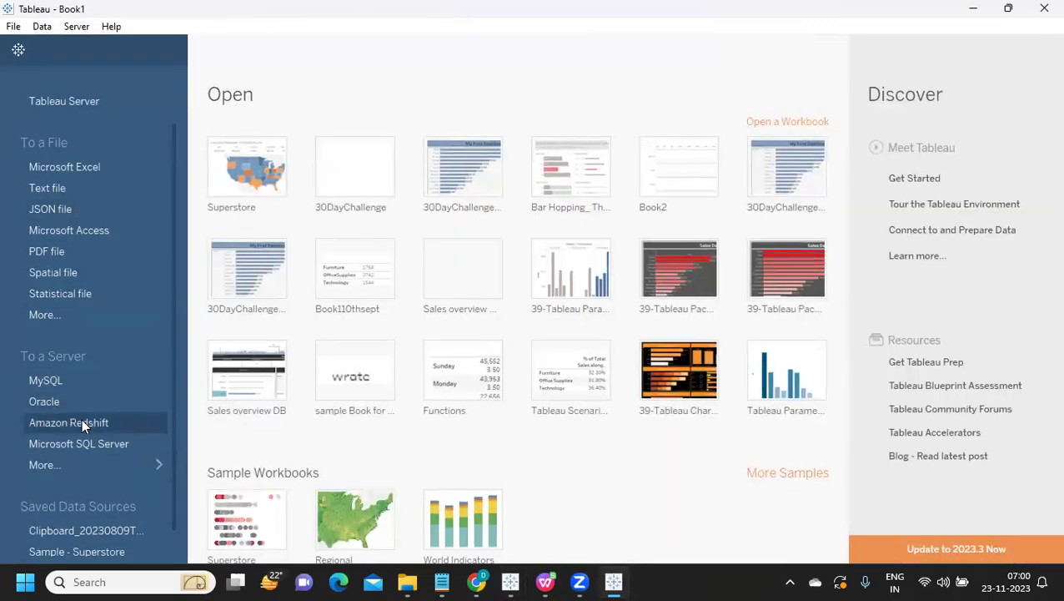
Connect to the AdventureWorksDW2017 database on Microsoft SQL Server using Windows Authentication
scroll(82, 419, down, 2)
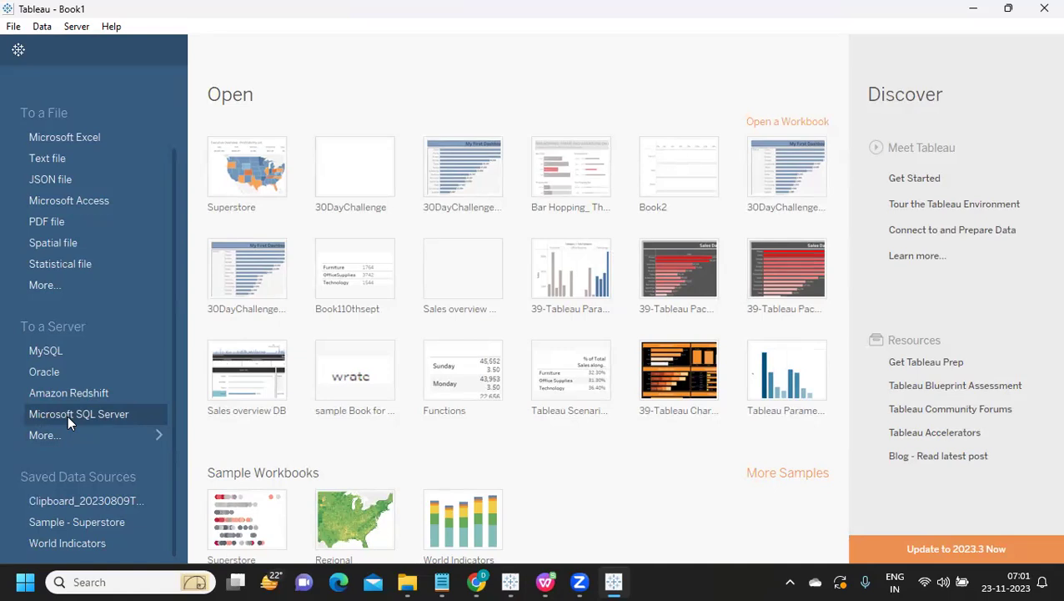
click(68, 415)
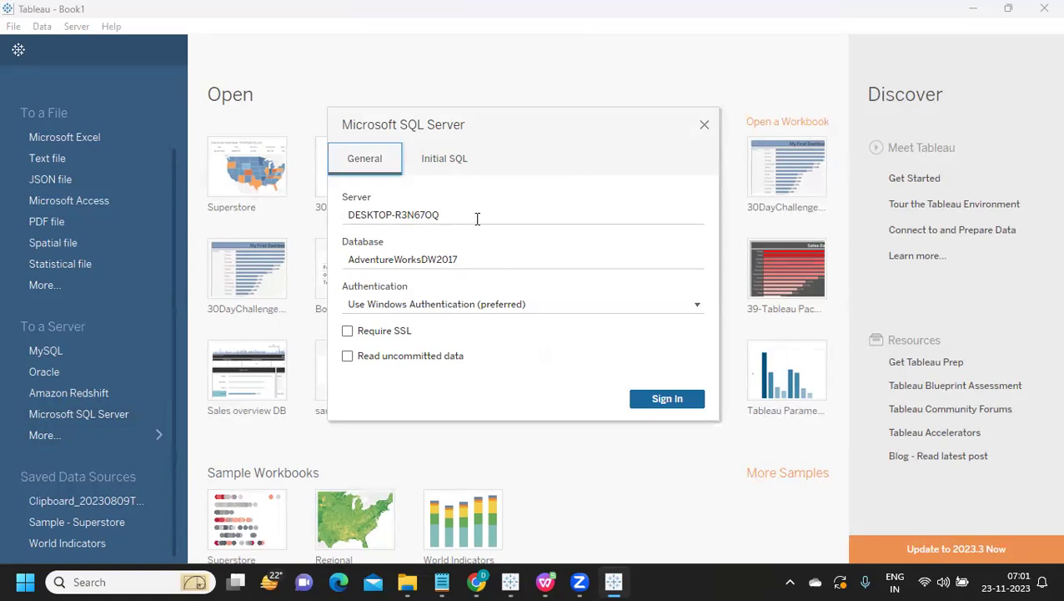
click(689, 404)
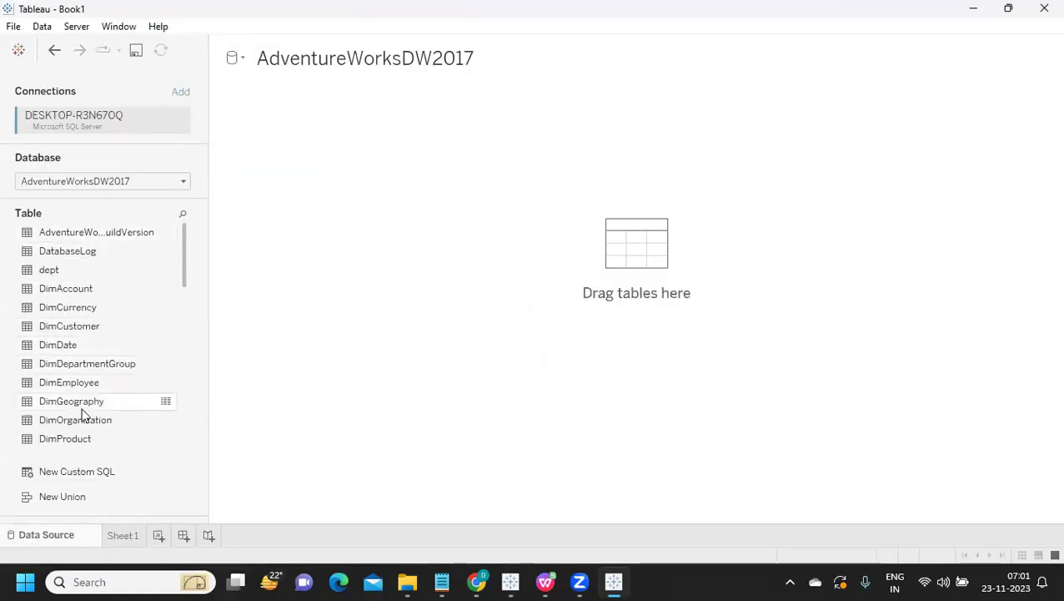
Add the emp table to the data source to preview its rows, and remove the table again
scroll(82, 418, down, 1)
scroll(91, 379, down, 3)
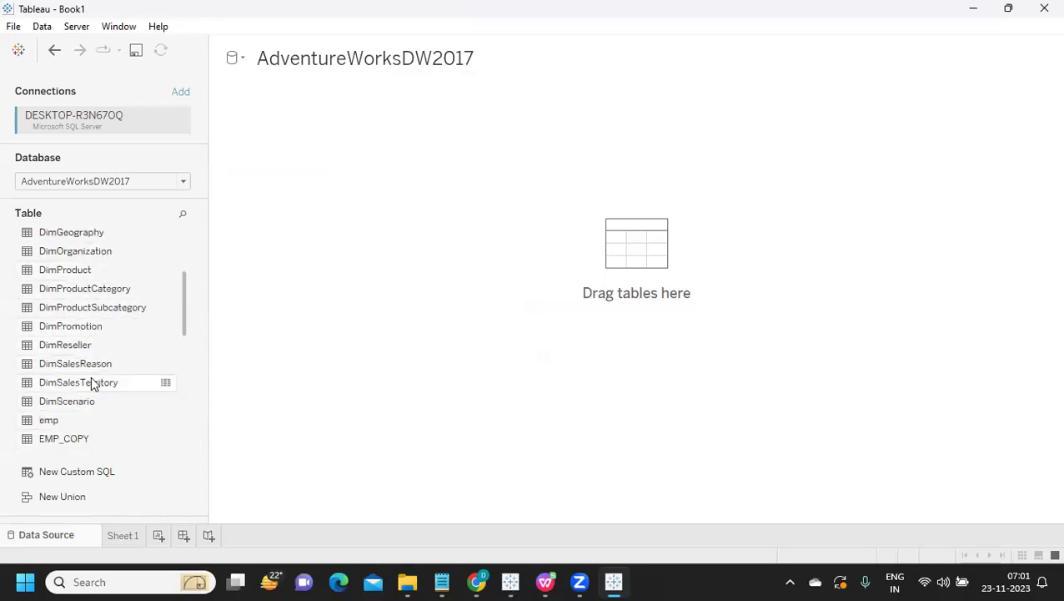
drag(56, 365, 351, 174)
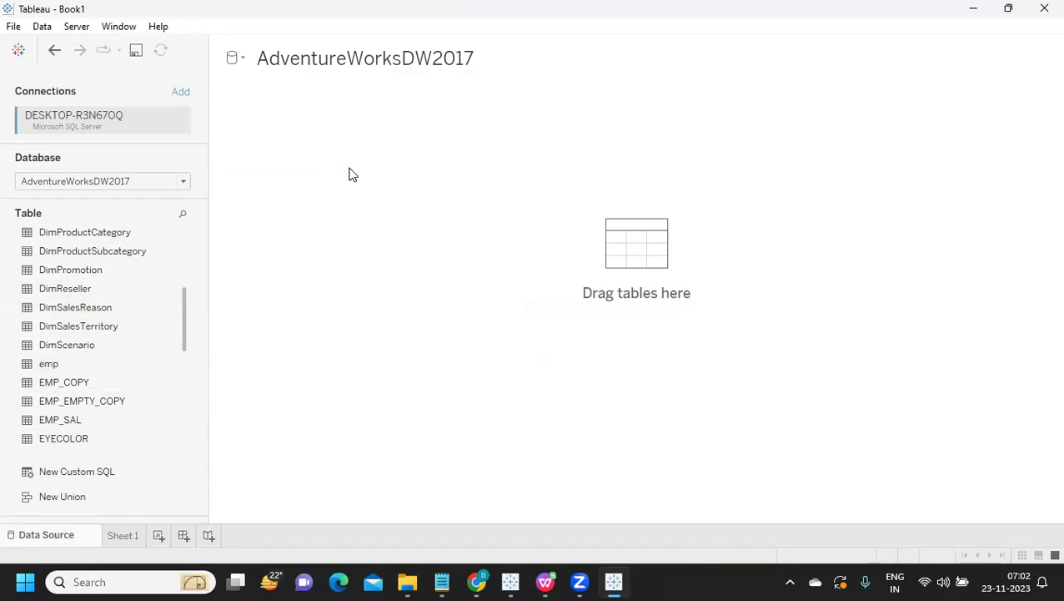
click(811, 468)
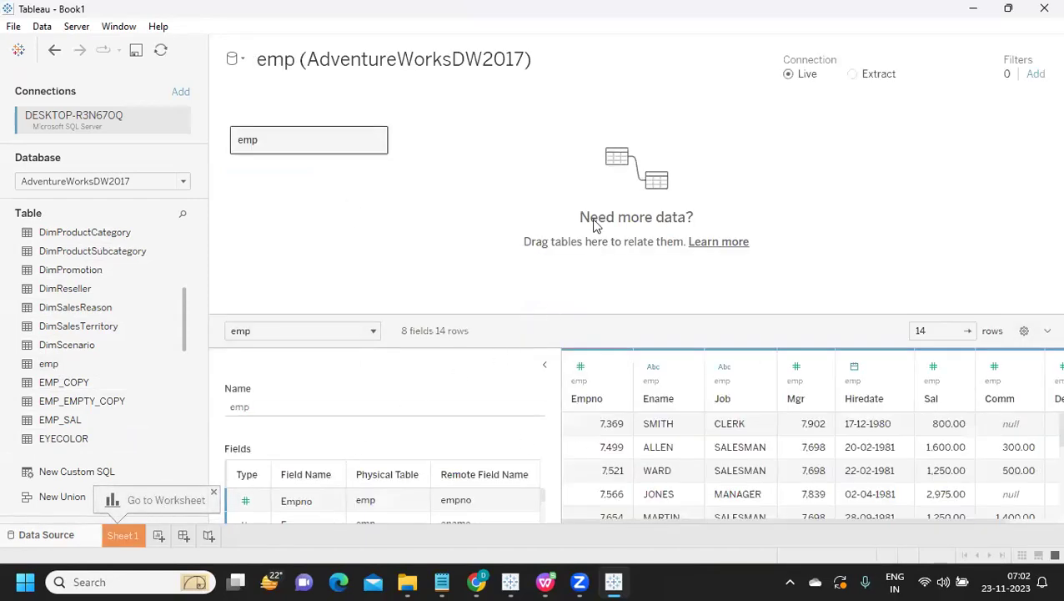
click(375, 142)
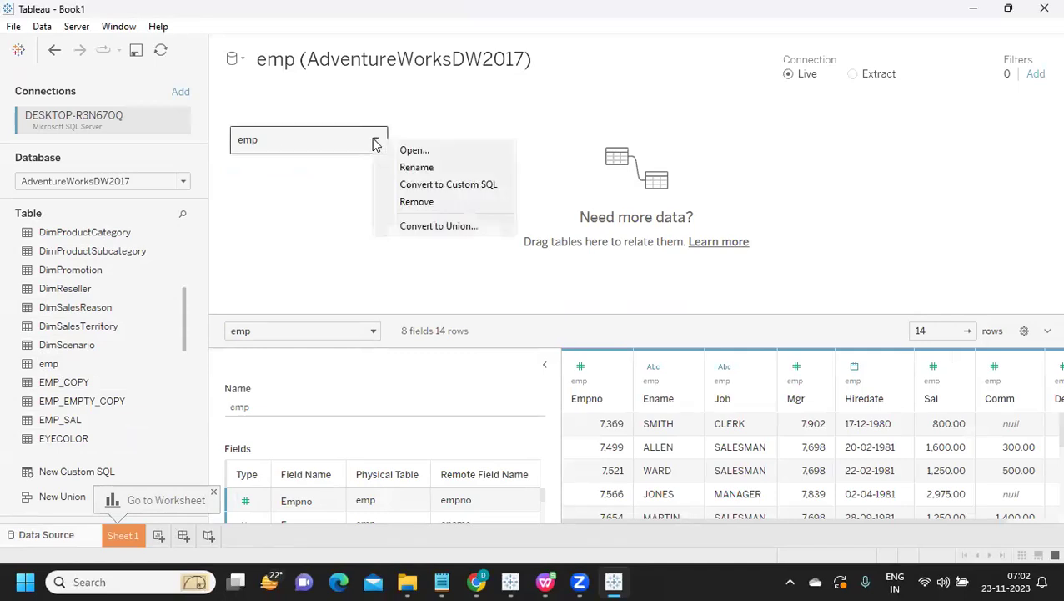
click(417, 203)
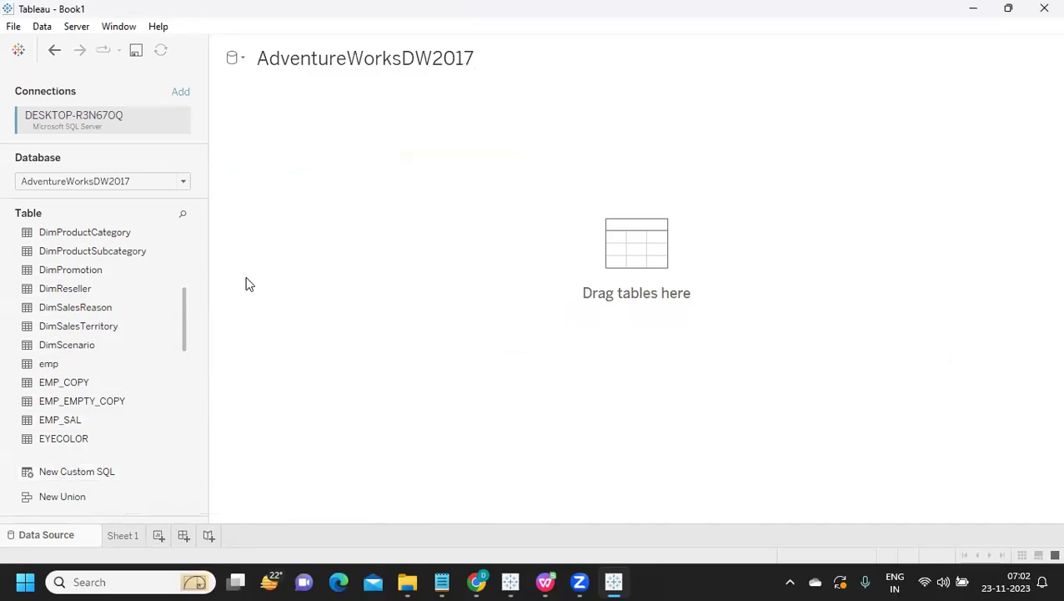
Add a custom SQL query SELECT * FROM EMP to the data source, previewing its results before accepting it
drag(54, 472, 428, 326)
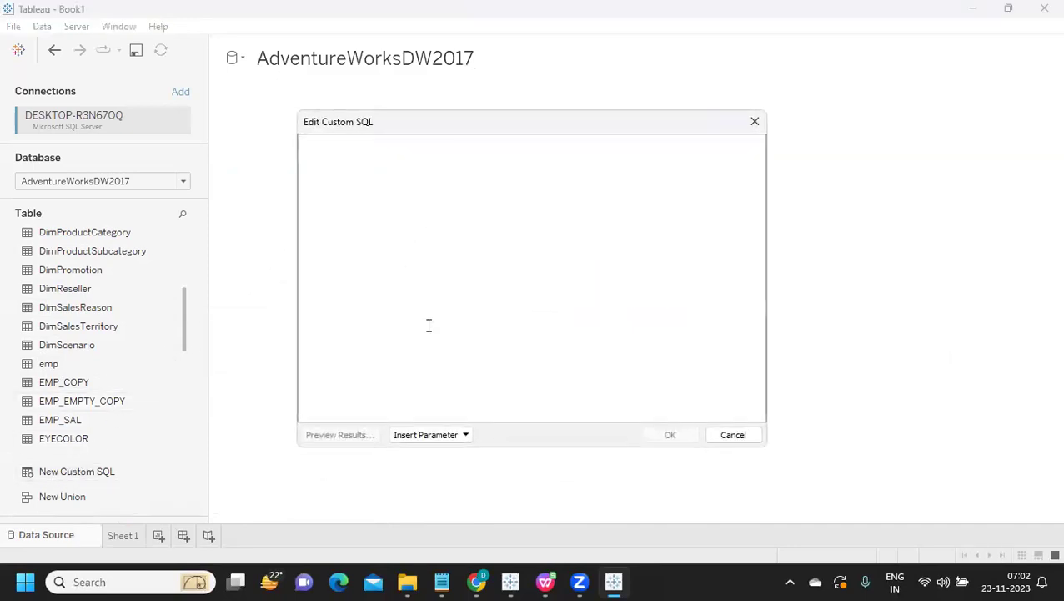
text(SELECT * FROM EMP)
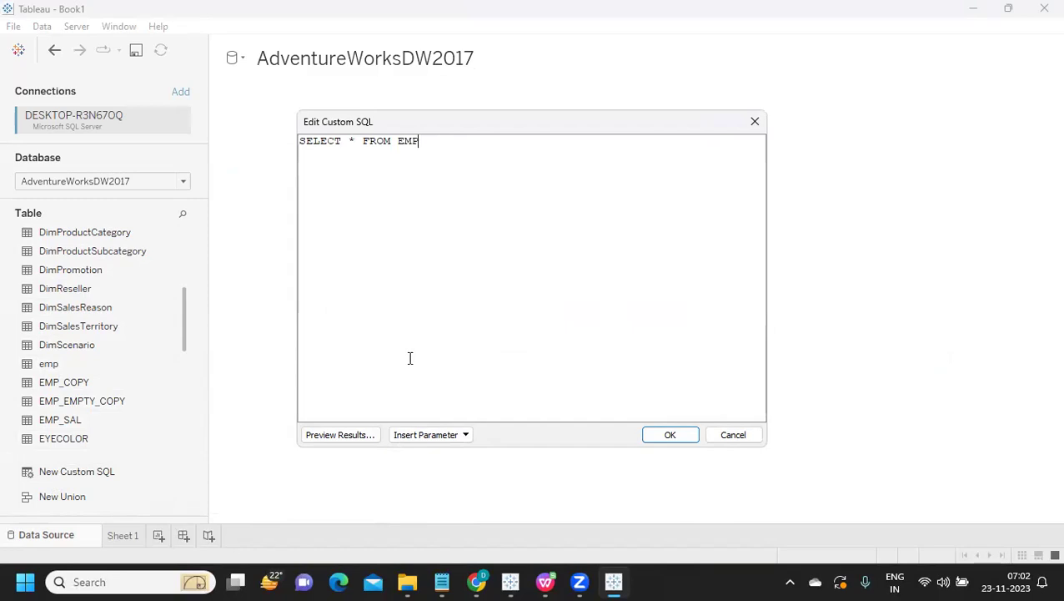
click(333, 436)
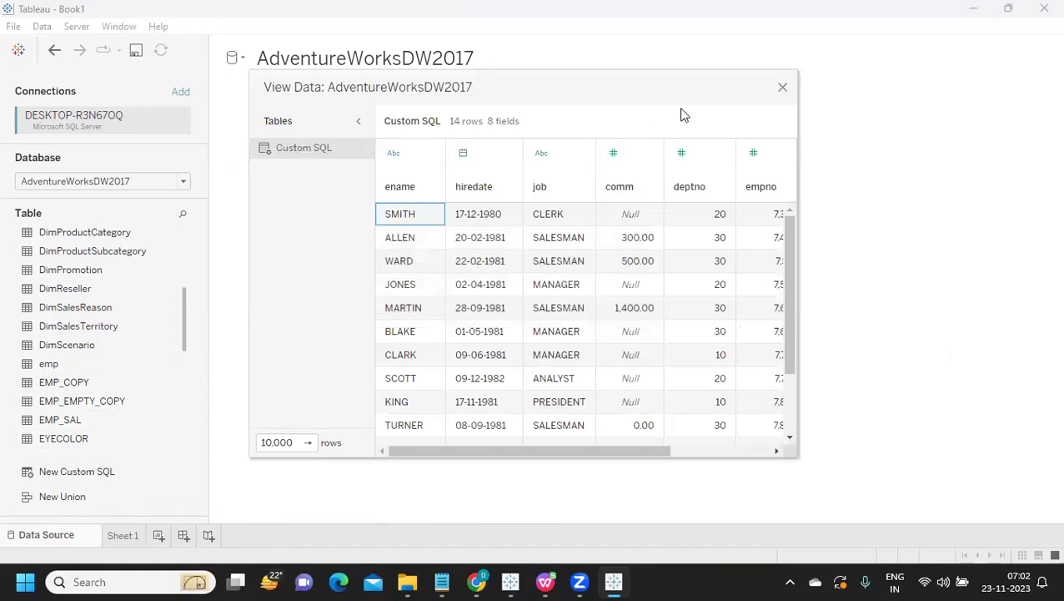
click(782, 88)
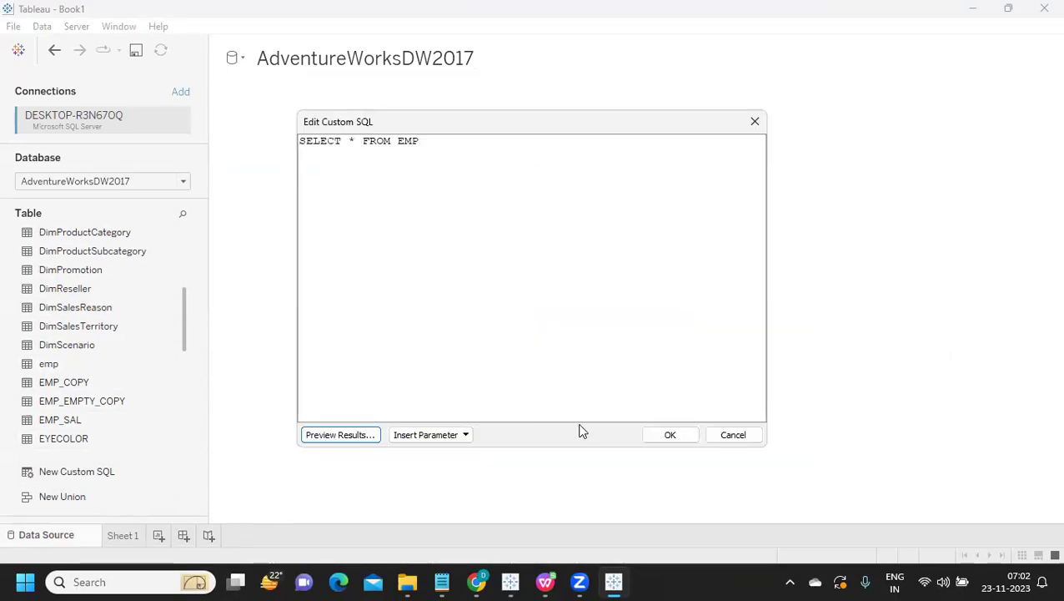
click(679, 440)
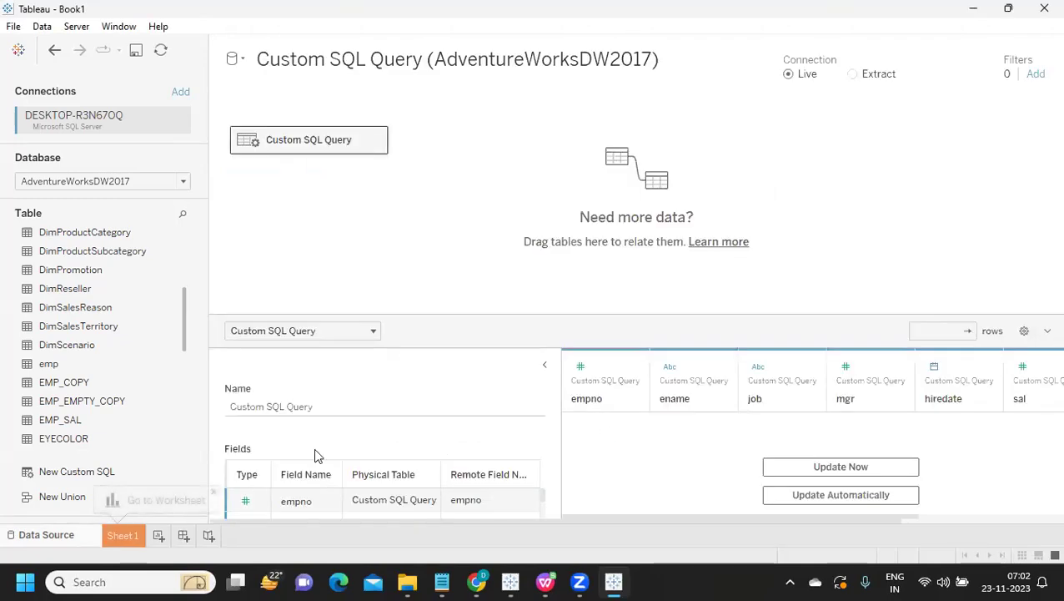
Build a bar chart on Sheet 1 with ename and job on Rows and sal on Columns
click(123, 535)
drag(44, 172, 417, 109)
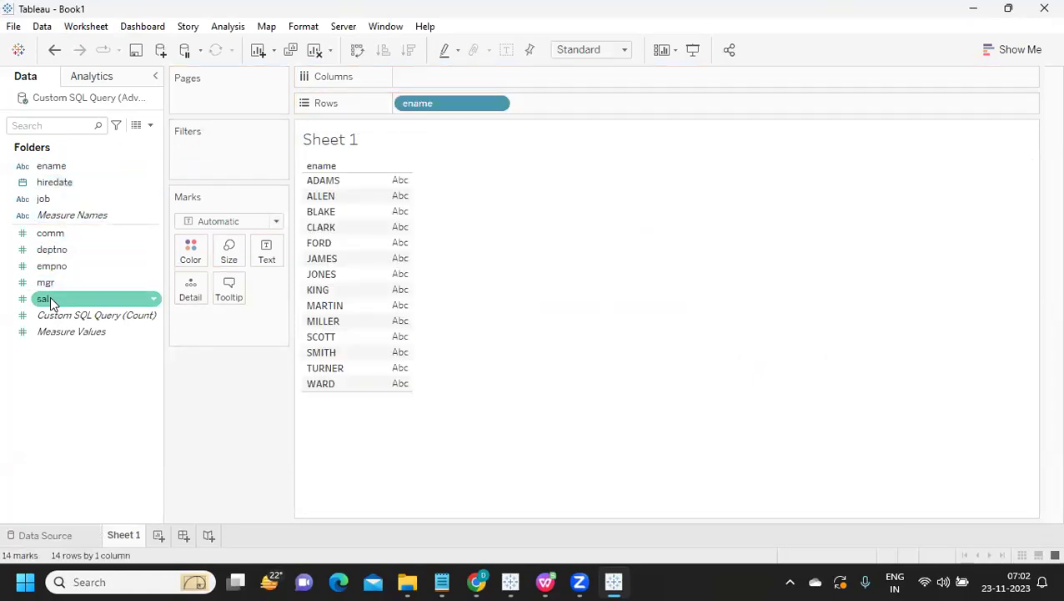
drag(46, 200, 607, 99)
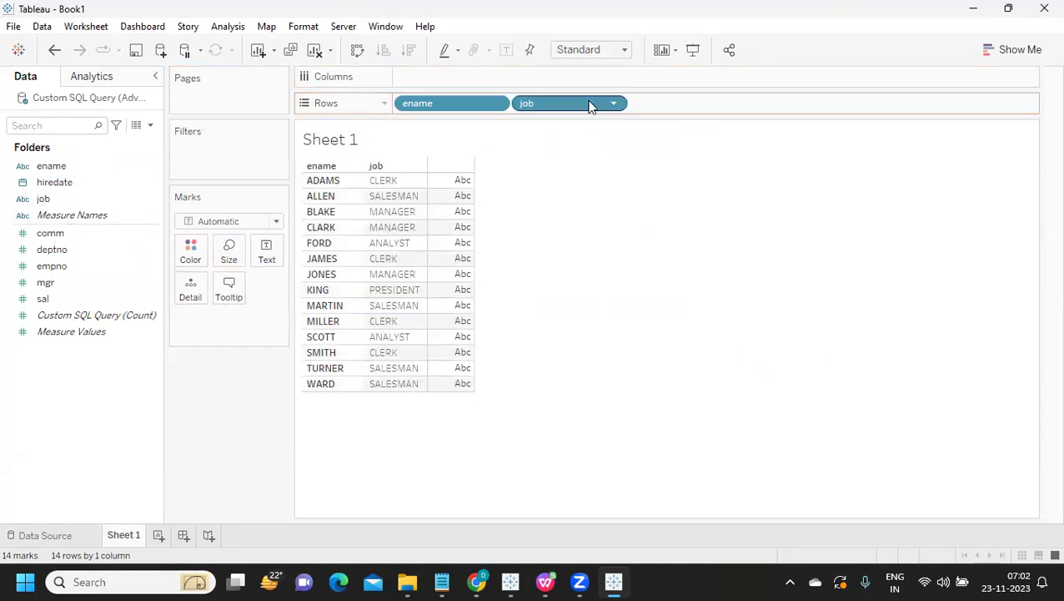
drag(43, 299, 467, 81)
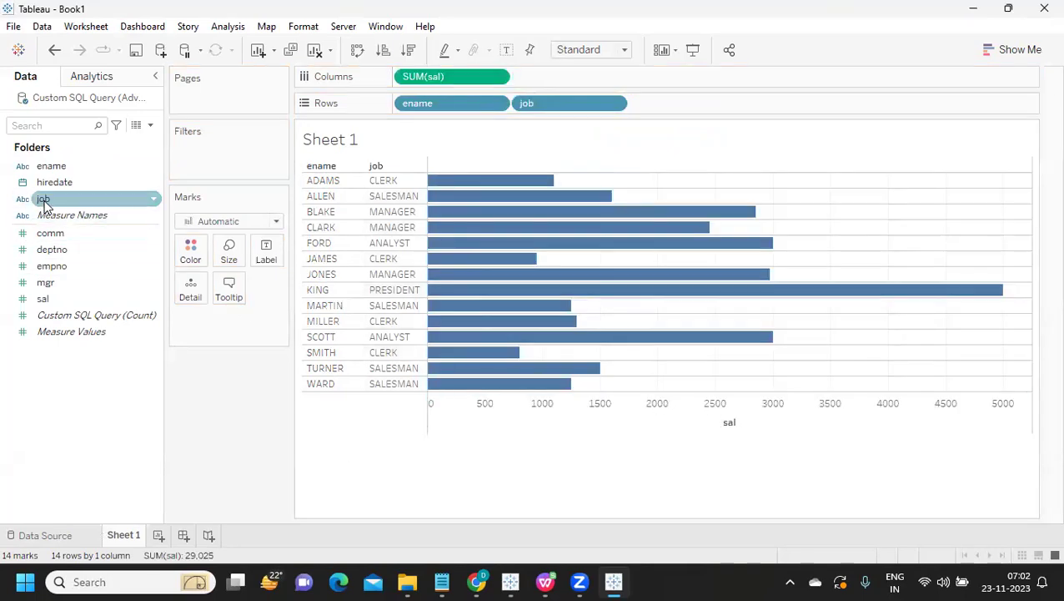
Convert the deptno field to a dimension and place it on Rows ahead of ename
right_click(159, 258)
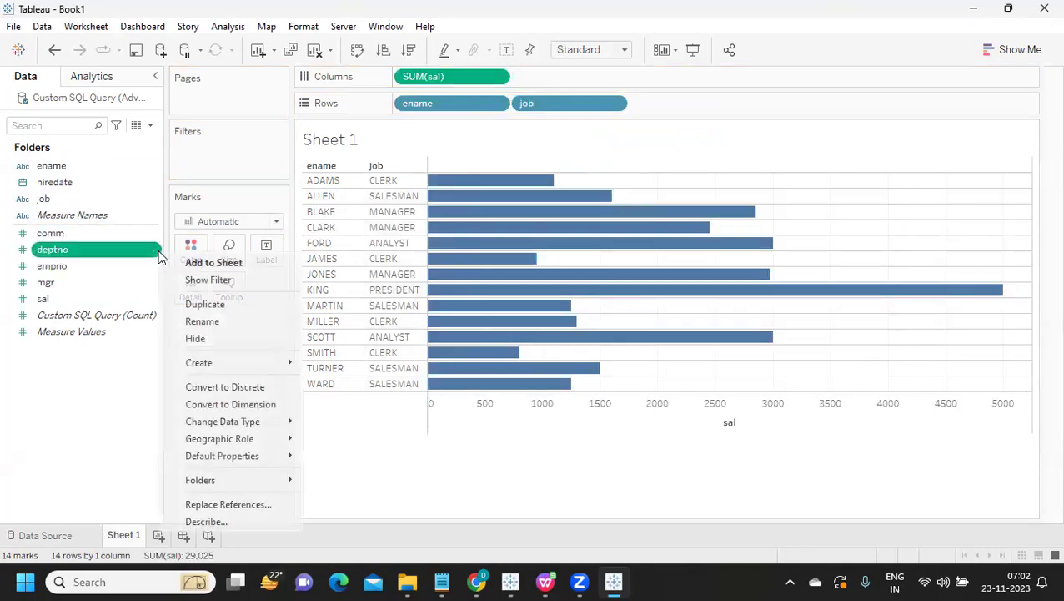
click(230, 404)
drag(51, 165, 409, 107)
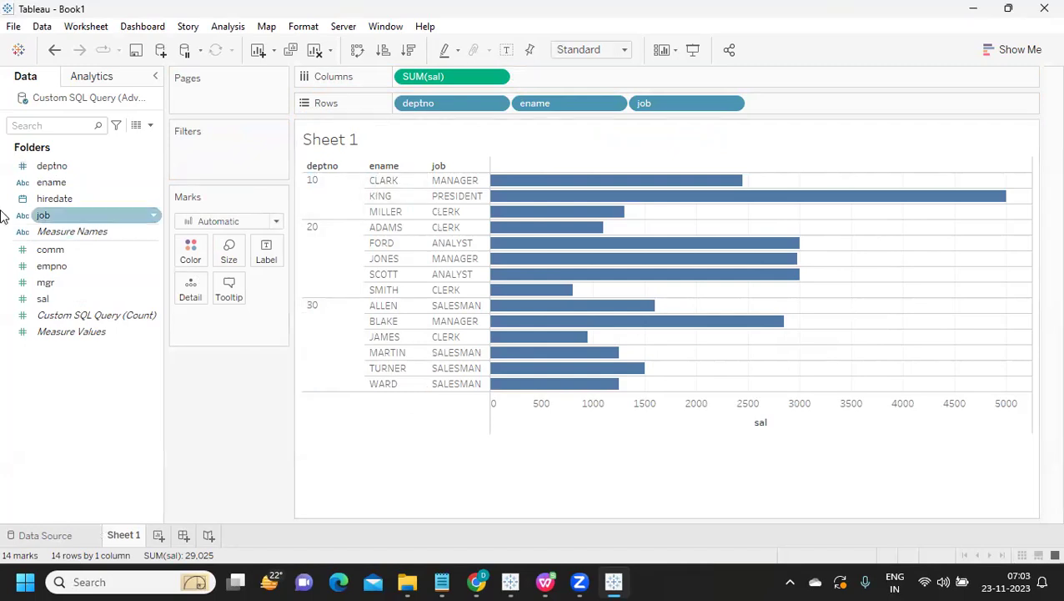
Start a new parameter named Enter Deptno with the Integer data type
click(151, 125)
click(110, 163)
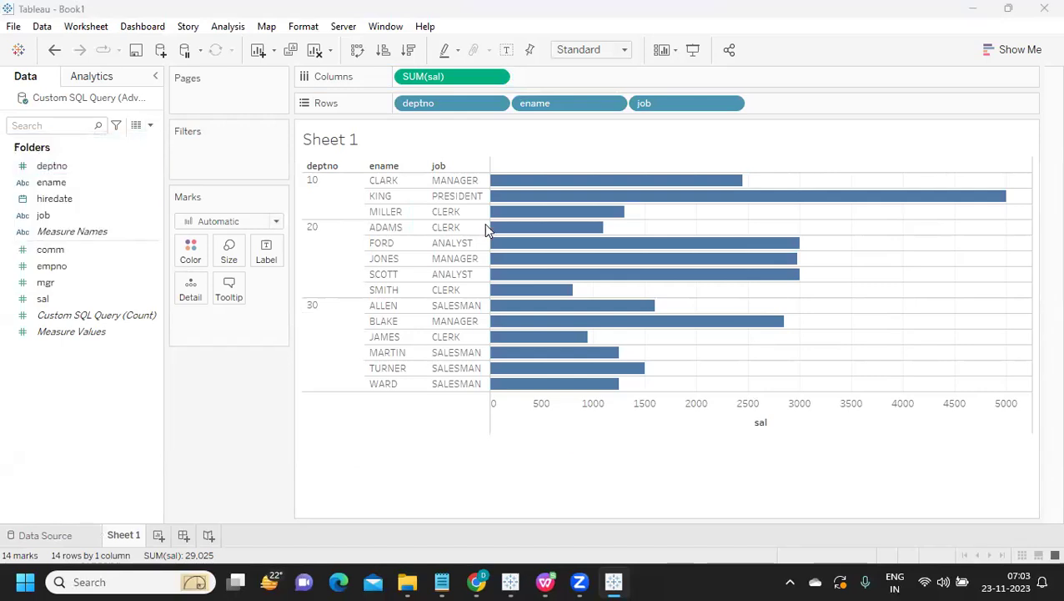
text(par)
key(BackSpace)
key(BackSpace)
key(BackSpace)
text(E)
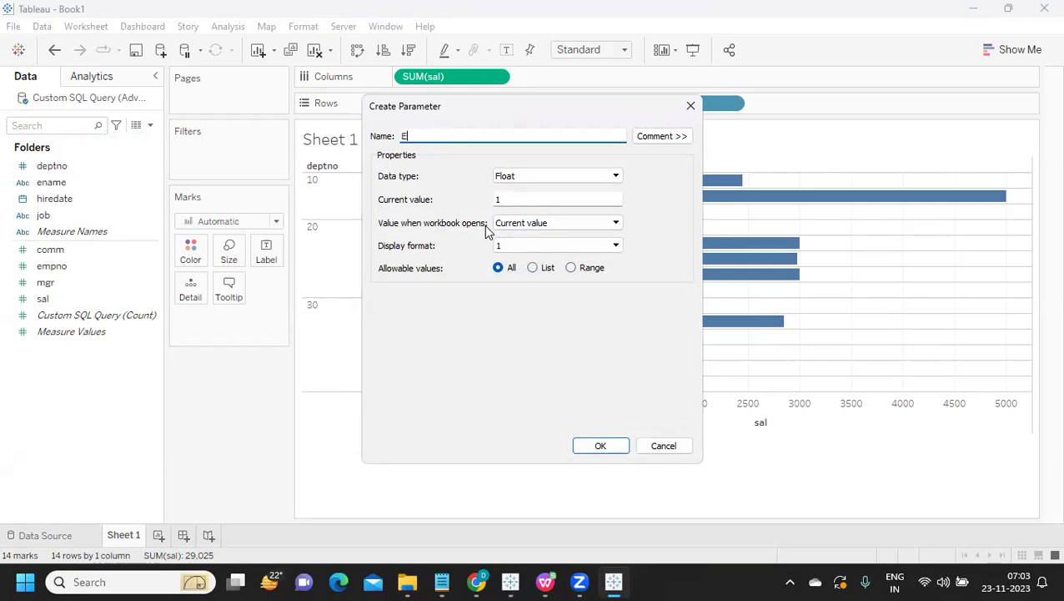
text(nter Deptno)
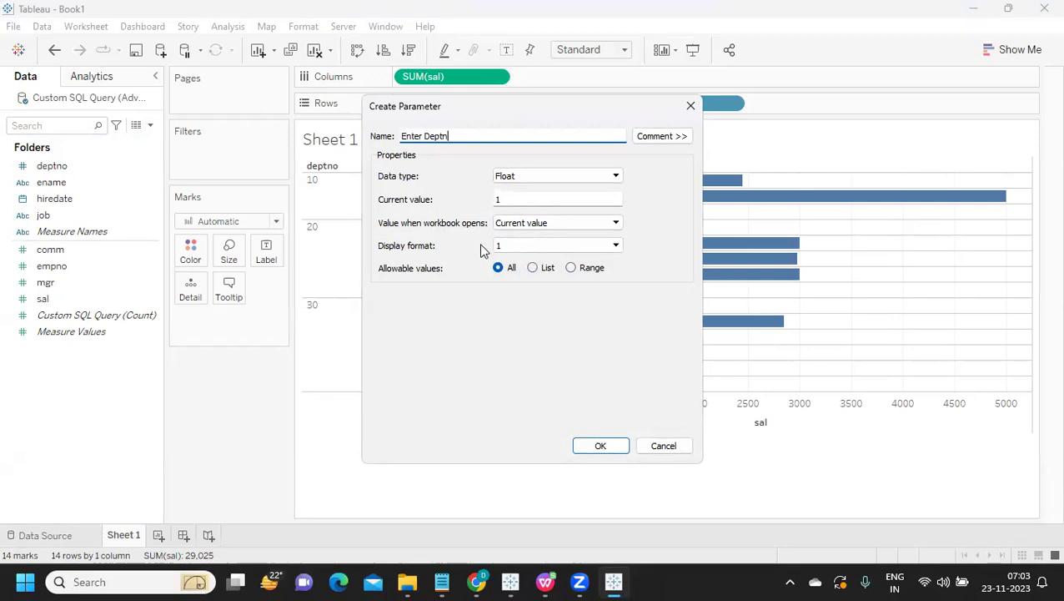
click(530, 176)
click(522, 202)
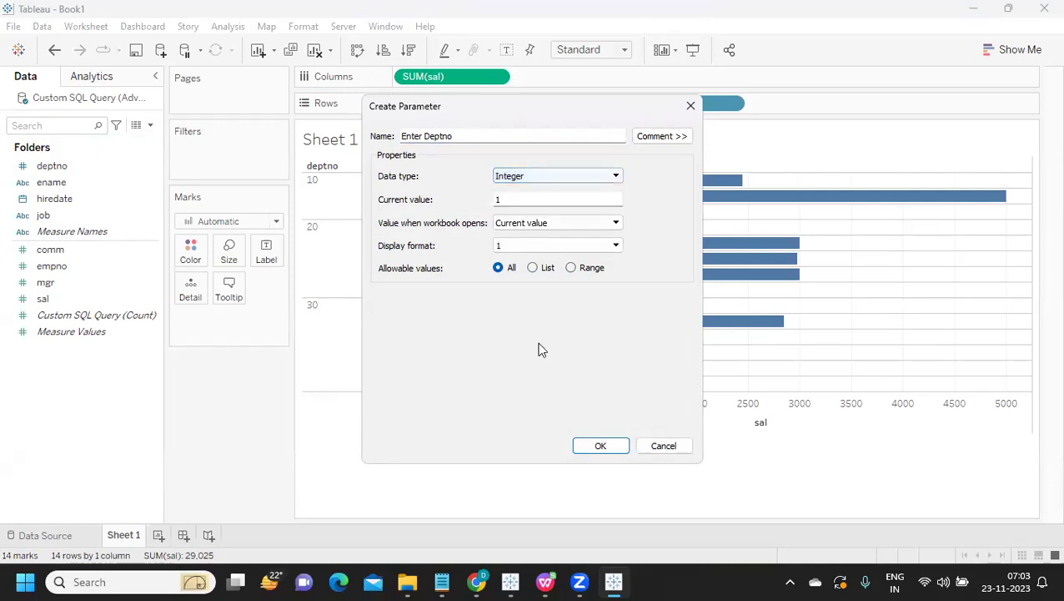
Fill the parameter's range from the deptno field for a current value of 10, and create it with All values allowed
click(570, 268)
click(595, 334)
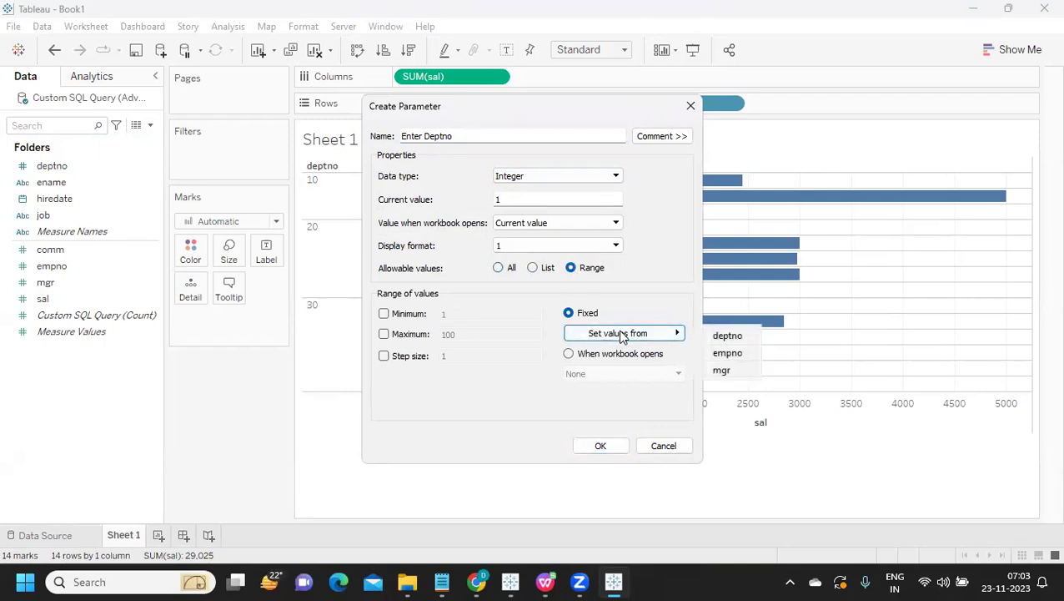
click(720, 333)
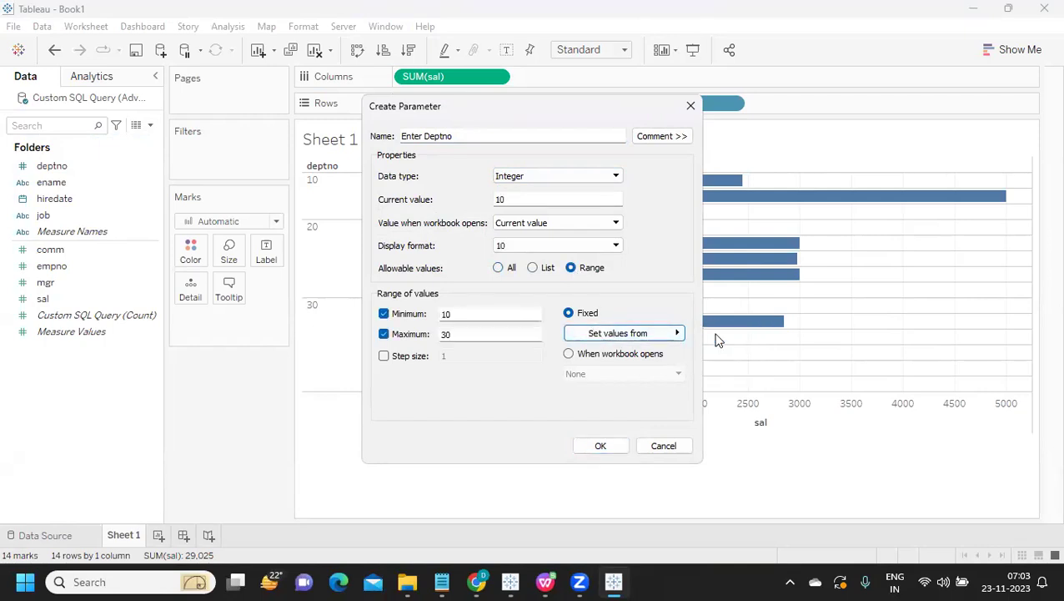
click(498, 270)
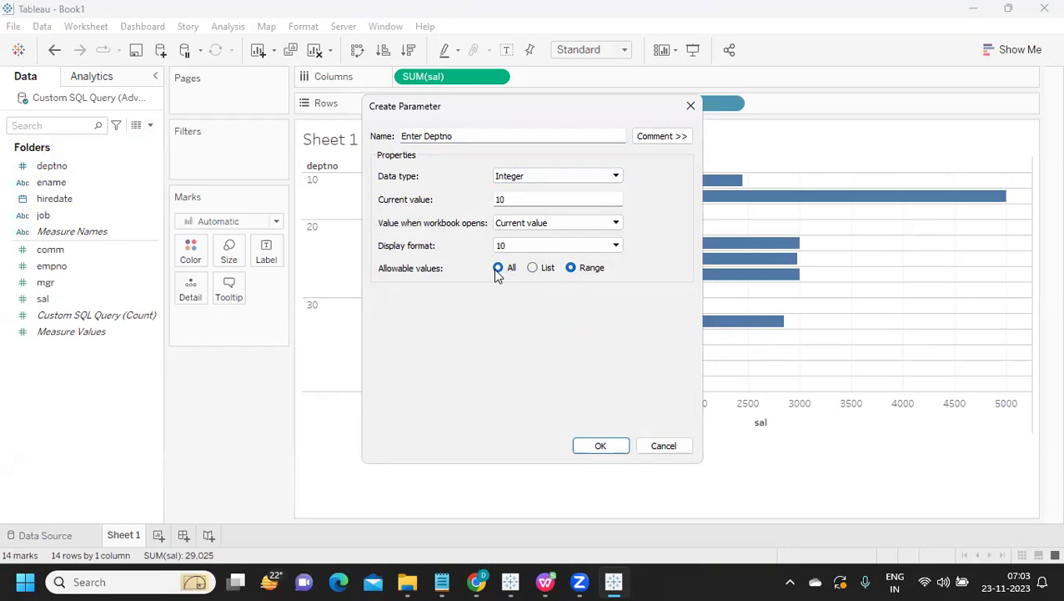
click(599, 447)
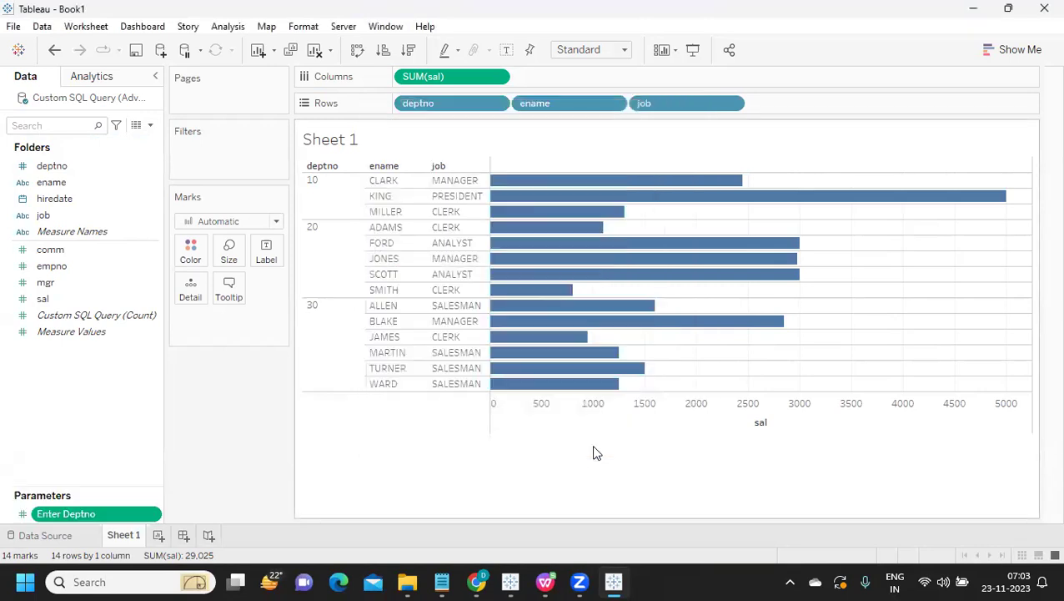
Show the Enter Deptno parameter control on Sheet 1 and select its value for editing
click(153, 516)
click(219, 258)
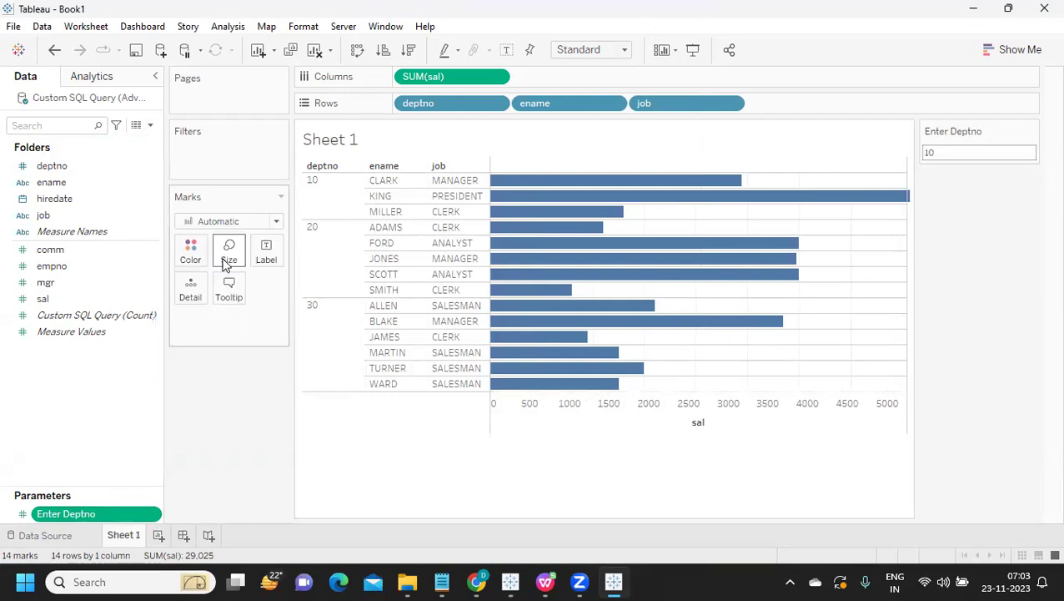
click(933, 150)
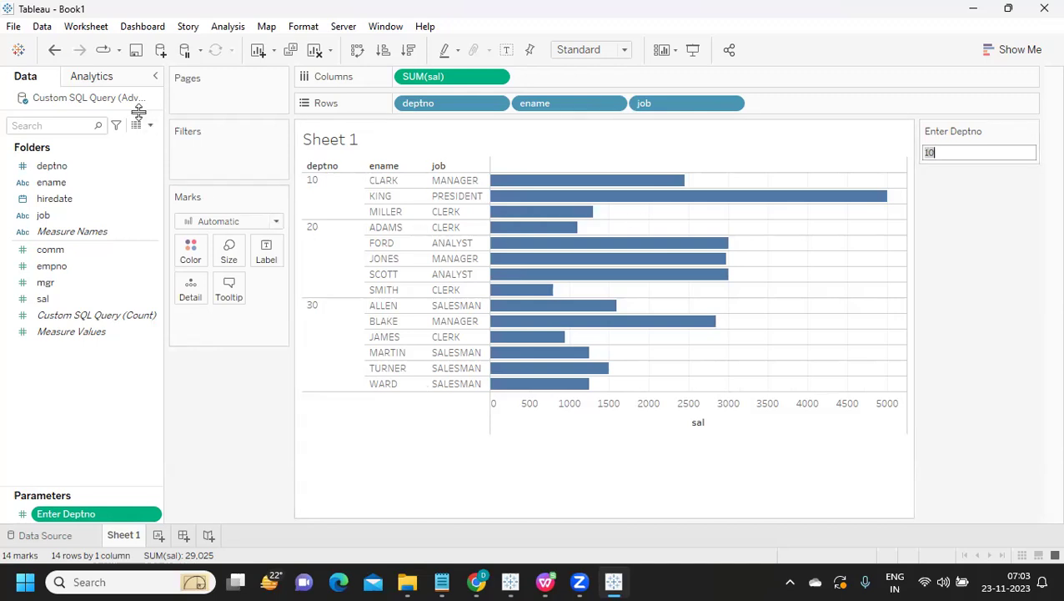
Go to the data source and open the Custom SQL Query's statement for editing
right_click(105, 100)
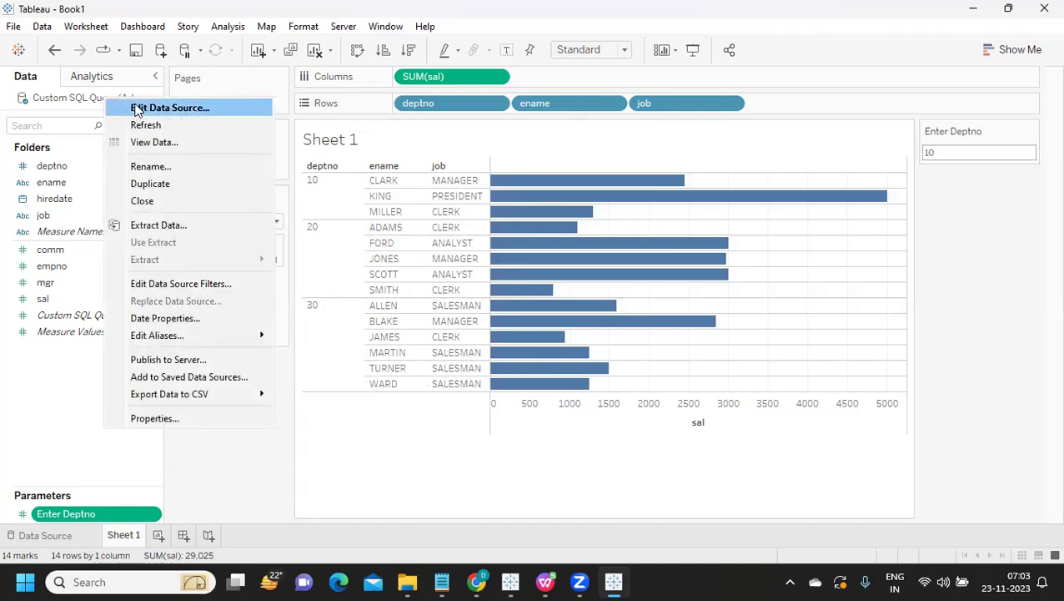
click(50, 535)
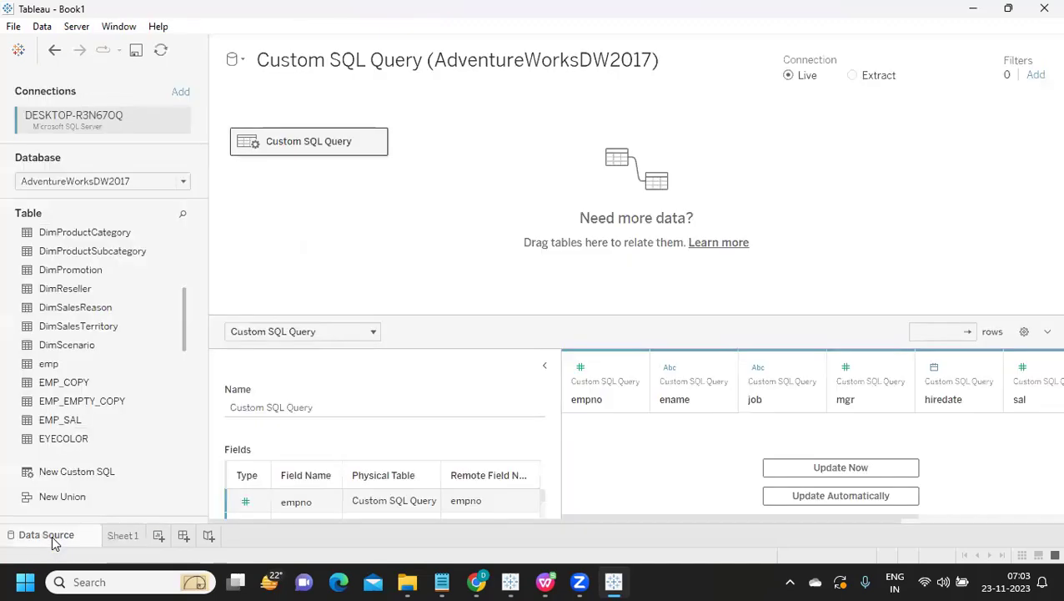
click(377, 142)
click(399, 153)
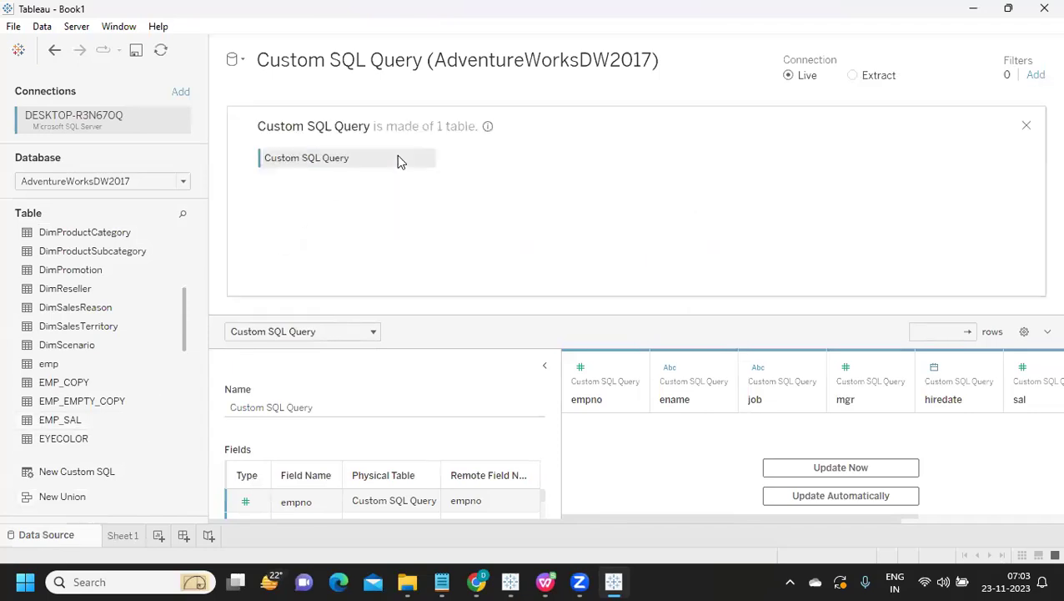
click(427, 157)
click(450, 176)
click(472, 152)
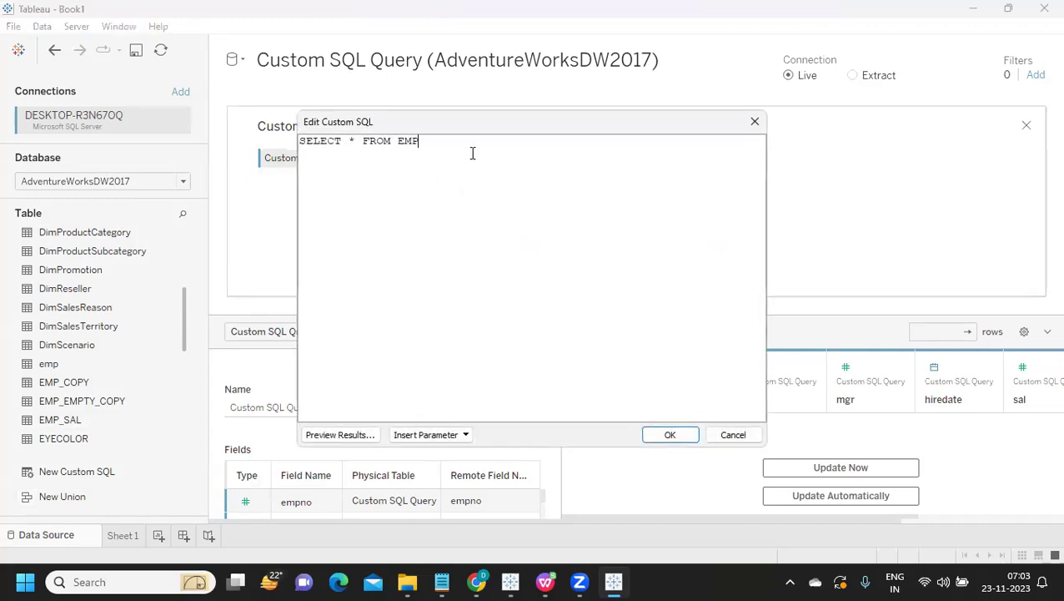
Append WHERE DEPTNO = to SELECT * FROM EMP and insert the Enter Deptno parameter as the comparison value
text(where)
key(BackSpace)
key(BackSpace)
key(BackSpace)
key(BackSpace)
key(BackSpace)
text(WHERE)
click(440, 437)
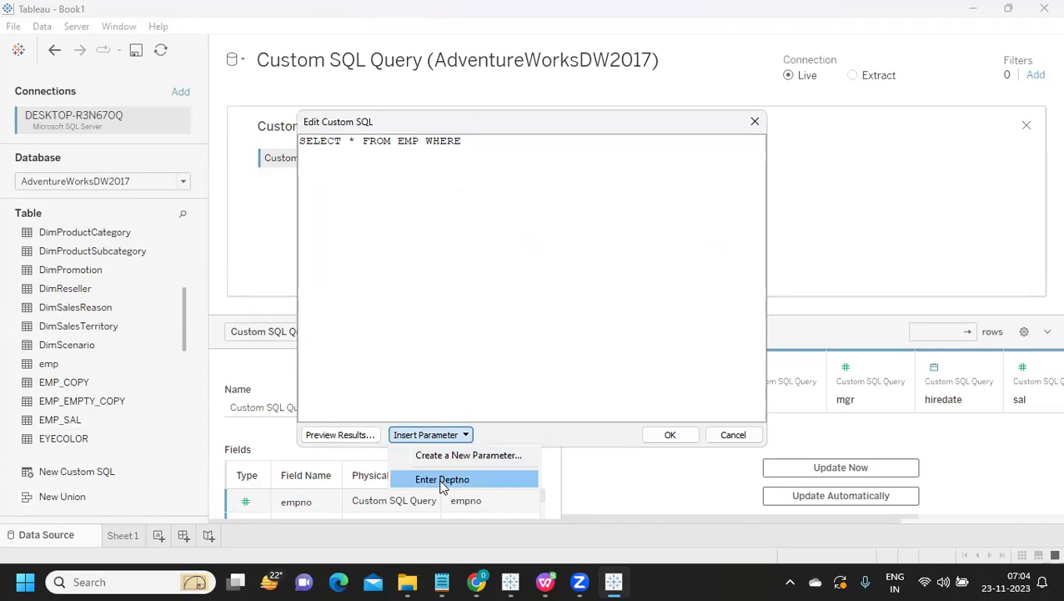
click(496, 150)
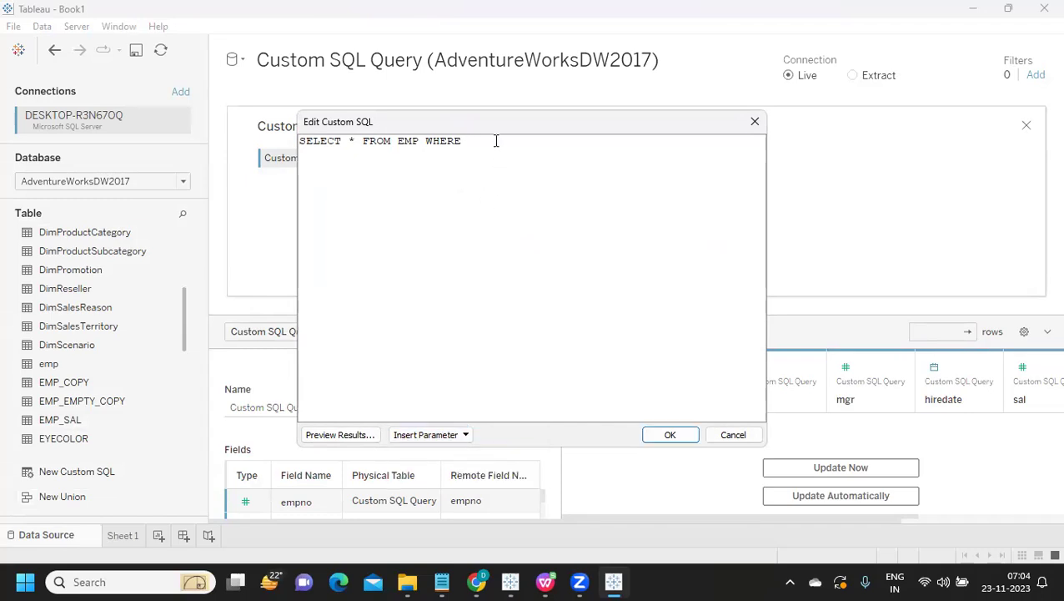
text(DEPTNO =)
click(425, 435)
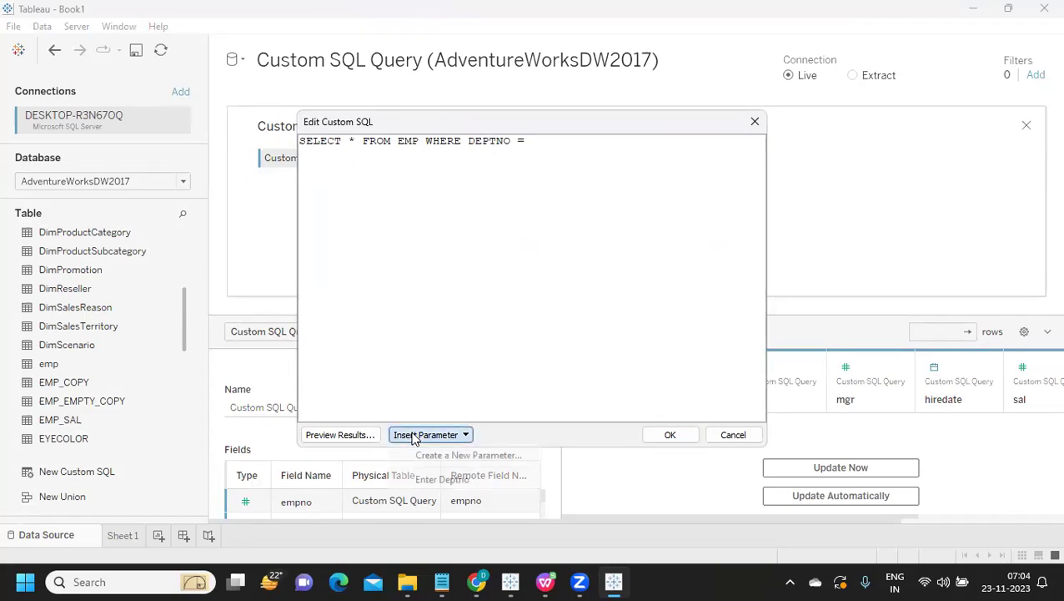
click(418, 482)
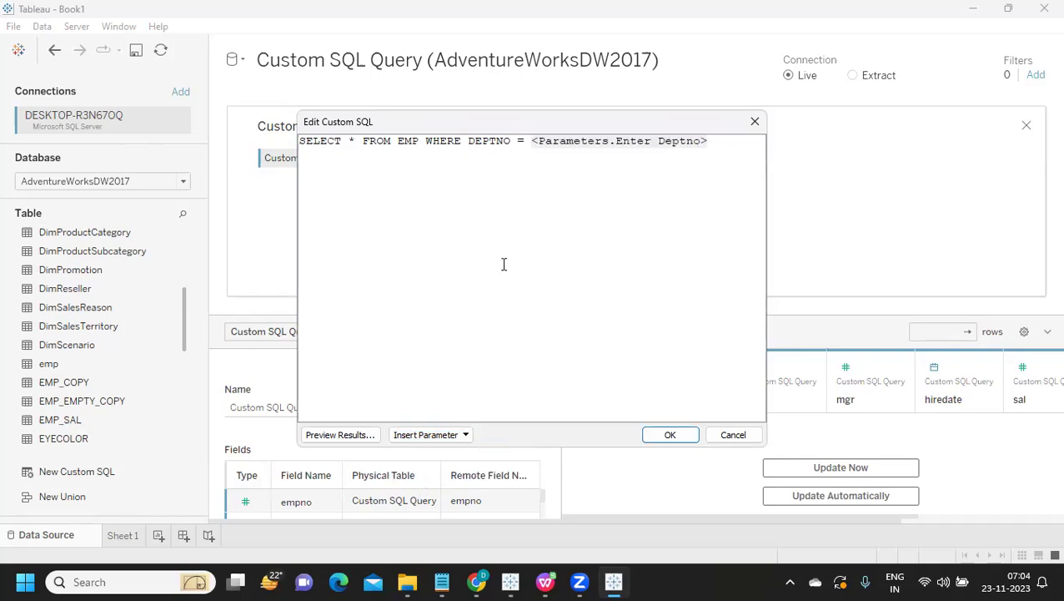
Apply the custom SQL with its parameter condition and update the data preview
drag(718, 140, 531, 140)
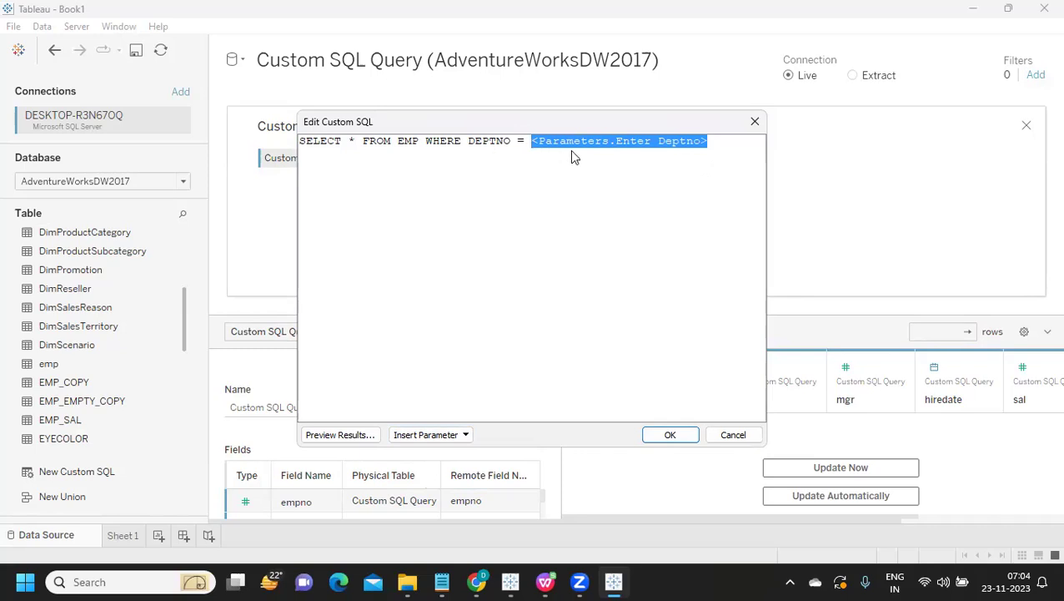
click(701, 142)
drag(706, 142, 528, 144)
click(466, 141)
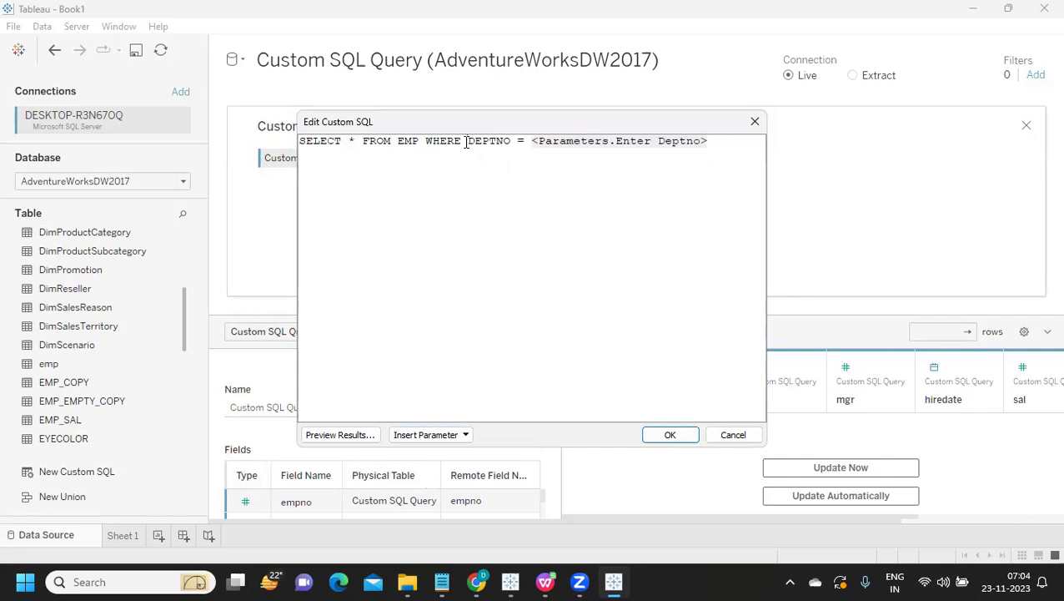
drag(466, 142, 705, 142)
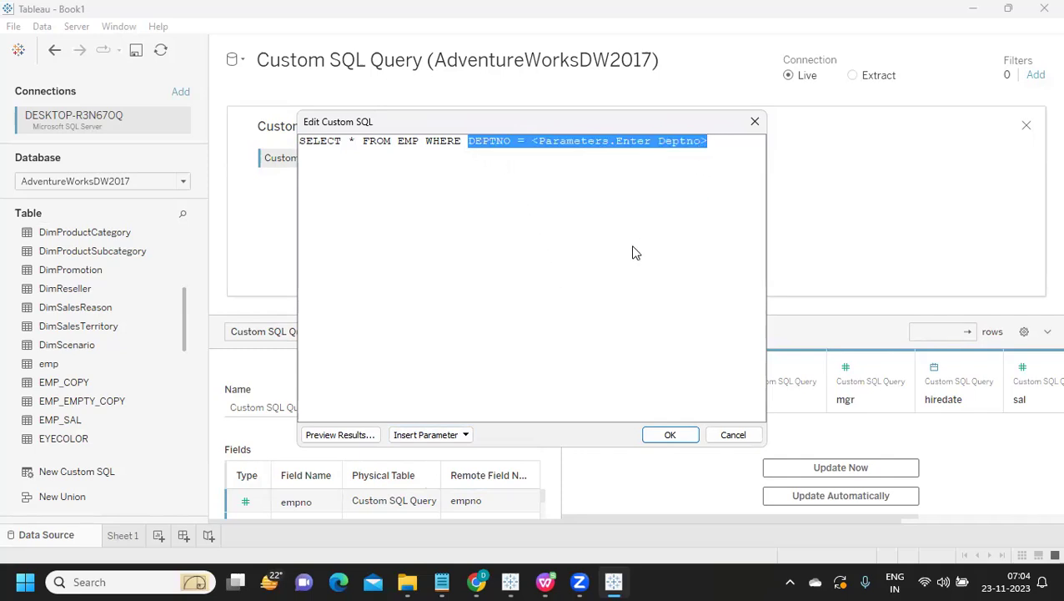
click(671, 436)
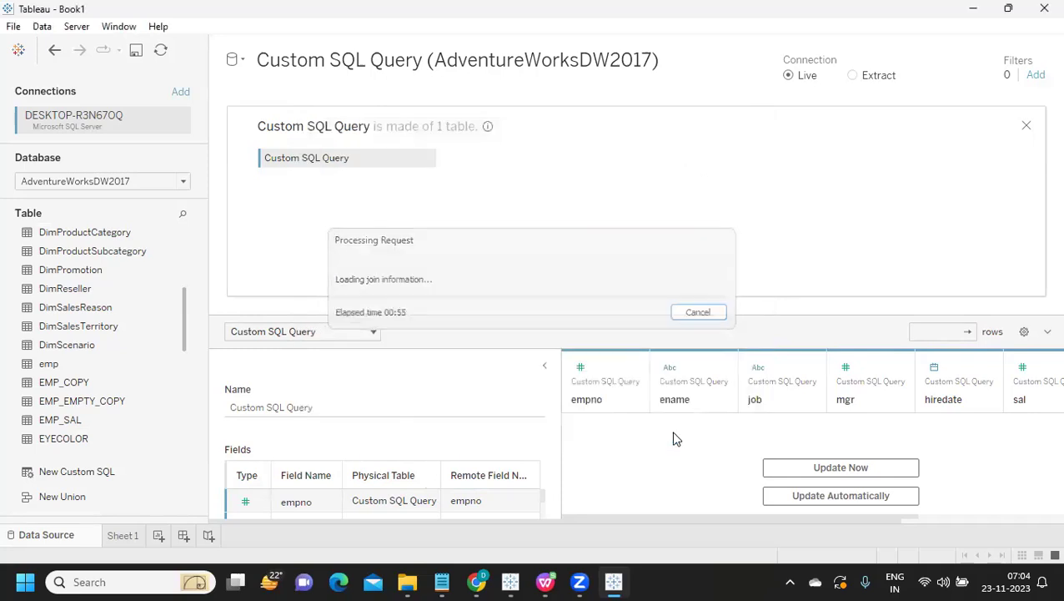
click(832, 470)
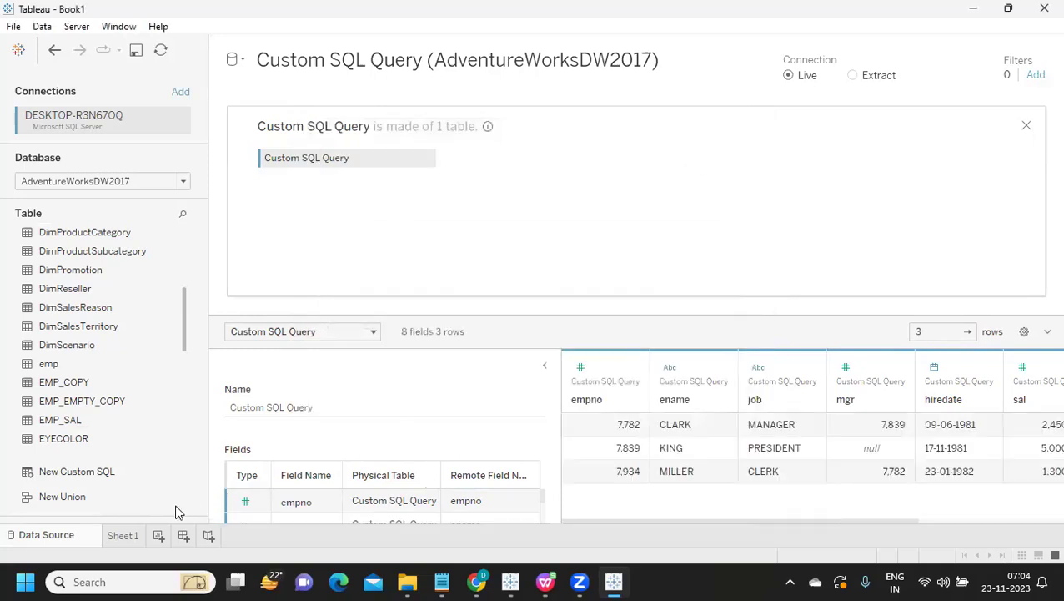
On Sheet 1, test the Enter Deptno parameter with the value 20 and change it to 30
click(122, 536)
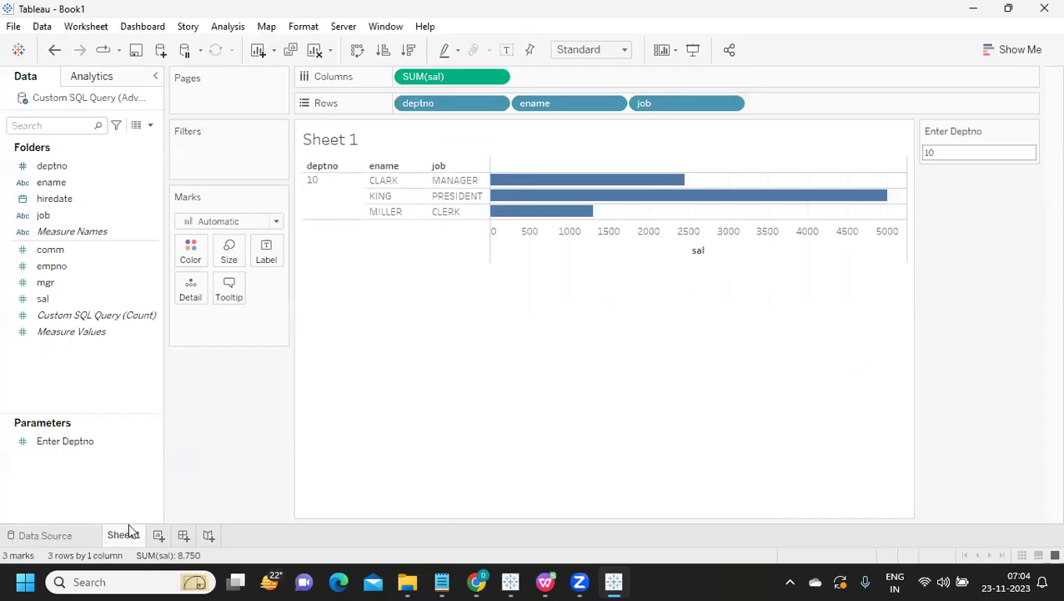
click(945, 152)
click(529, 283)
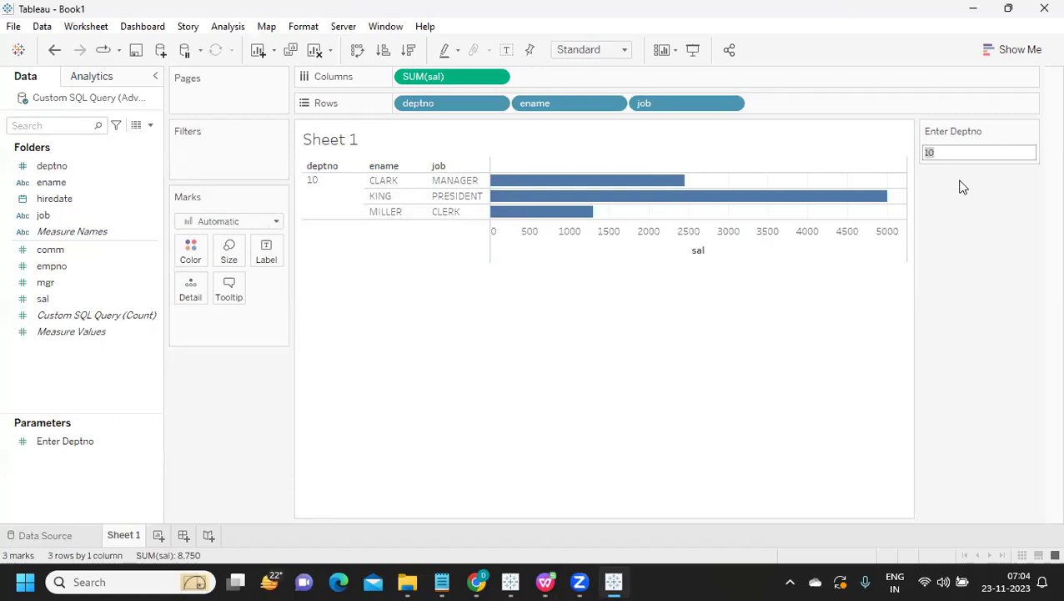
text(20)
key(Return)
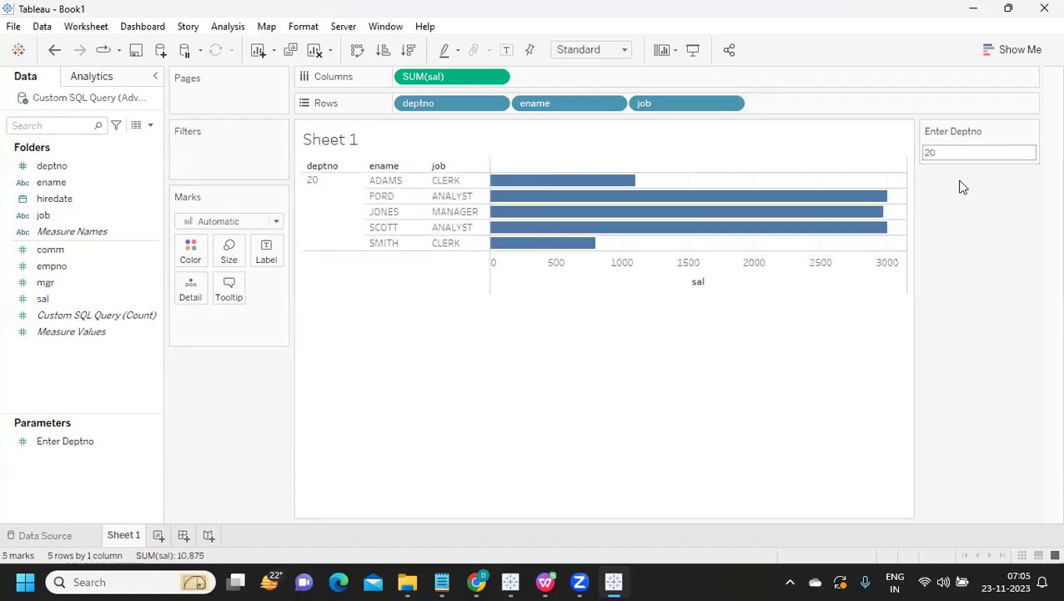
click(957, 151)
text(30)
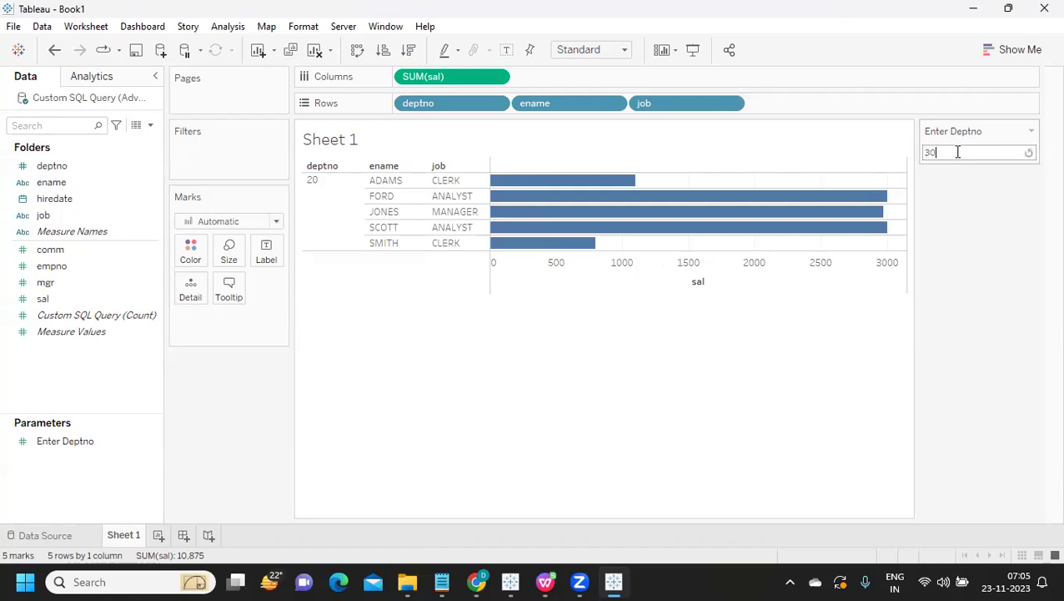
key(Return)
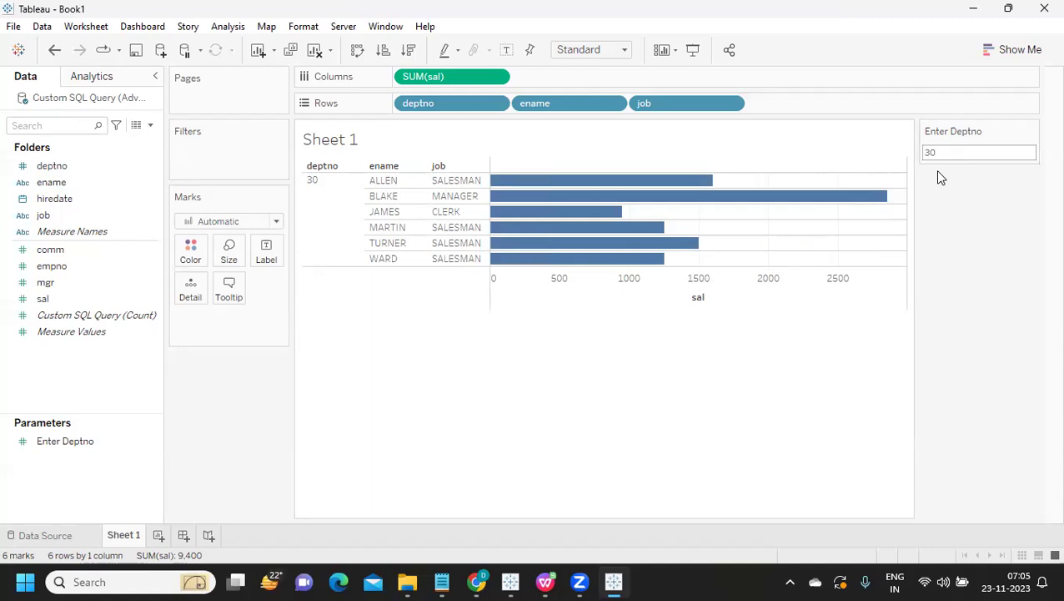
click(979, 151)
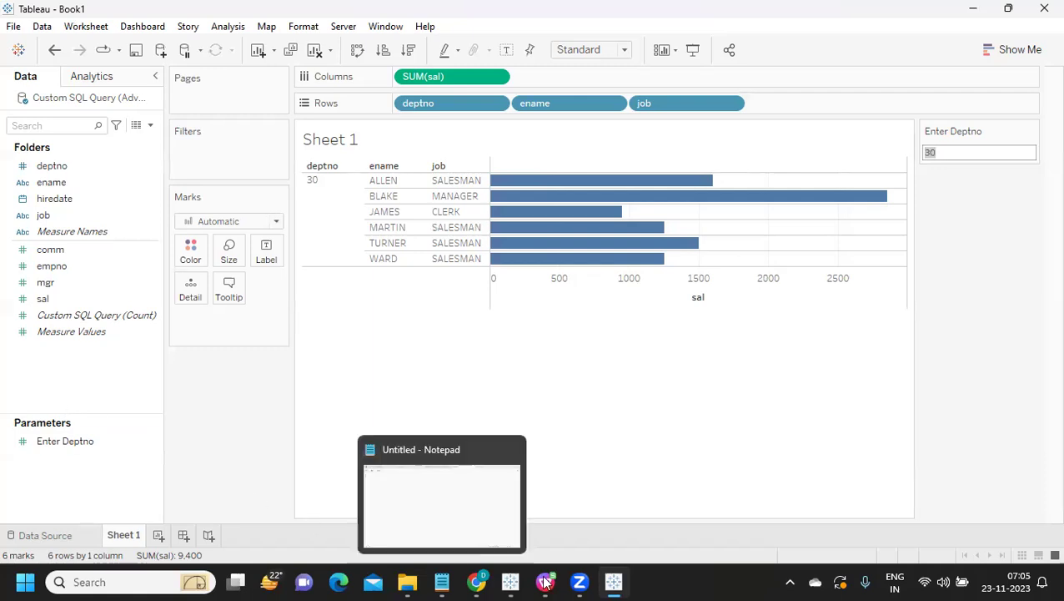
Switch to the Dashboard1 workbook, show the Hirearchy + Combined Field Option sheet, and select the Sample - Superstore data source
mouse_move(524, 581)
click(557, 506)
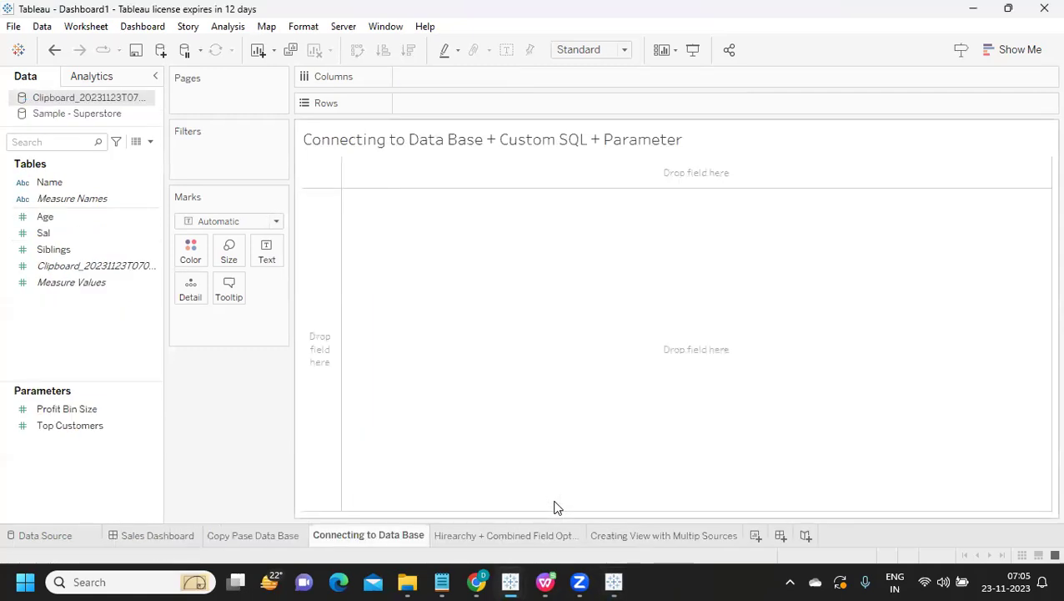
click(484, 535)
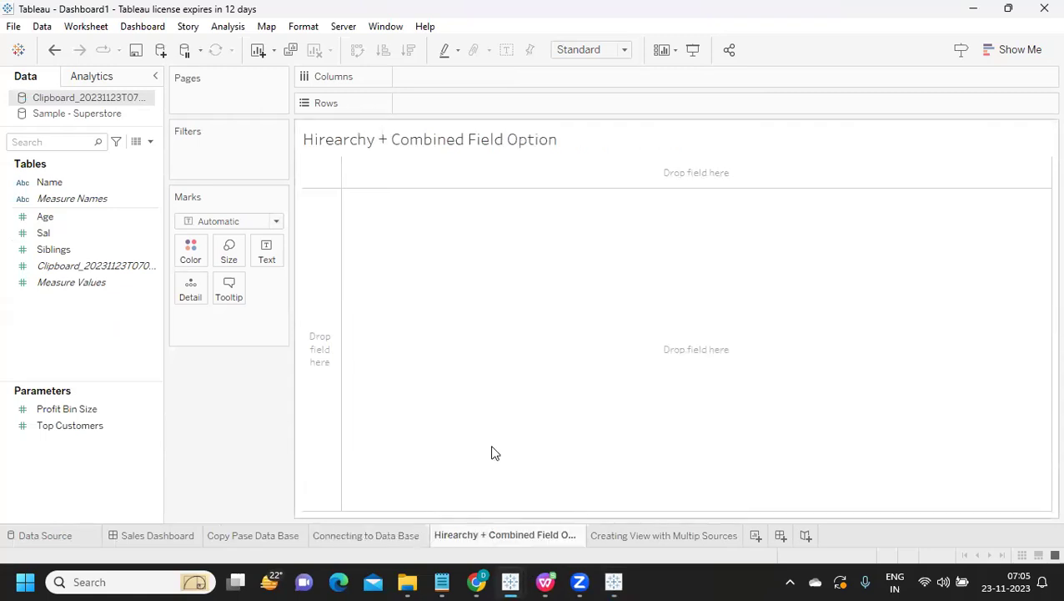
click(55, 117)
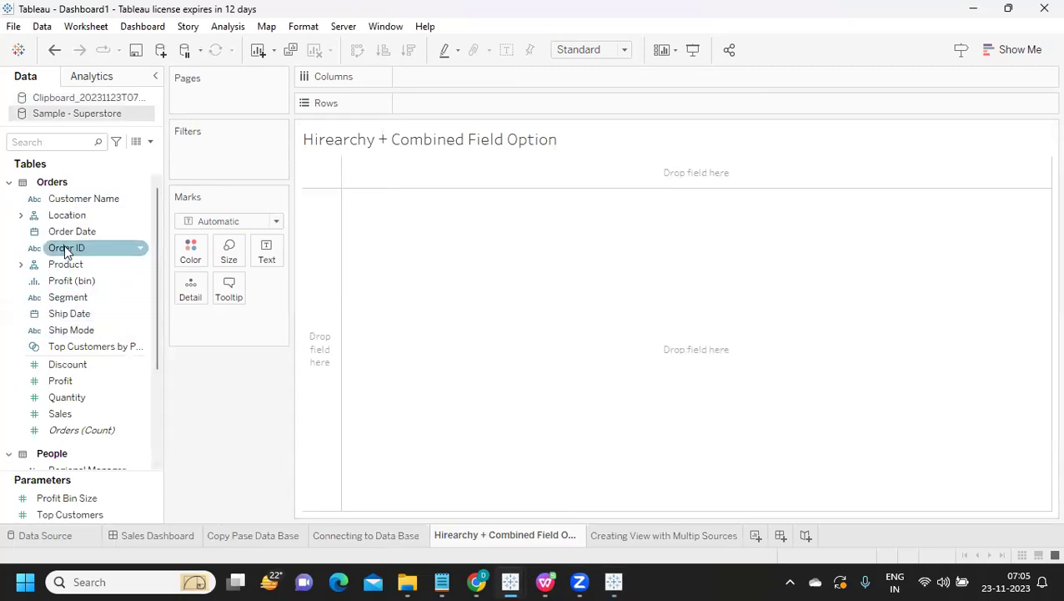
Switch back to the Book1 workbook and remove job from Rows on Sheet 1
key(alt+Tab)
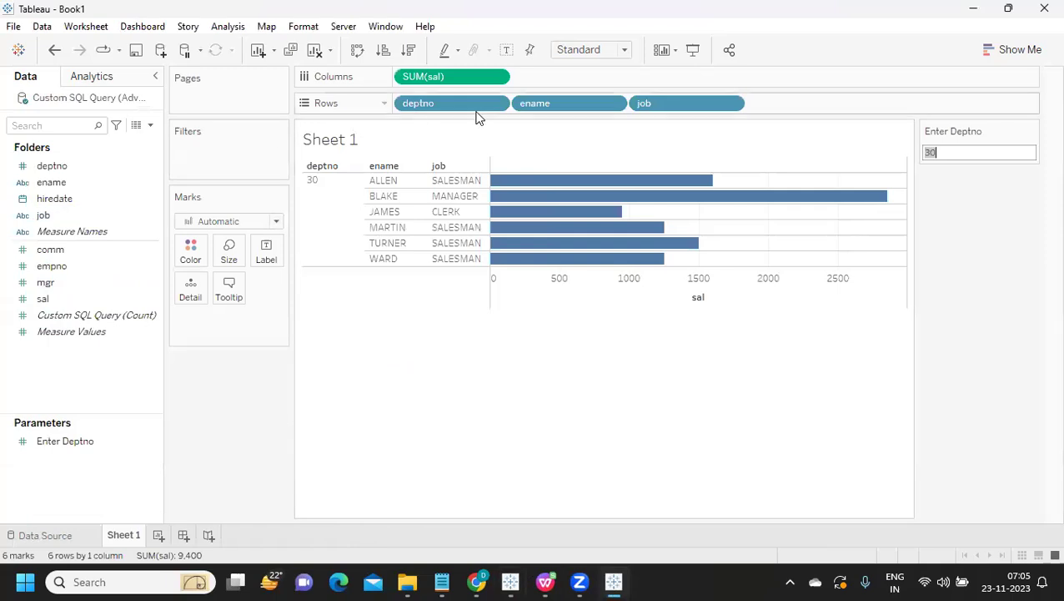
drag(661, 105, 717, 360)
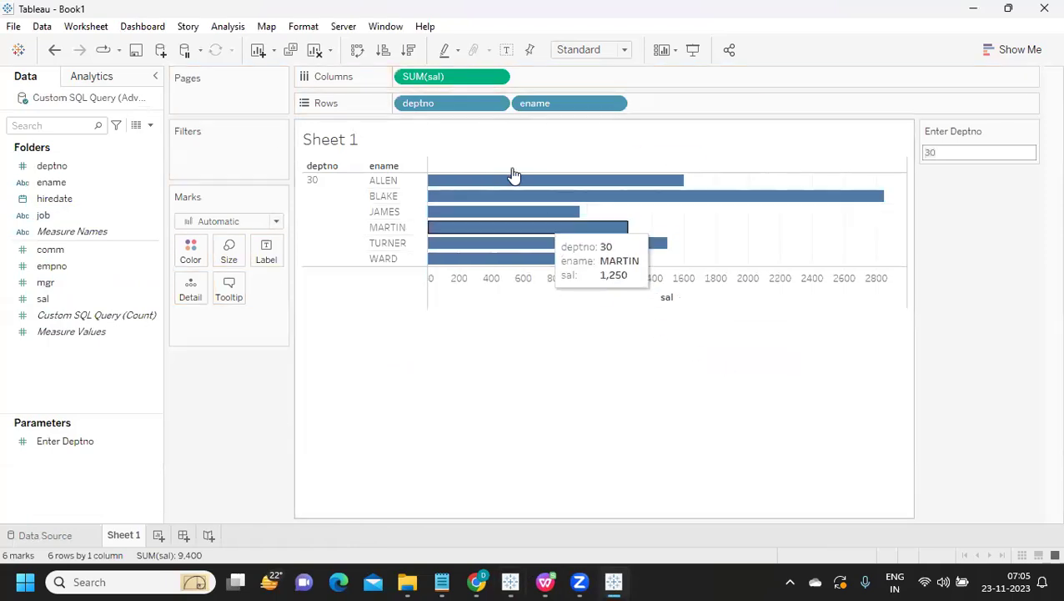
Delete the WHERE clause from the Custom SQL Query, leaving SELECT * FROM EMP, and apply the change
click(48, 538)
click(426, 162)
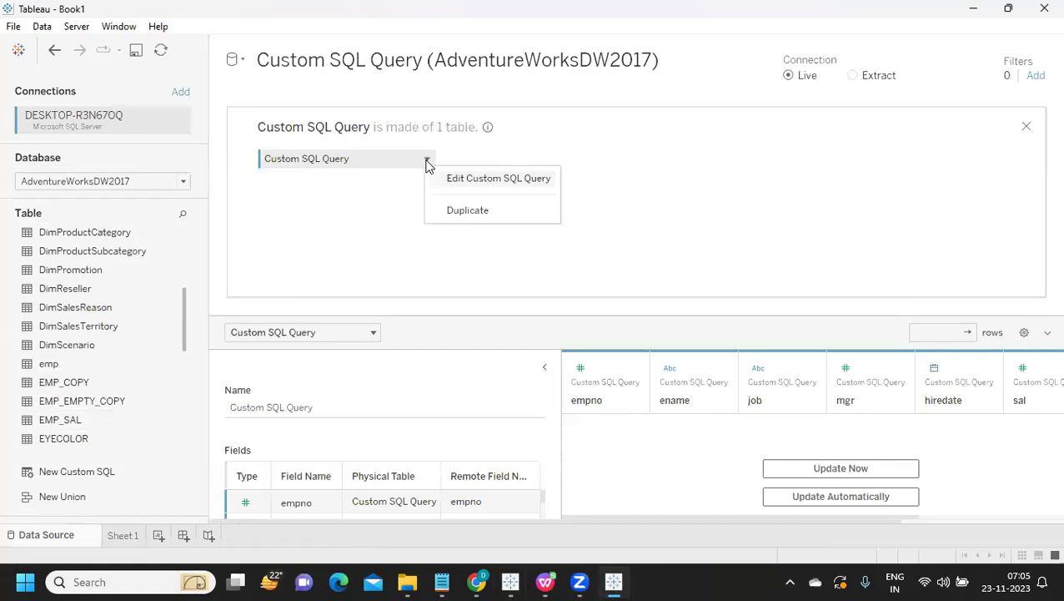
click(460, 178)
drag(421, 140, 713, 139)
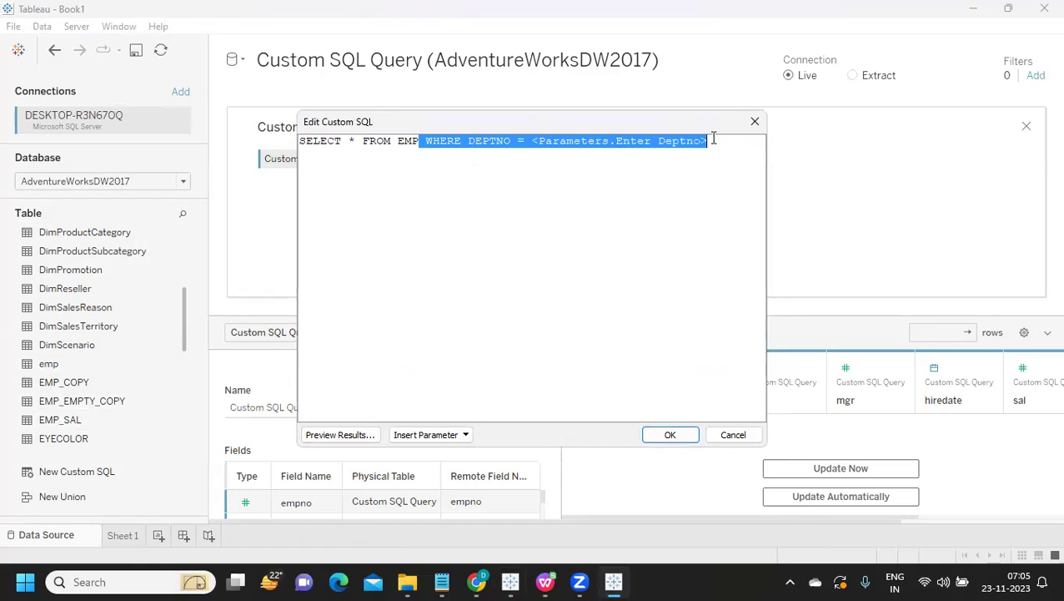
key(BackSpace)
click(658, 436)
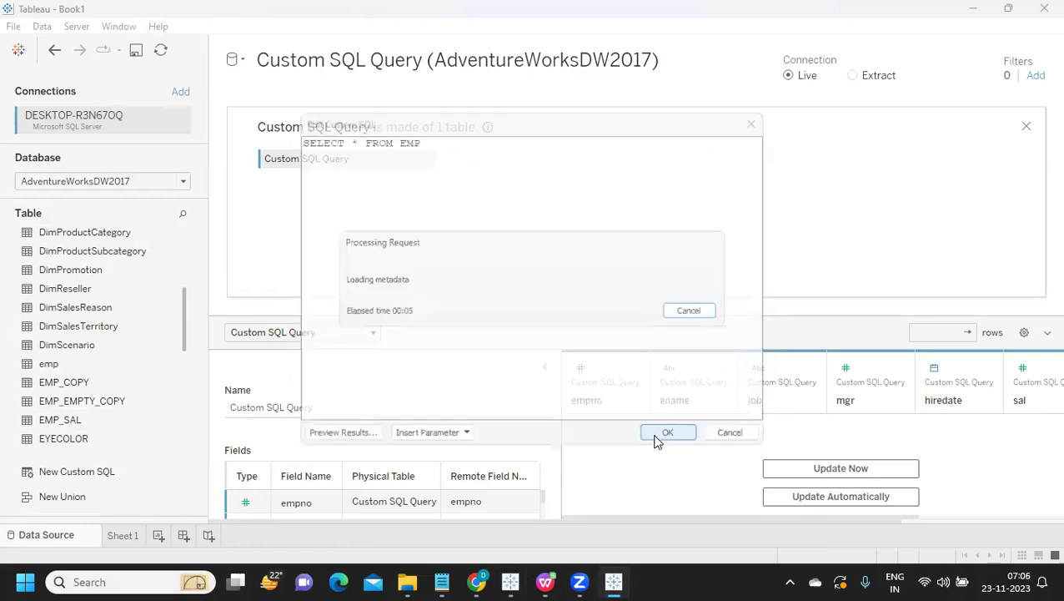
Return to Sheet 1 and remove ename from Rows, leaving only deptno
click(139, 534)
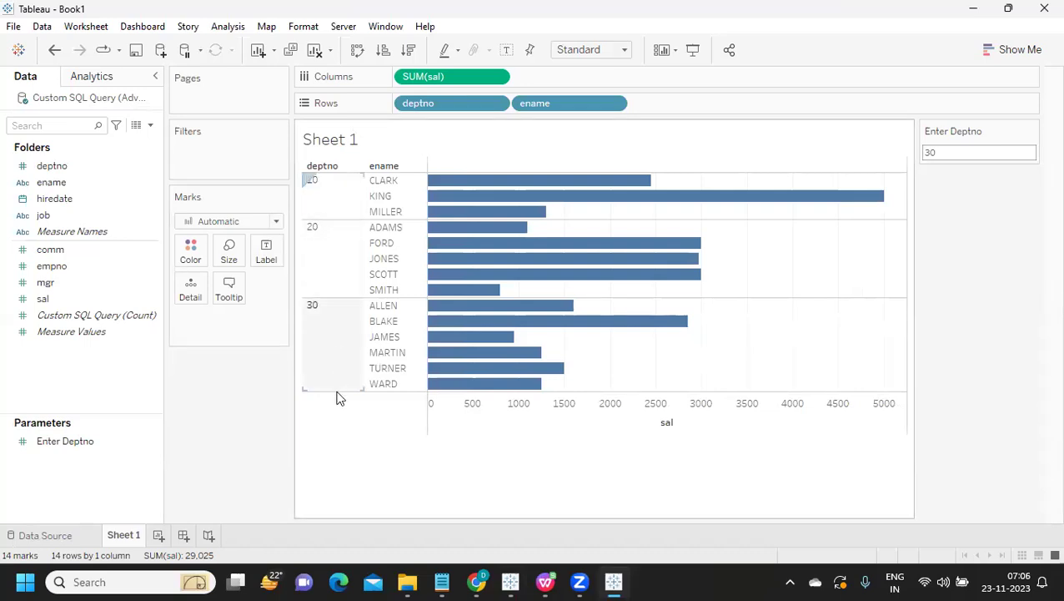
drag(546, 102, 427, 460)
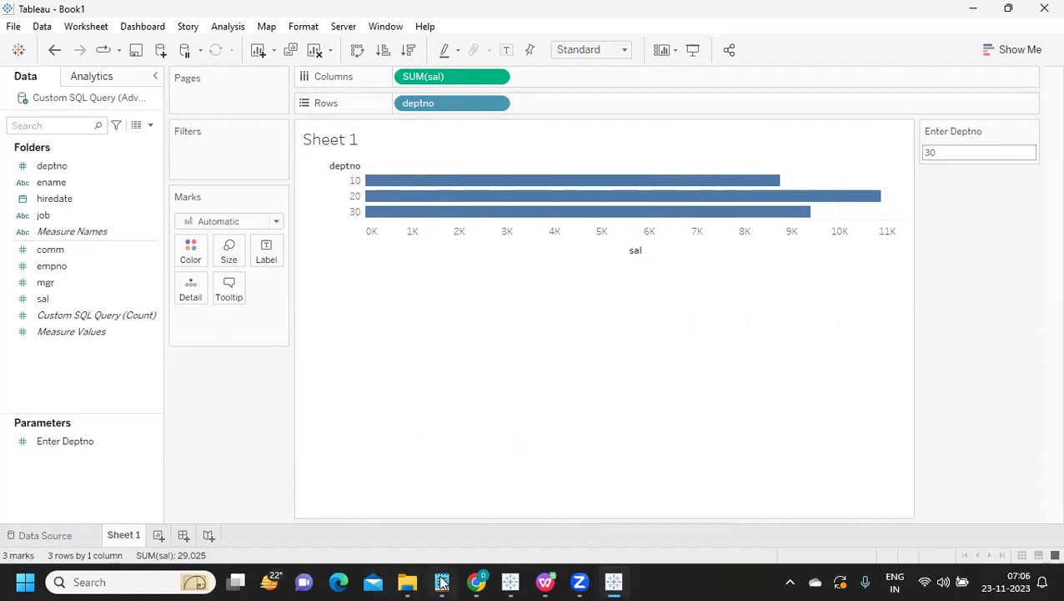
Switch to Notepad and write the hierarchy example COUNTRY - STATES - CITIES in the empty untitled note, followed by a new line
mouse_move(442, 581)
click(457, 499)
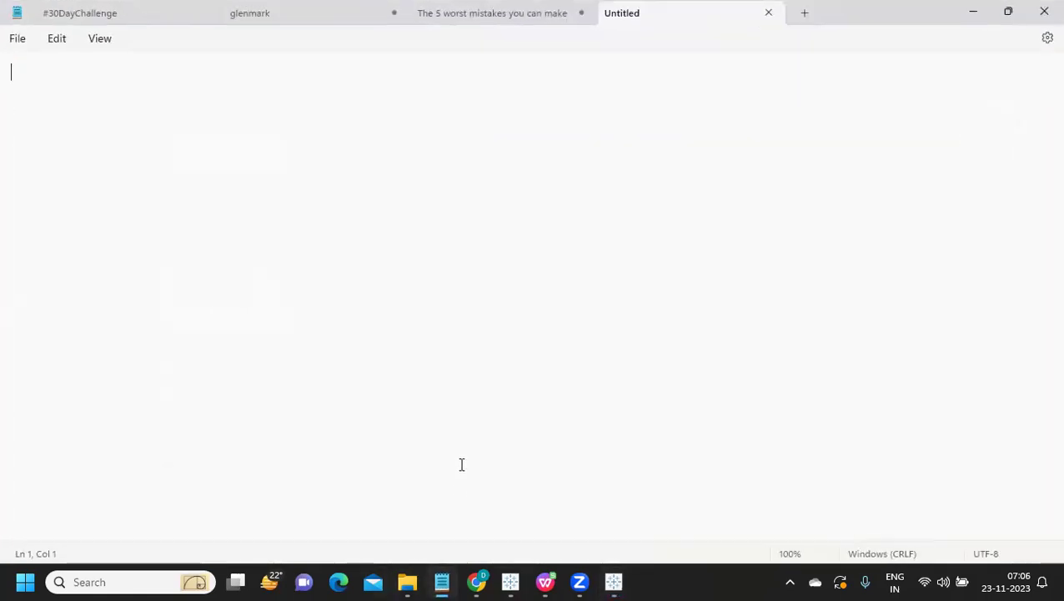
text(COUNTRY - S)
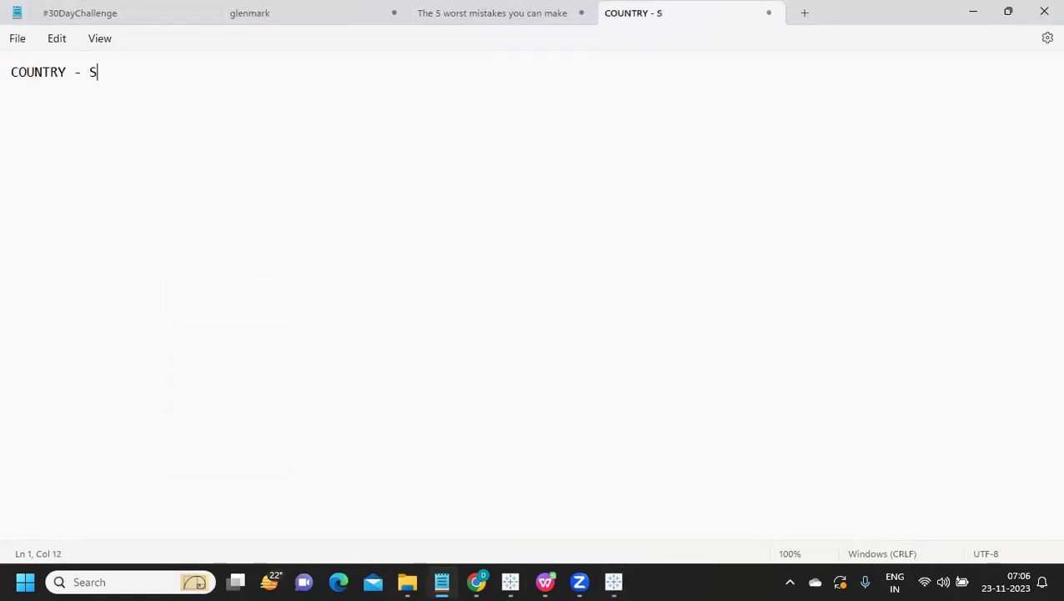
text(TATES)
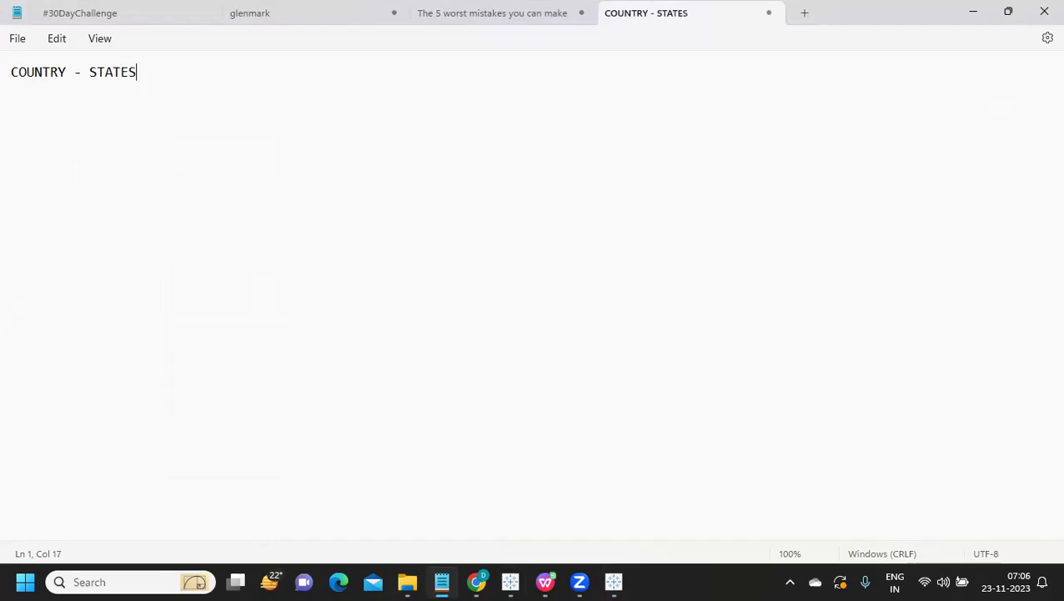
text( - CITIES)
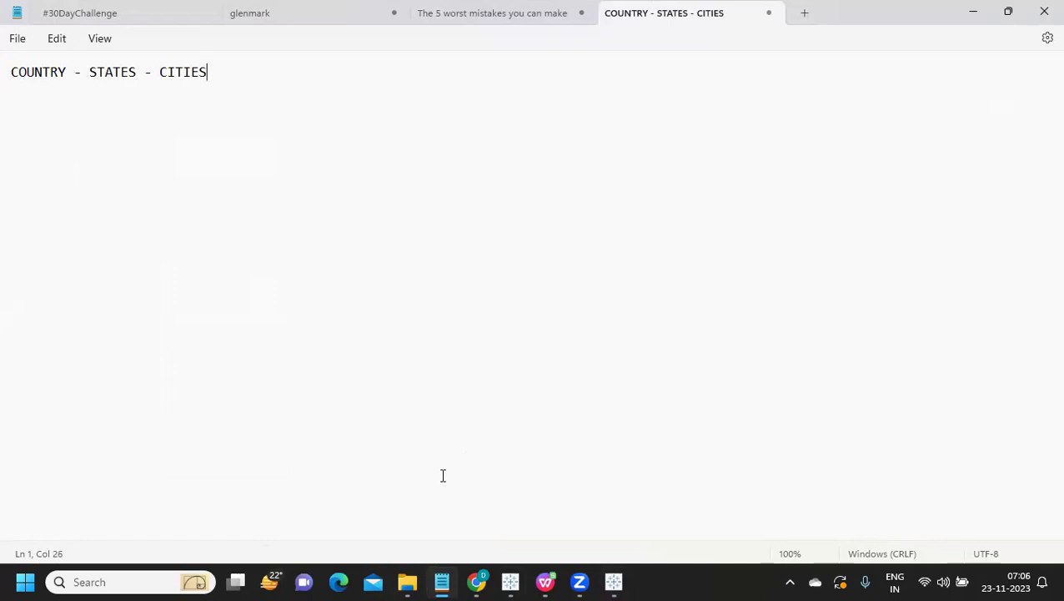
key(Return)
Switch back to Tableau's Book1 and add the mgr field to the marks as detail
key(alt+Tab)
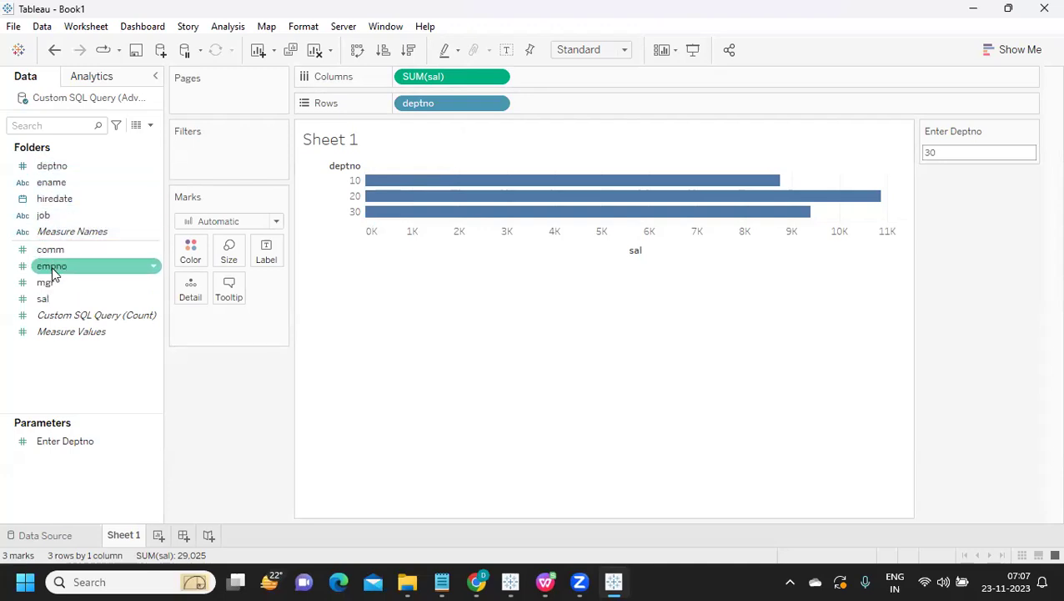
drag(50, 283, 237, 329)
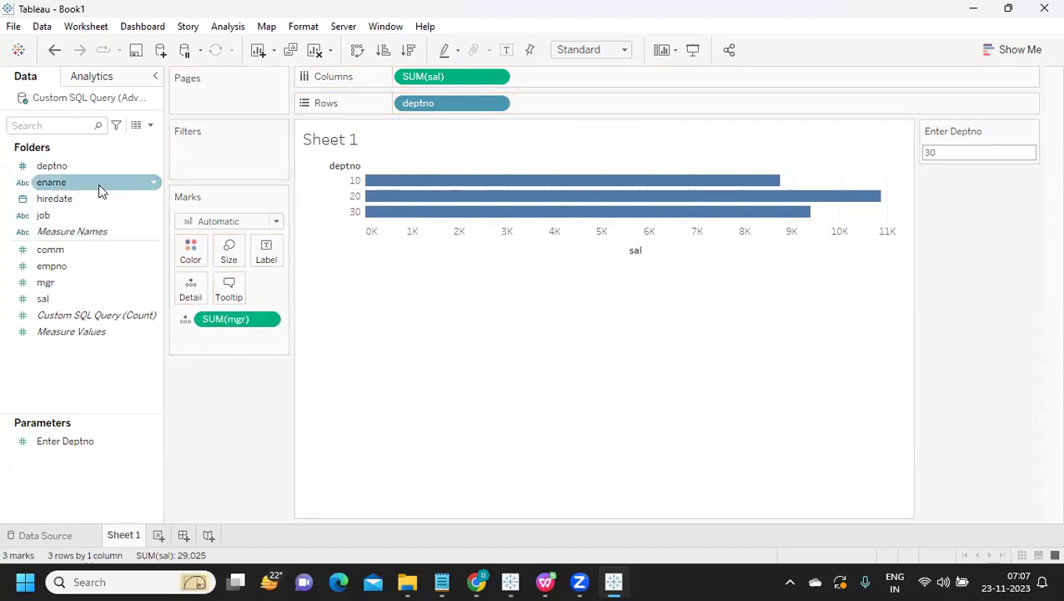
Convert the mgr field from a measure to a dimension
right_click(155, 287)
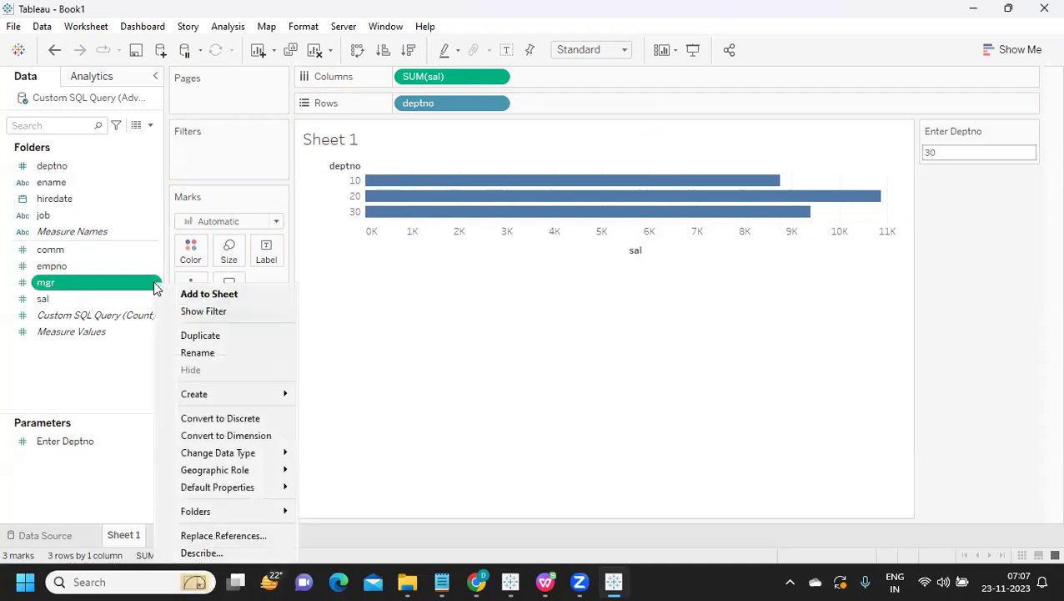
click(234, 435)
Add mgr and ename to Rows after deptno, and remove both again so that only deptno is left
drag(71, 234, 563, 105)
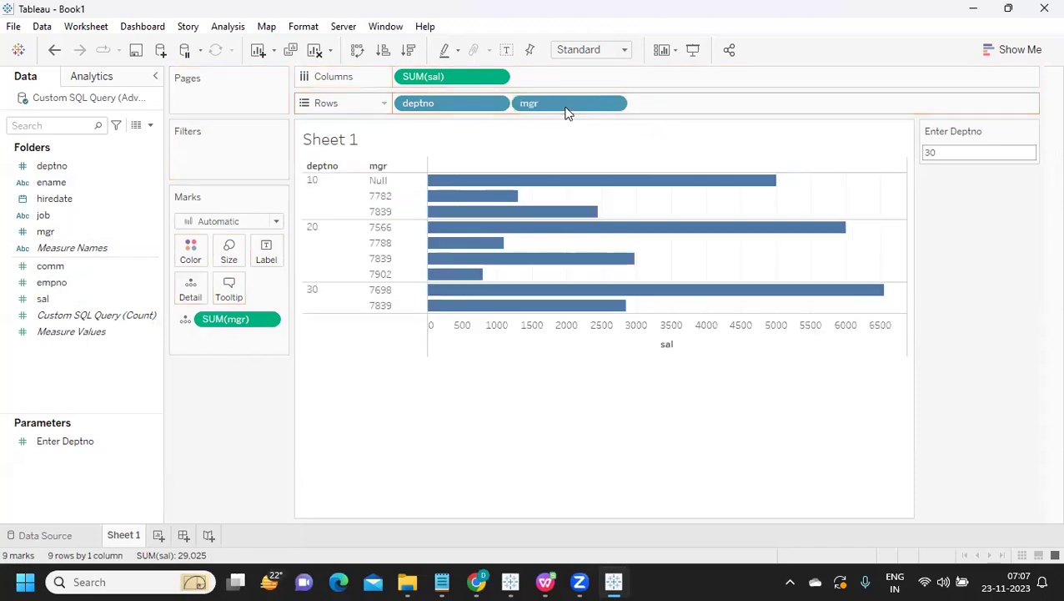
drag(45, 188, 672, 106)
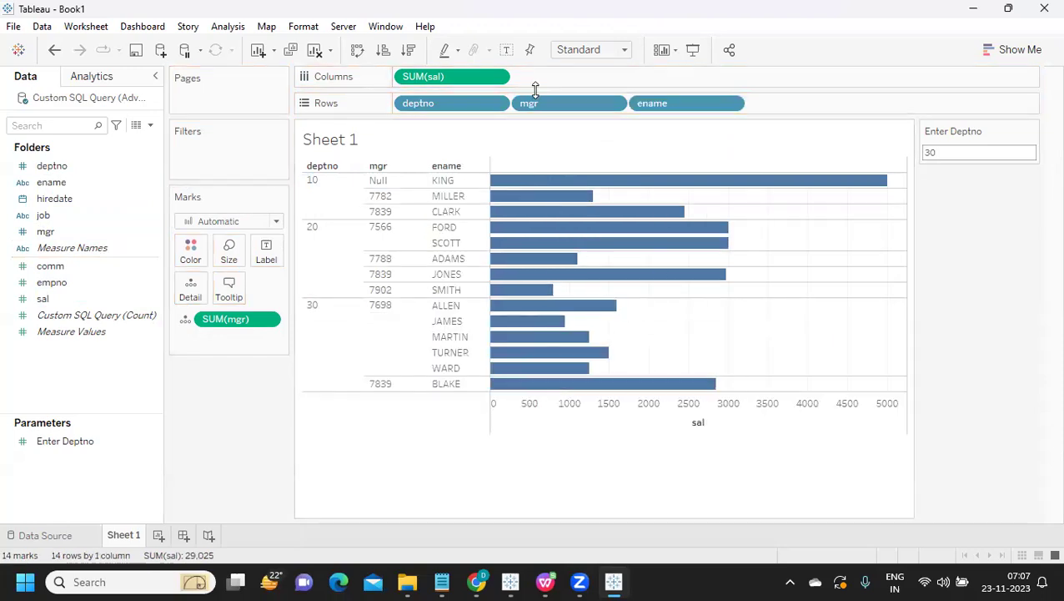
drag(542, 103, 364, 460)
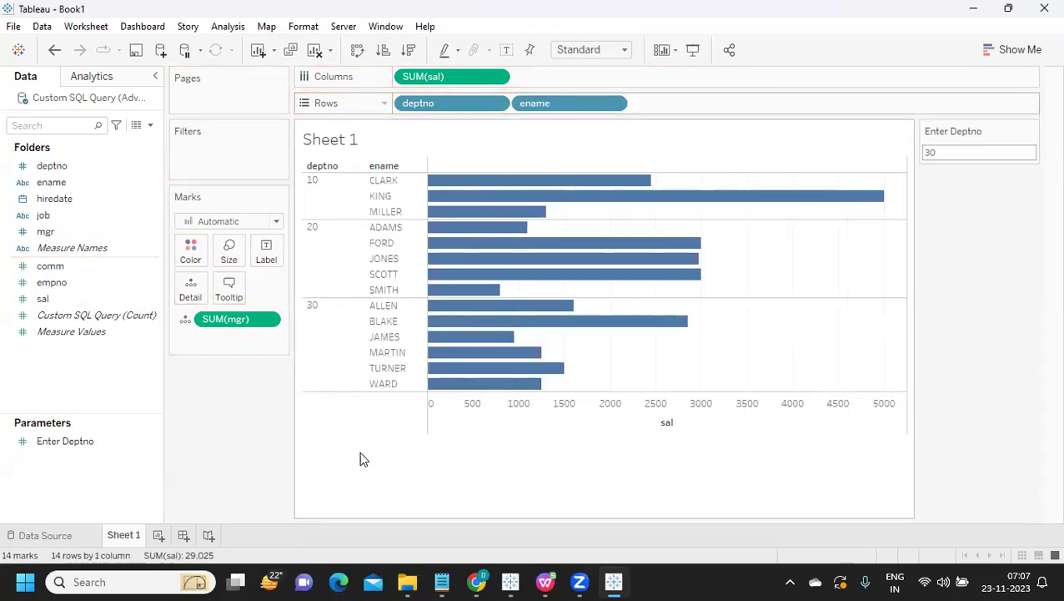
drag(544, 104, 495, 432)
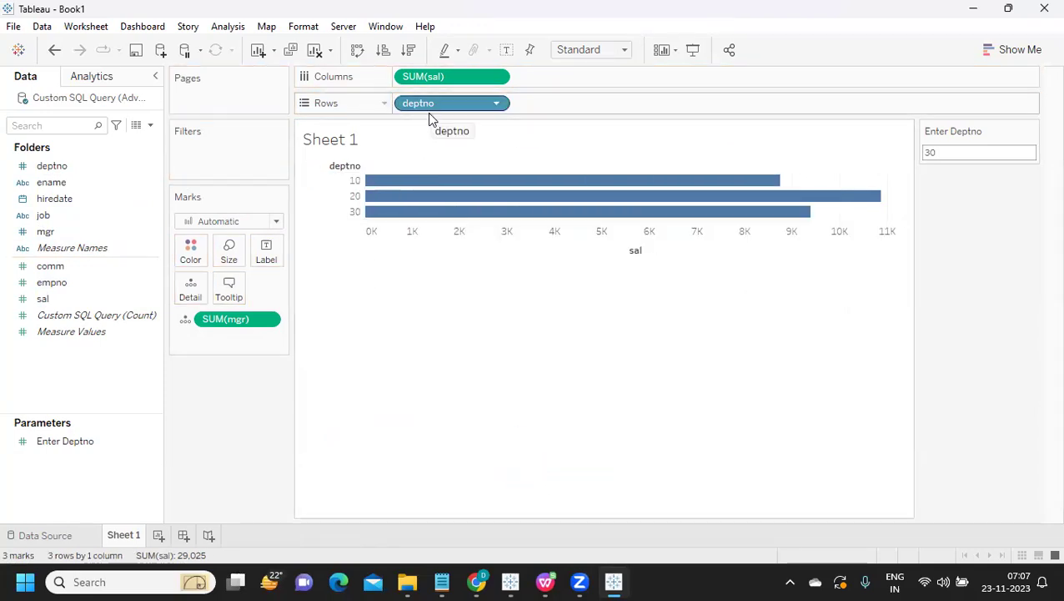
Create a hierarchy named Dept from the deptno field
click(57, 167)
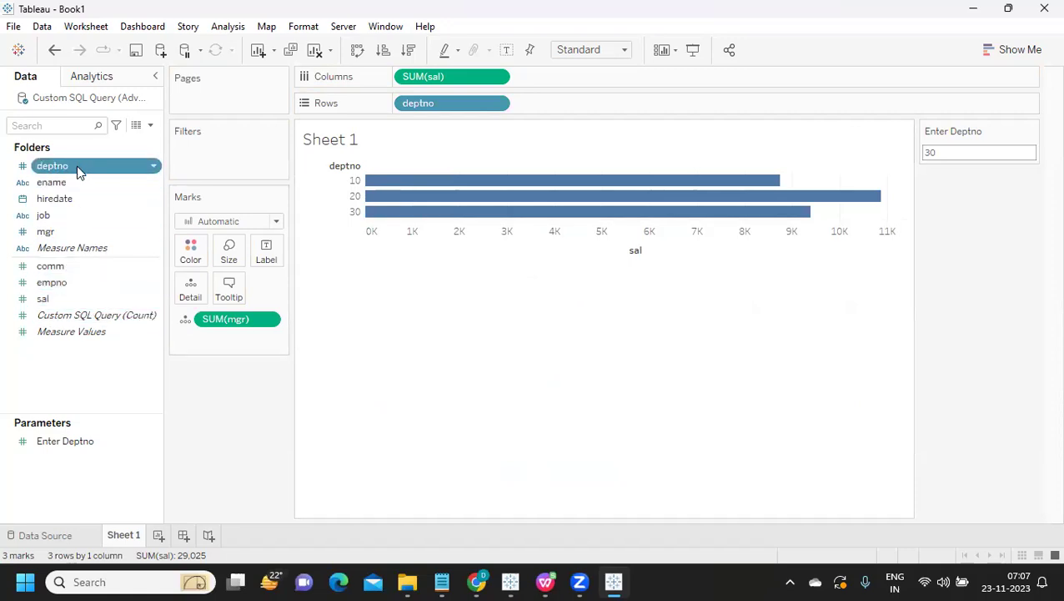
click(155, 167)
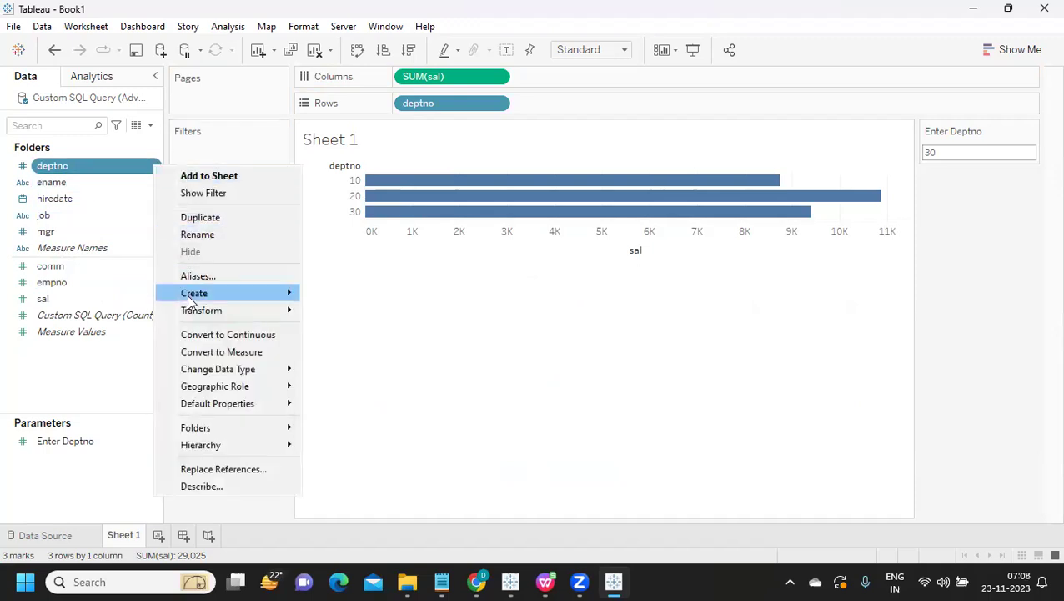
mouse_move(200, 448)
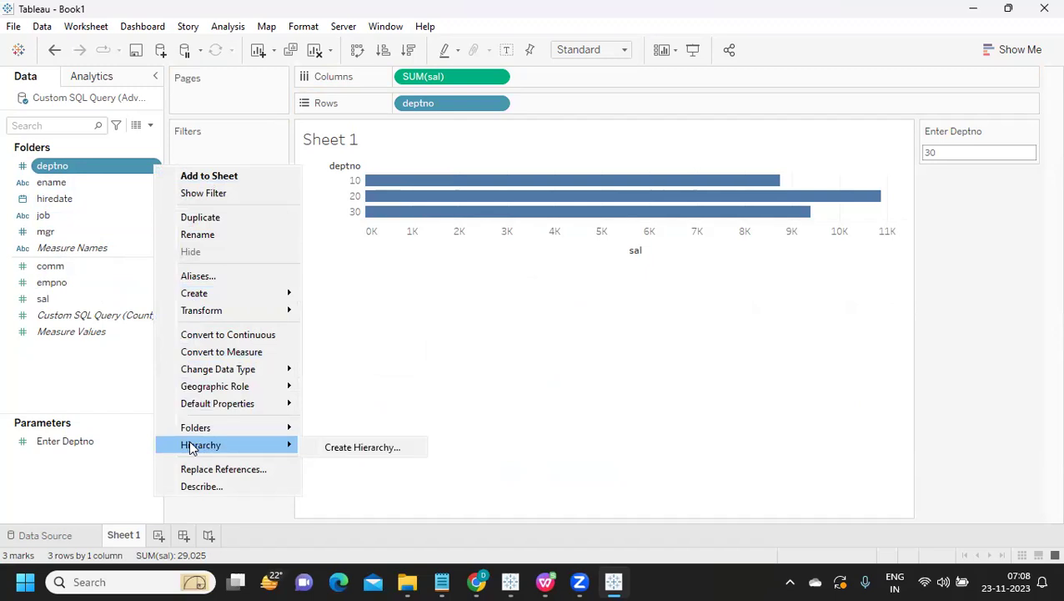
click(354, 450)
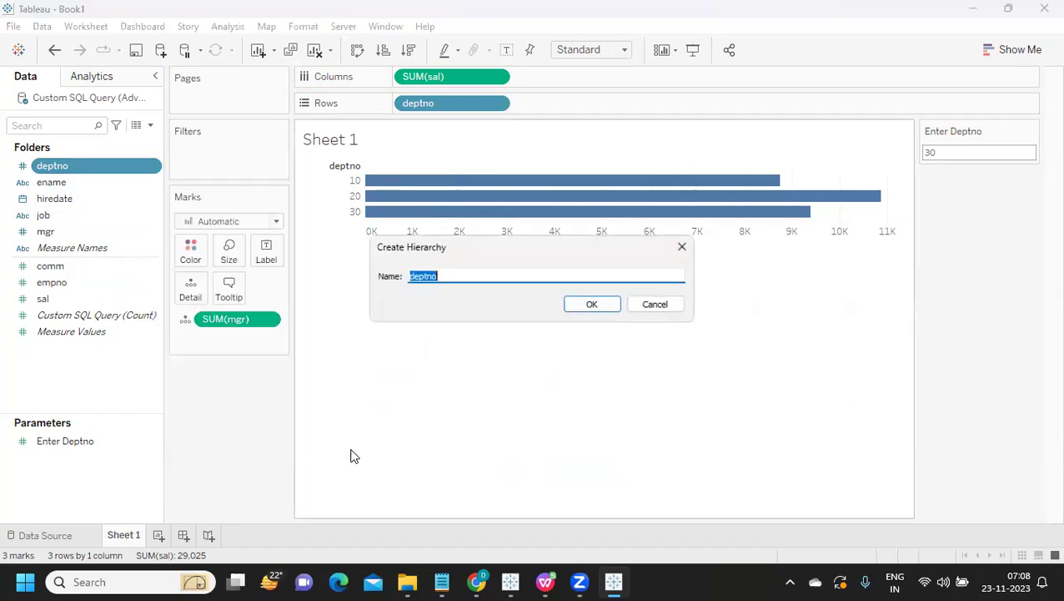
click(445, 276)
drag(407, 276, 458, 274)
text(d)
key(BackSpace)
key(BackSpace)
text(Dept)
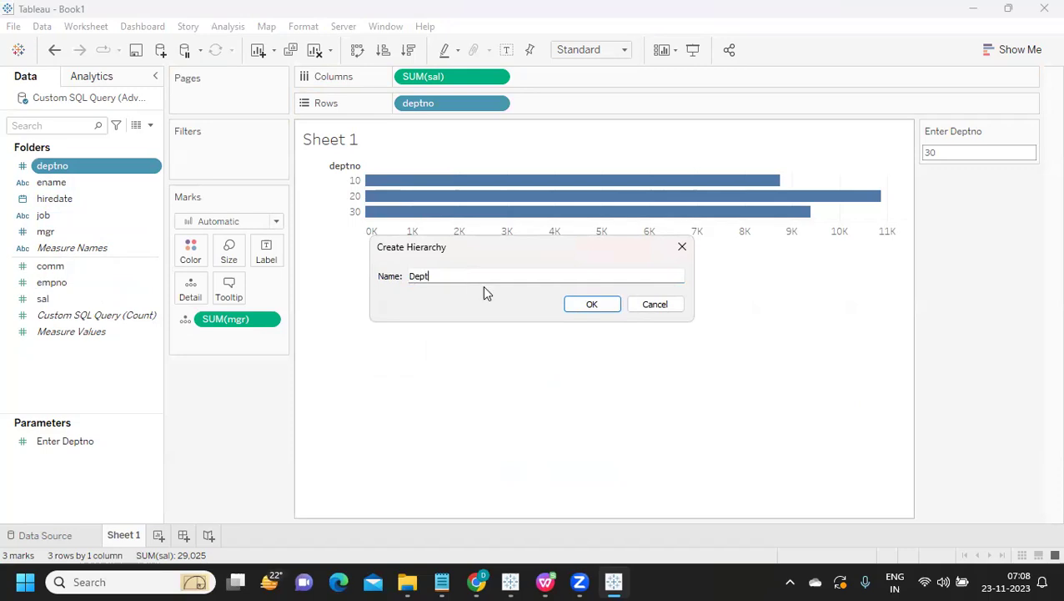
click(586, 304)
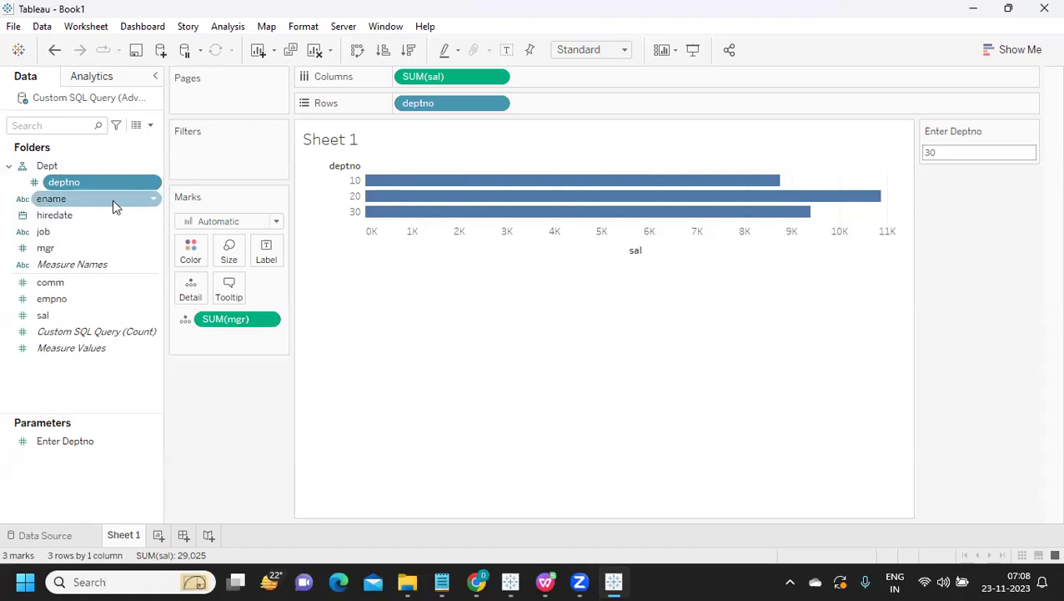
Add ename to the Dept hierarchy and try its drill-down by expanding and collapsing deptno on Rows
right_click(155, 200)
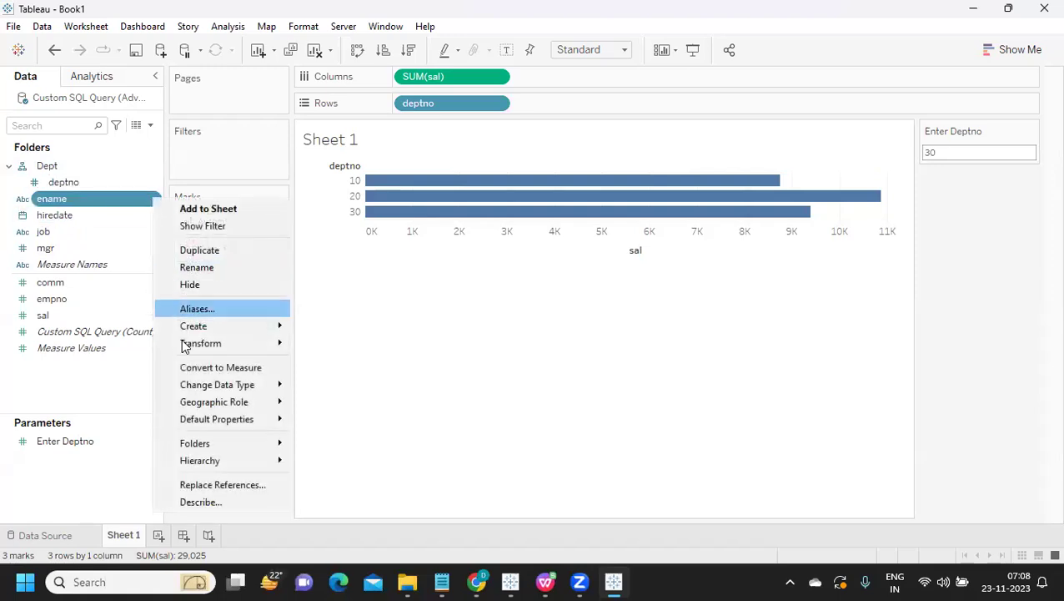
mouse_move(206, 461)
mouse_move(302, 464)
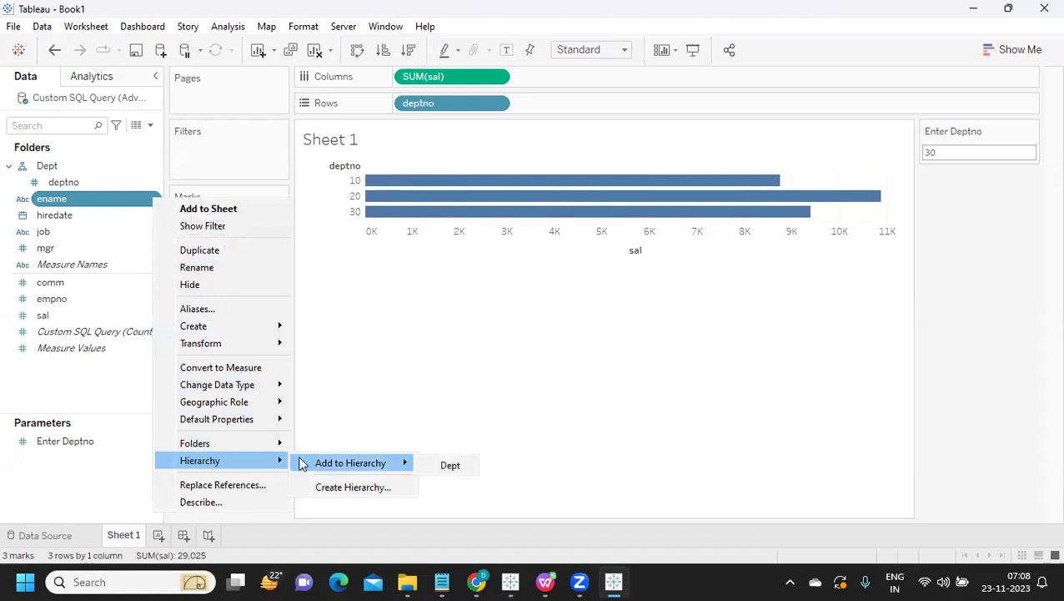
click(434, 467)
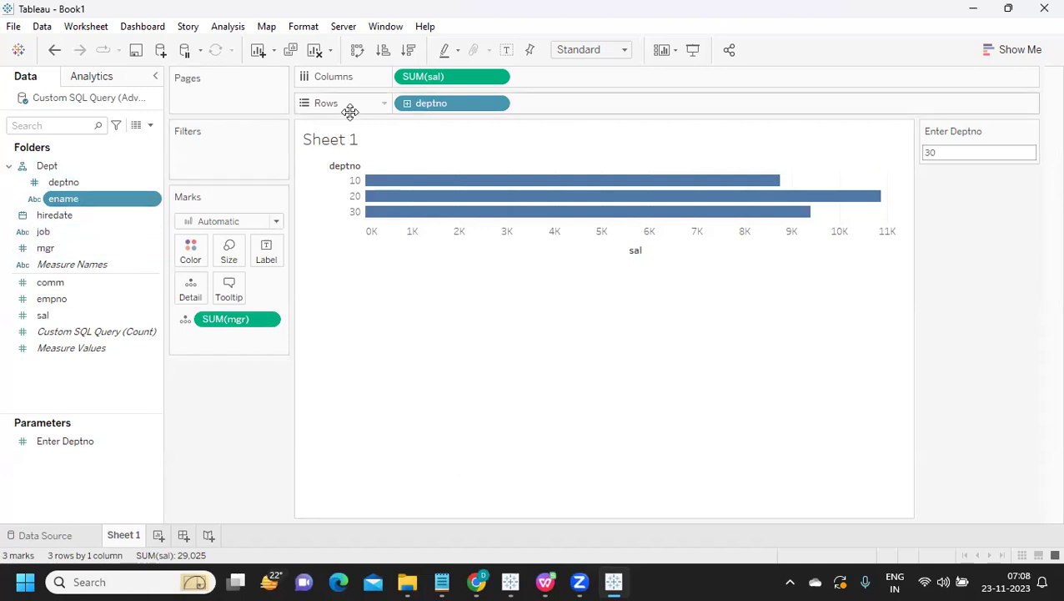
click(407, 104)
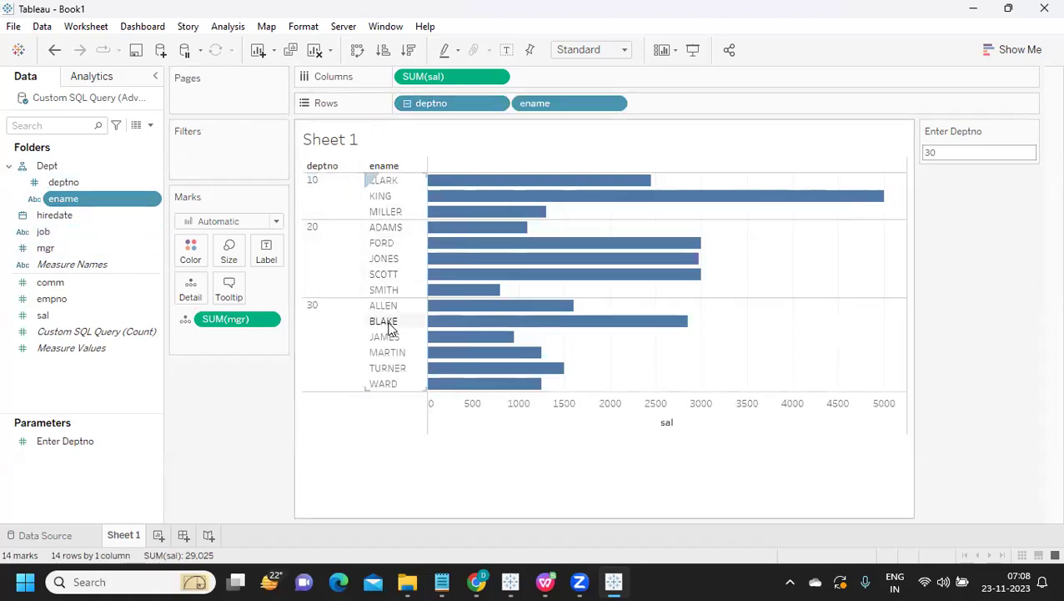
click(407, 103)
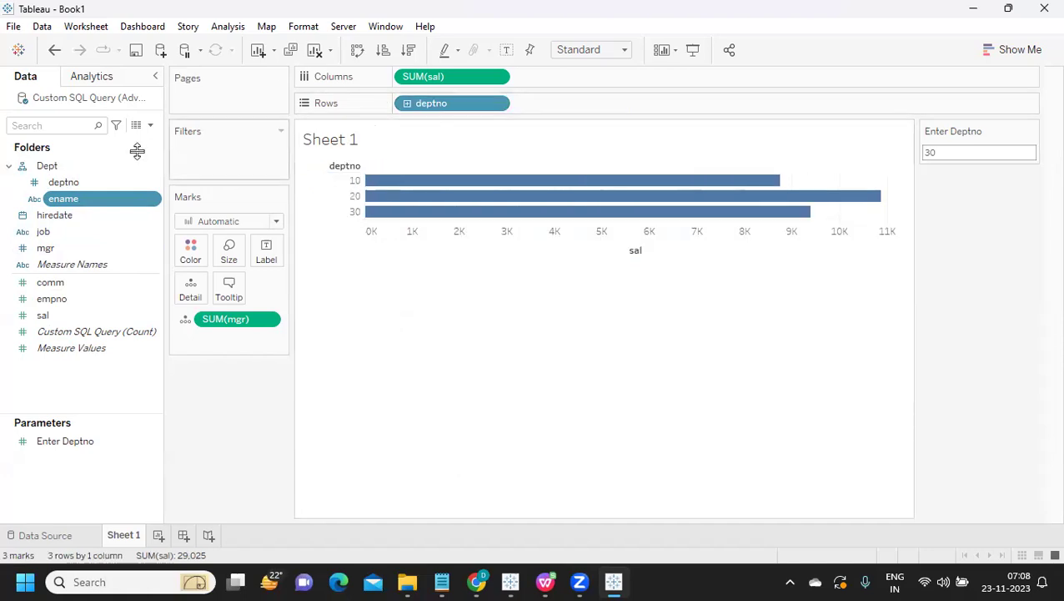
Remove ename from the Dept hierarchy
click(72, 203)
click(204, 392)
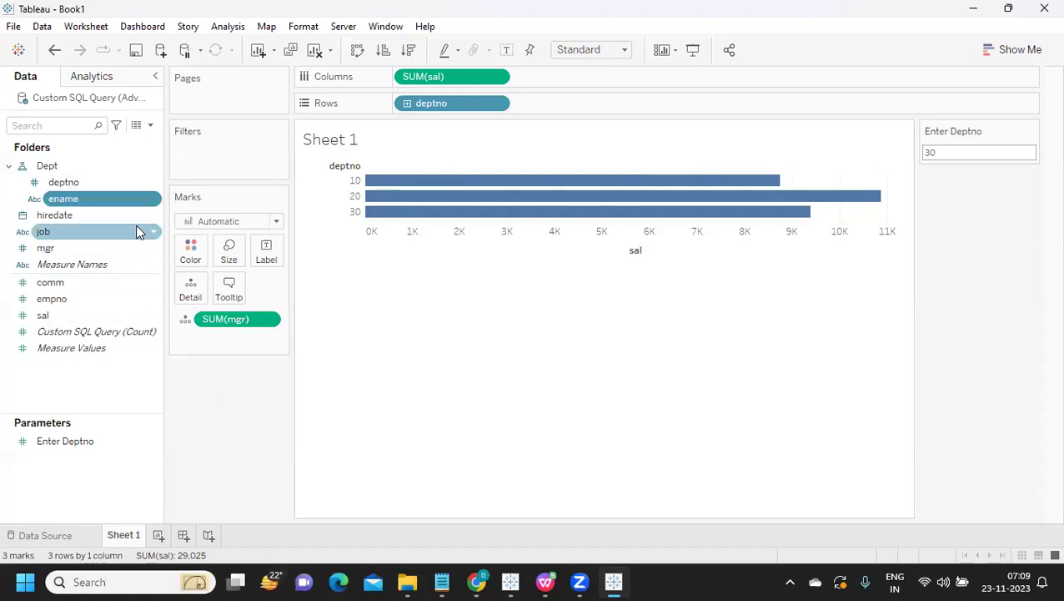
click(152, 198)
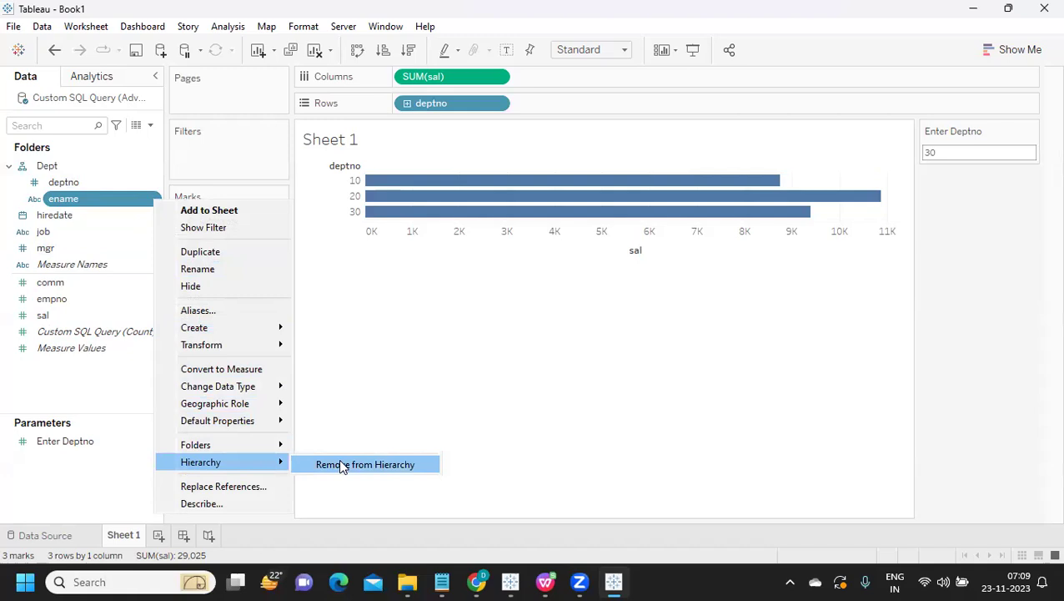
click(340, 465)
mouse_move(445, 203)
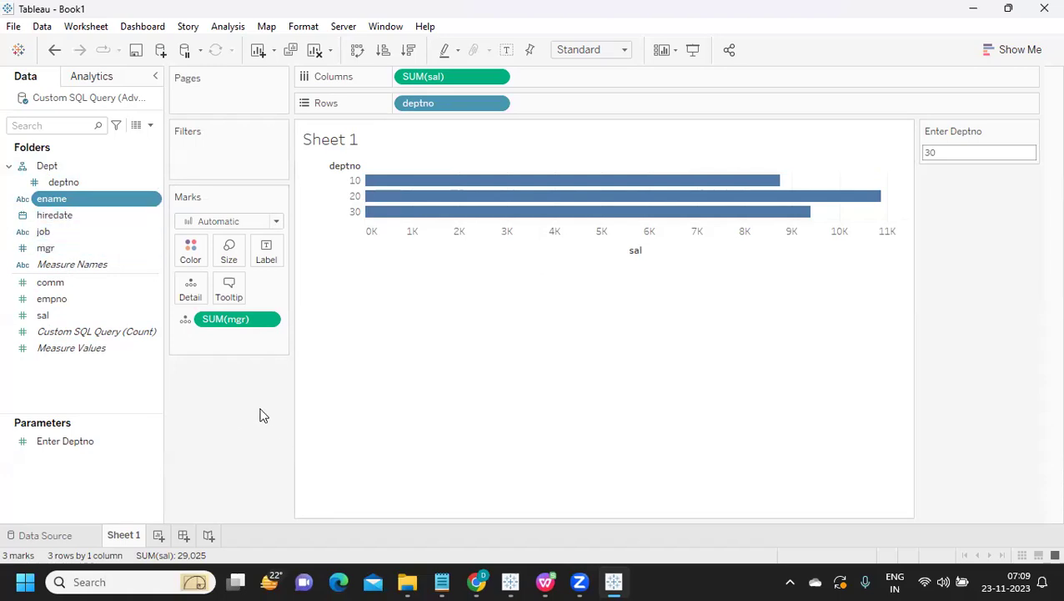
Switch to the Dashboard1 workbook to check the Hirearchy + Combined Field Option sheet, and return to Book1
key(alt+Tab)
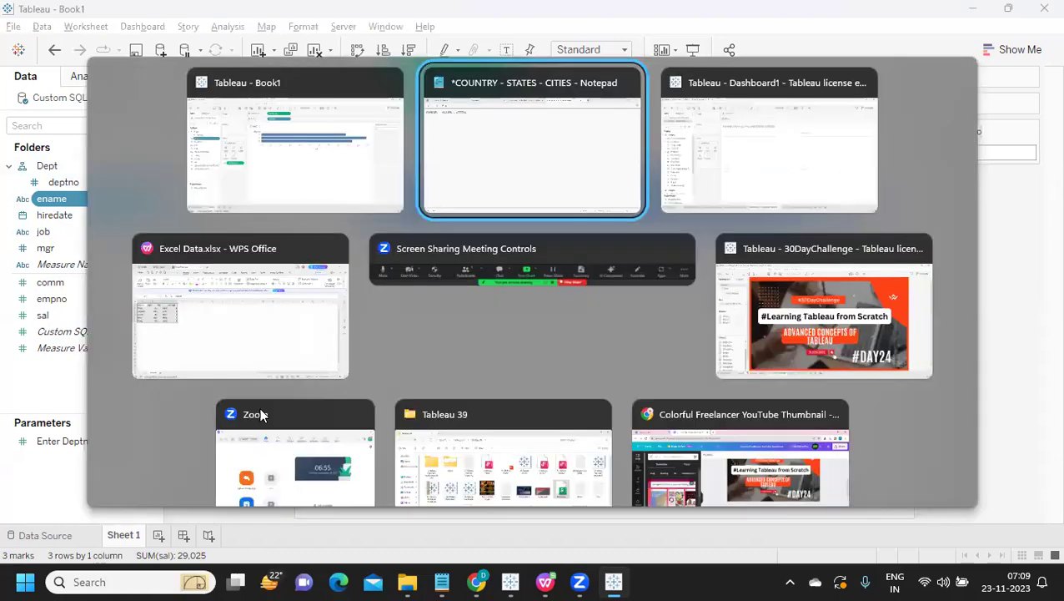
key(alt+Tab)
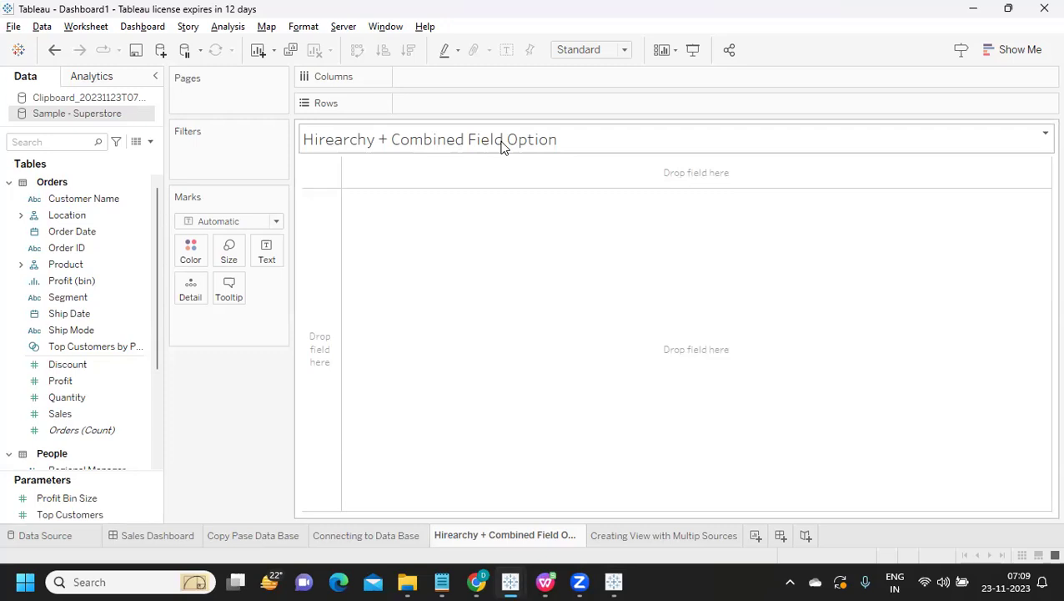
key(alt+Tab)
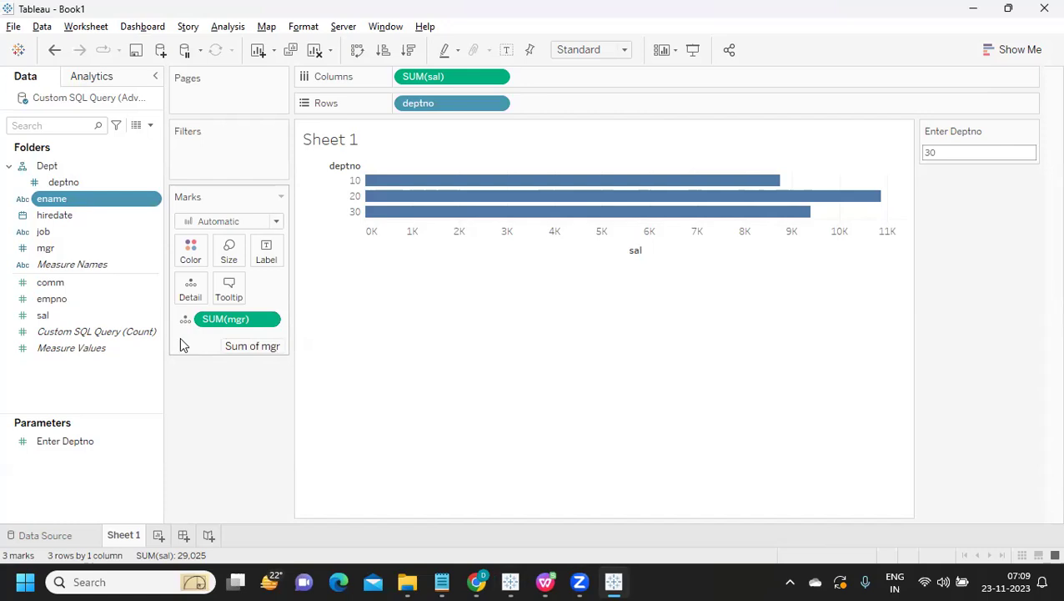
Create a calculated field named Ename+Job with the formula [ename]+[job] and place it on Rows after deptno
click(151, 127)
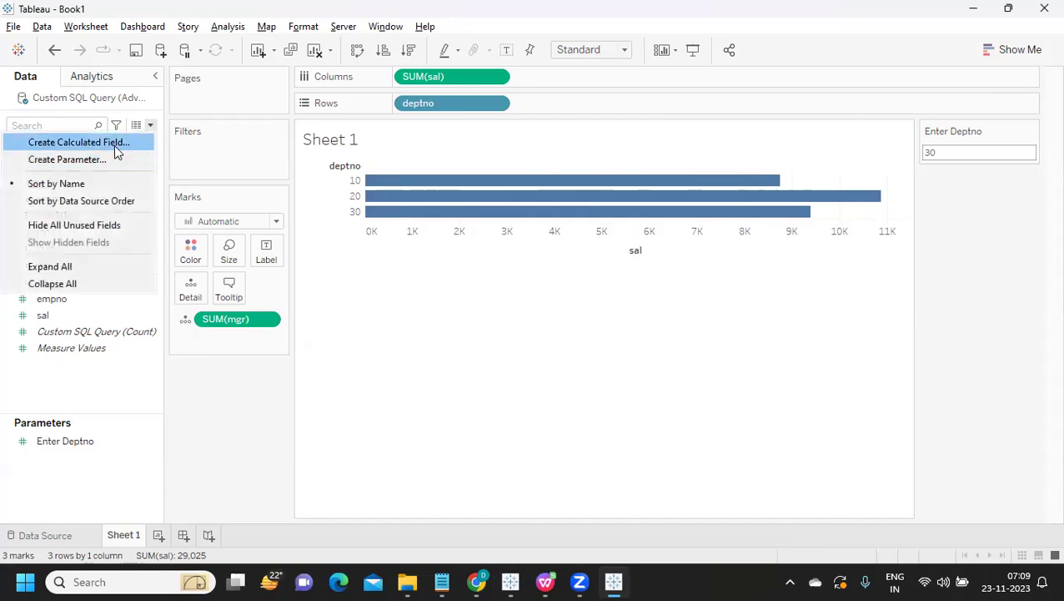
click(118, 142)
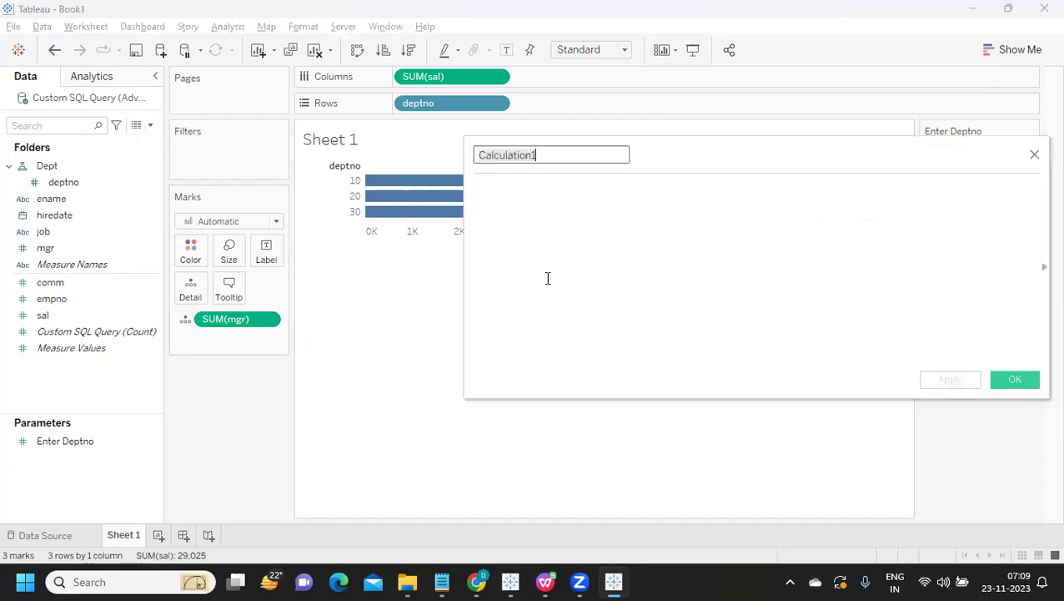
text(Ename+Job)
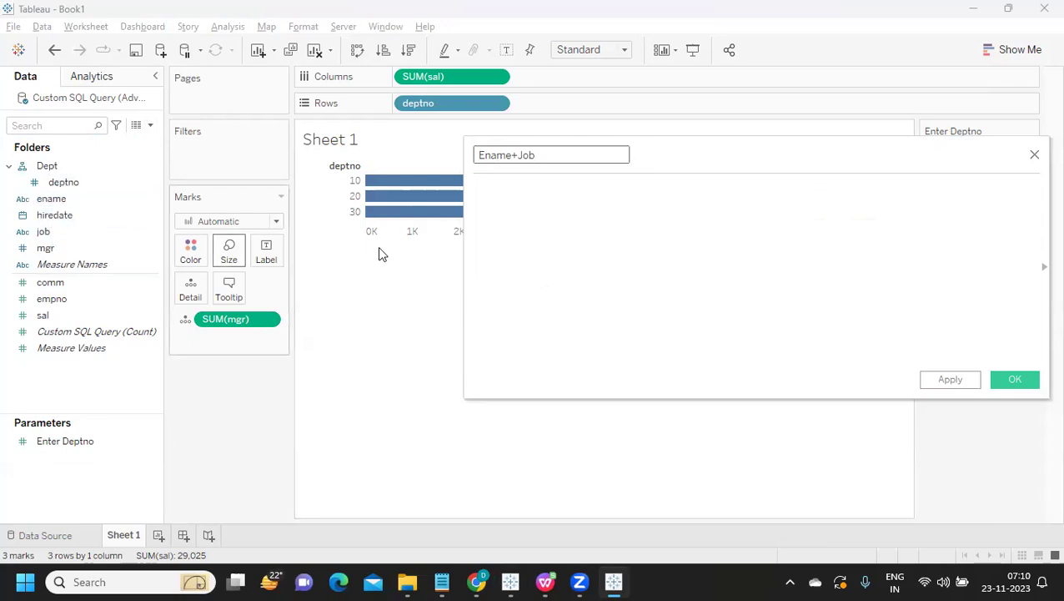
click(607, 211)
text(en)
key(Return)
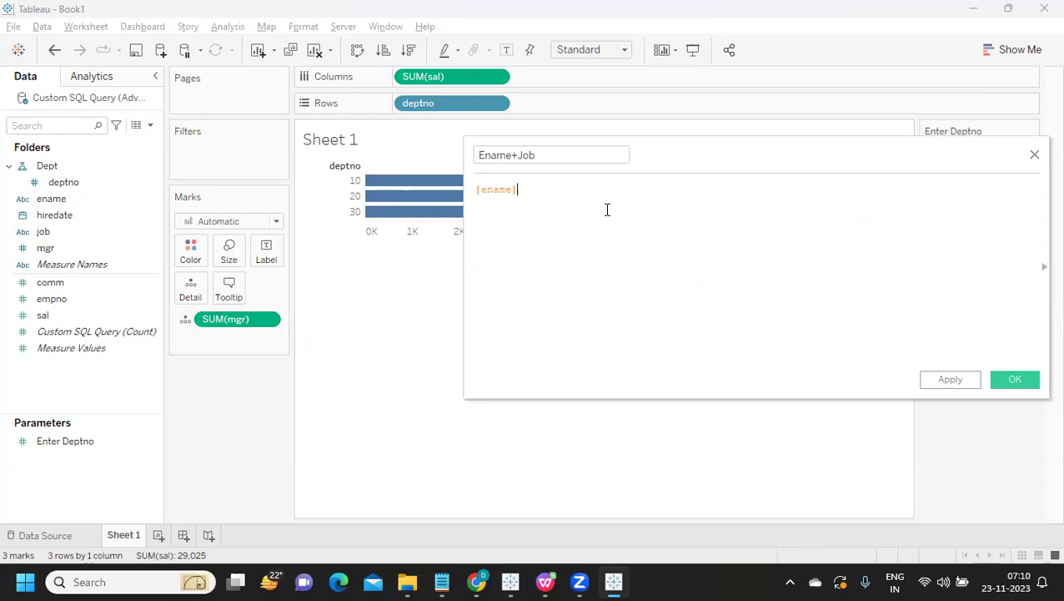
text(+[jo)
key(Return)
click(930, 382)
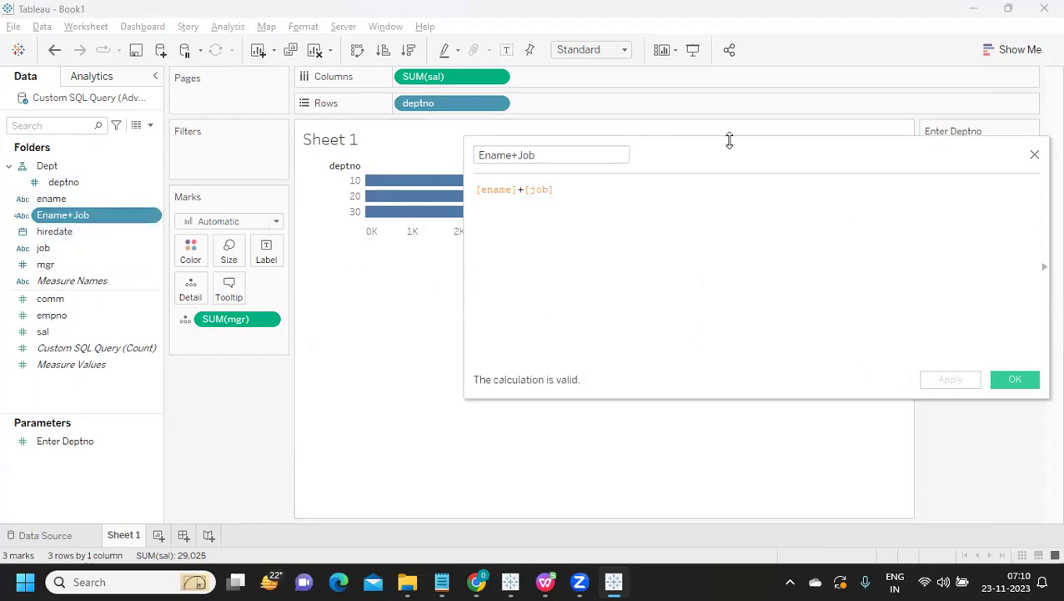
drag(731, 144, 845, 184)
drag(117, 209, 565, 108)
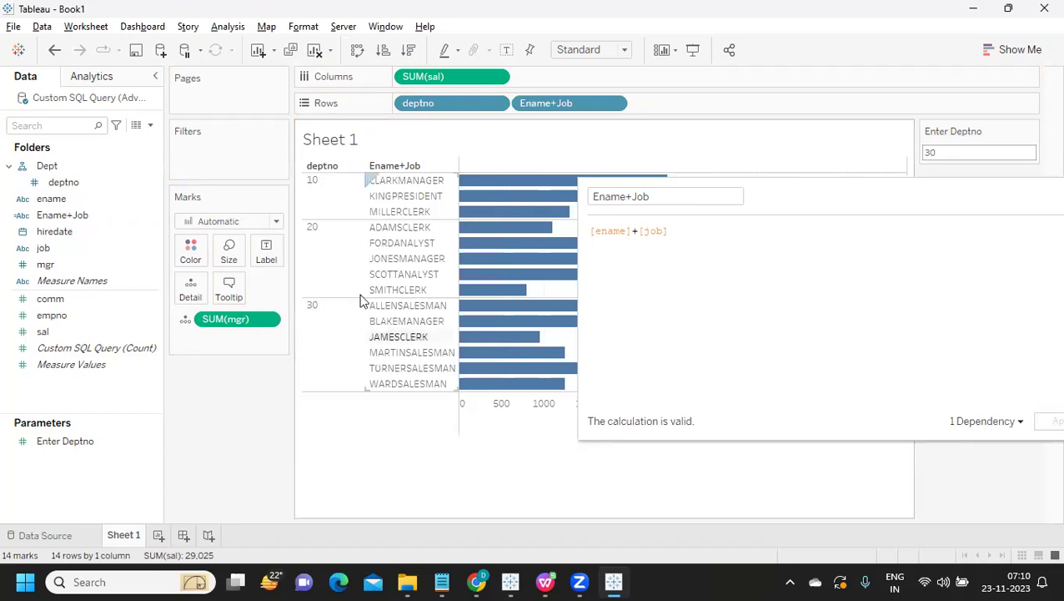
Insert a space separator in the Ename+Job formula, making it [ename]+" "+[job], and apply it
click(637, 231)
text(")
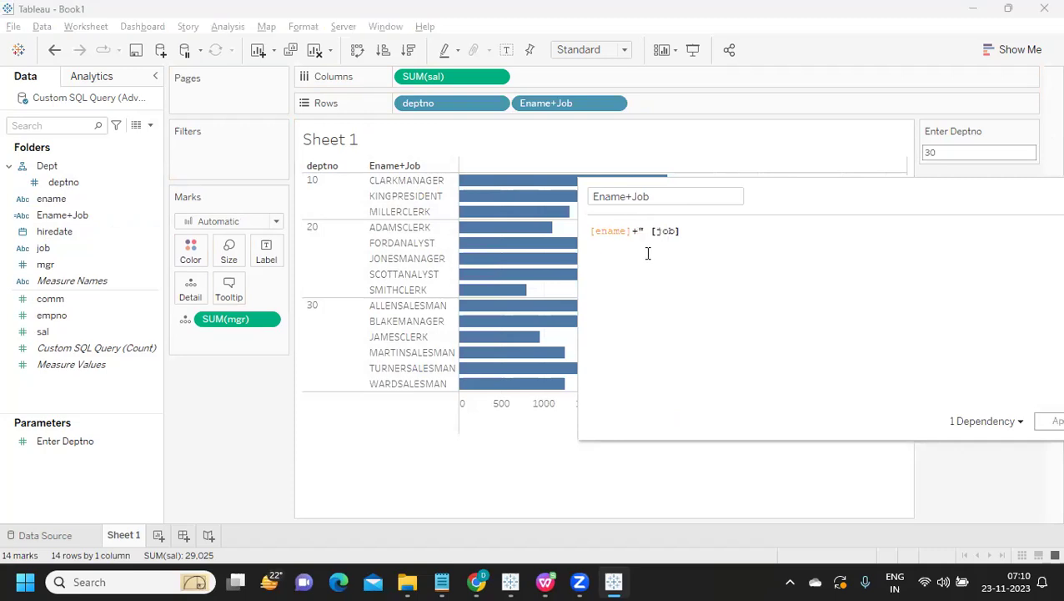
text( "+)
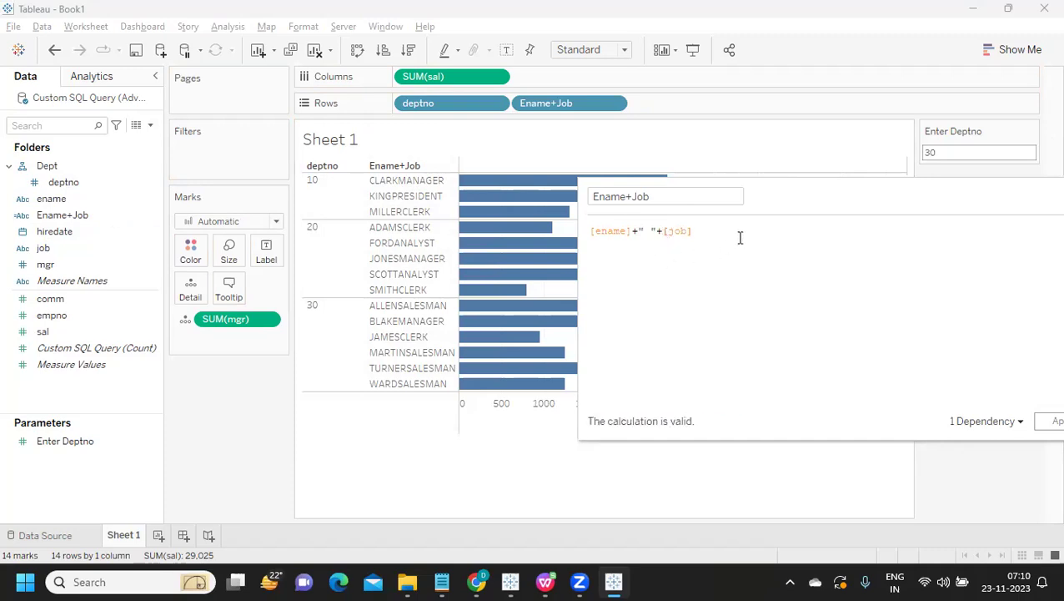
drag(740, 238, 569, 231)
drag(891, 202, 809, 167)
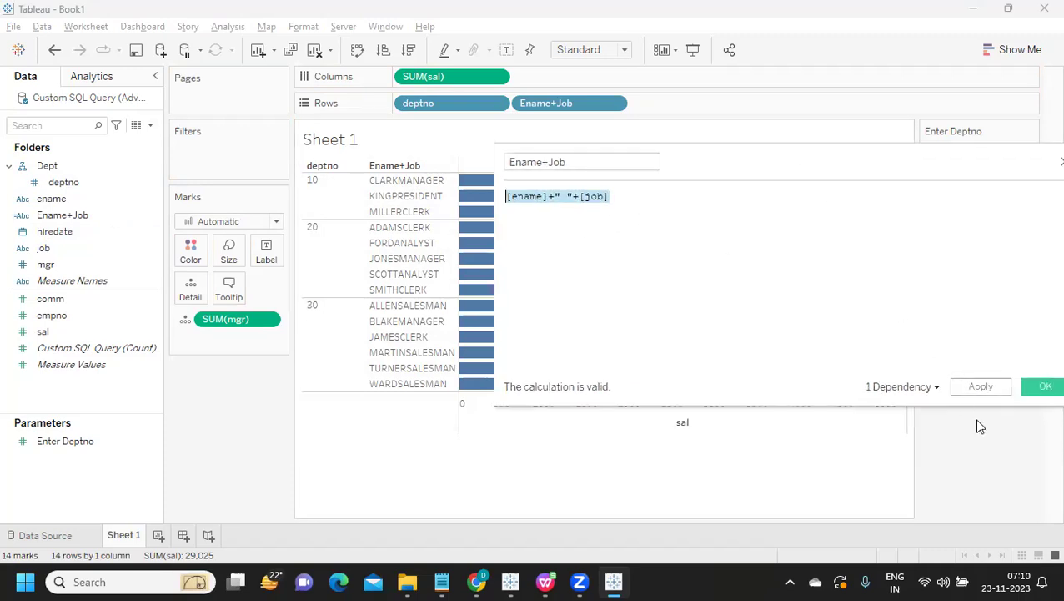
click(980, 386)
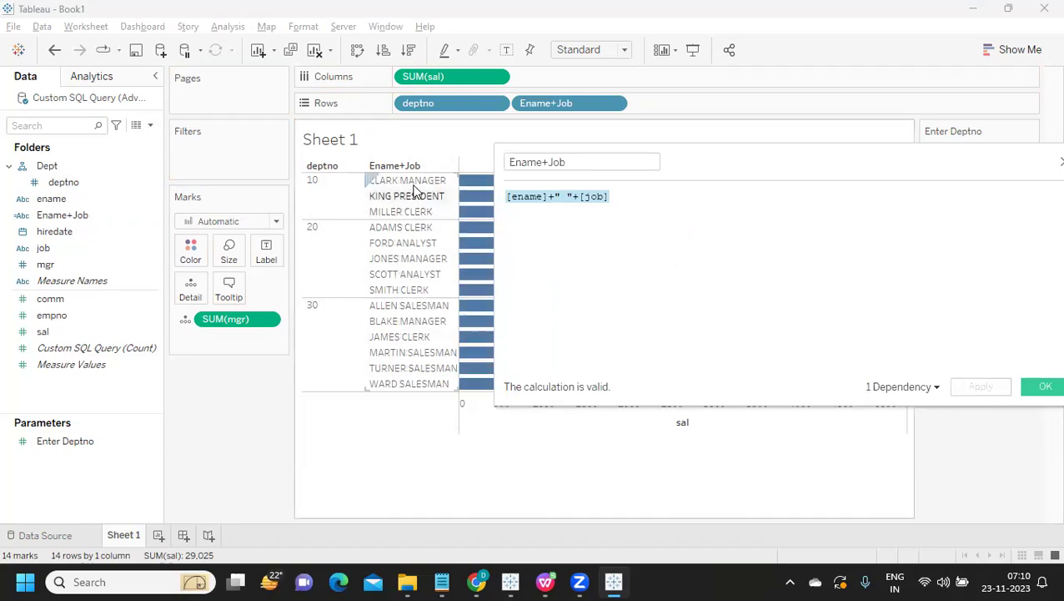
Replace the space separator in the Ename+Job formula with a vertical bar (|) and apply it
click(568, 197)
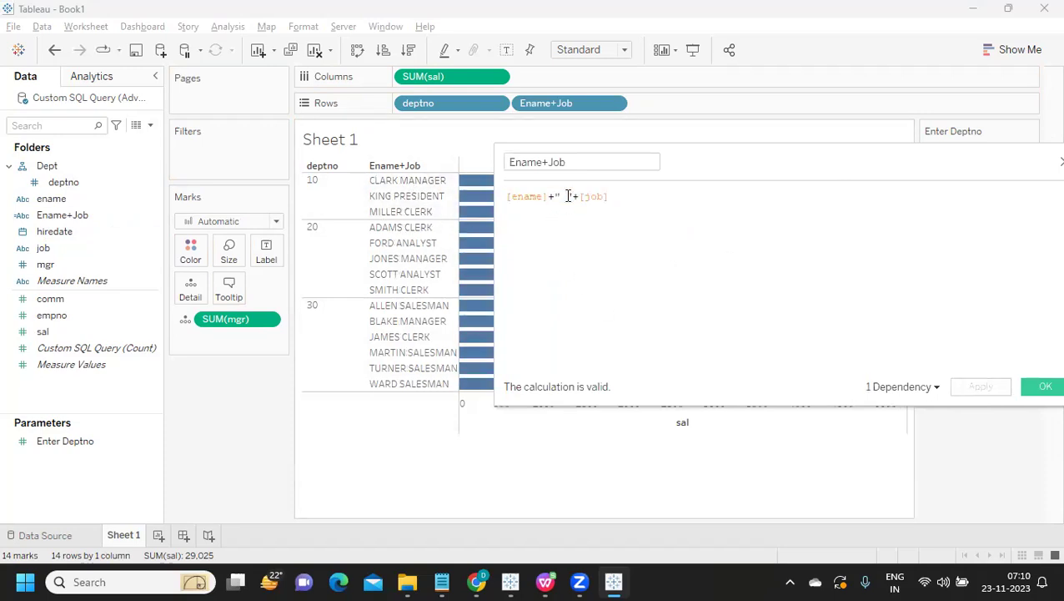
key(BackSpace)
key(Left)
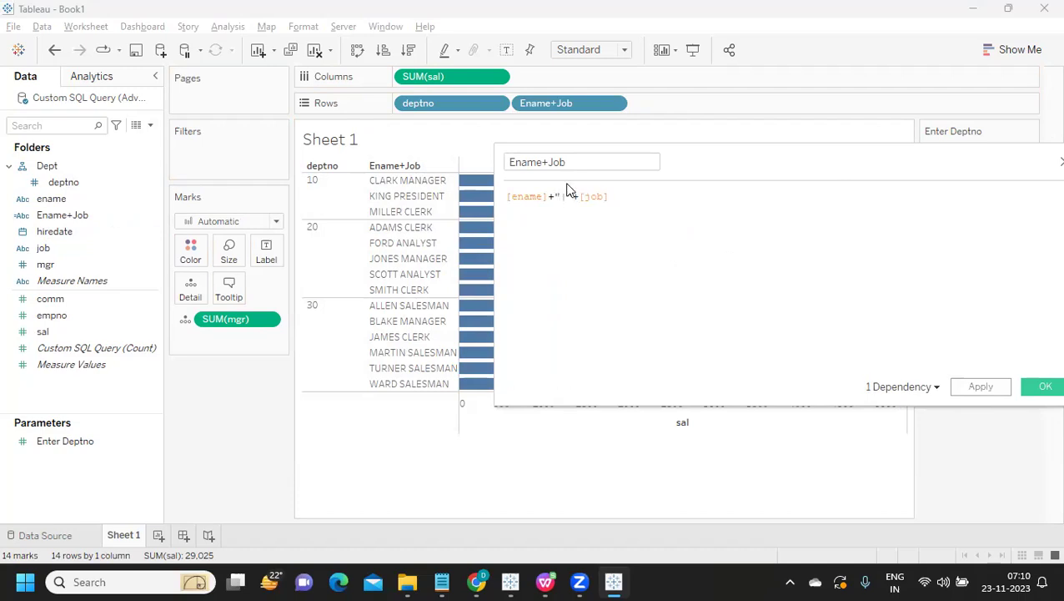
click(988, 389)
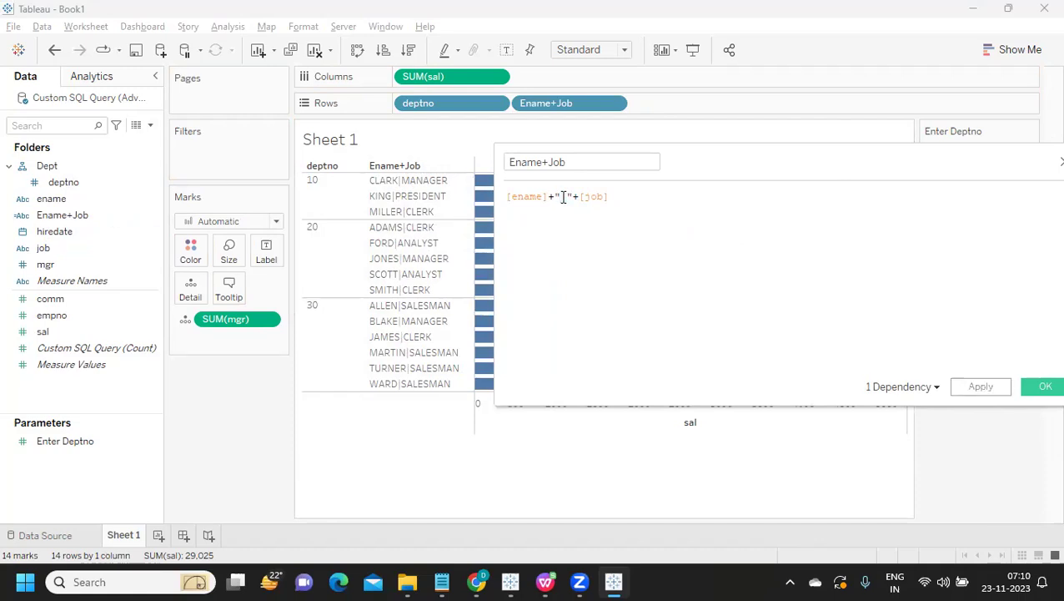
Replace the vertical bar in the Ename+Job formula with an underscore, apply it, and close the calculation editor
click(967, 385)
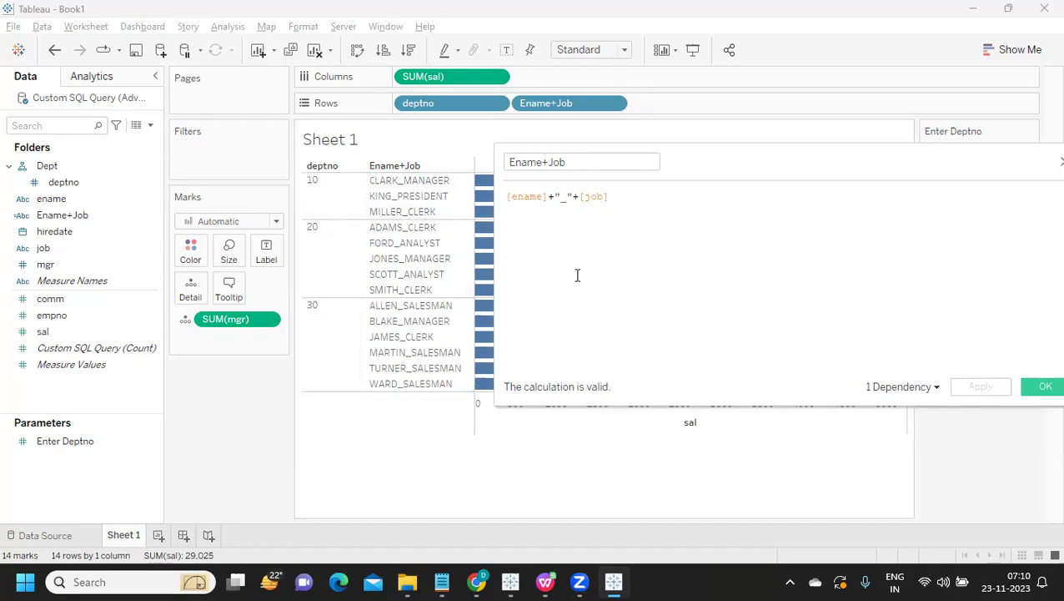
drag(784, 166, 720, 185)
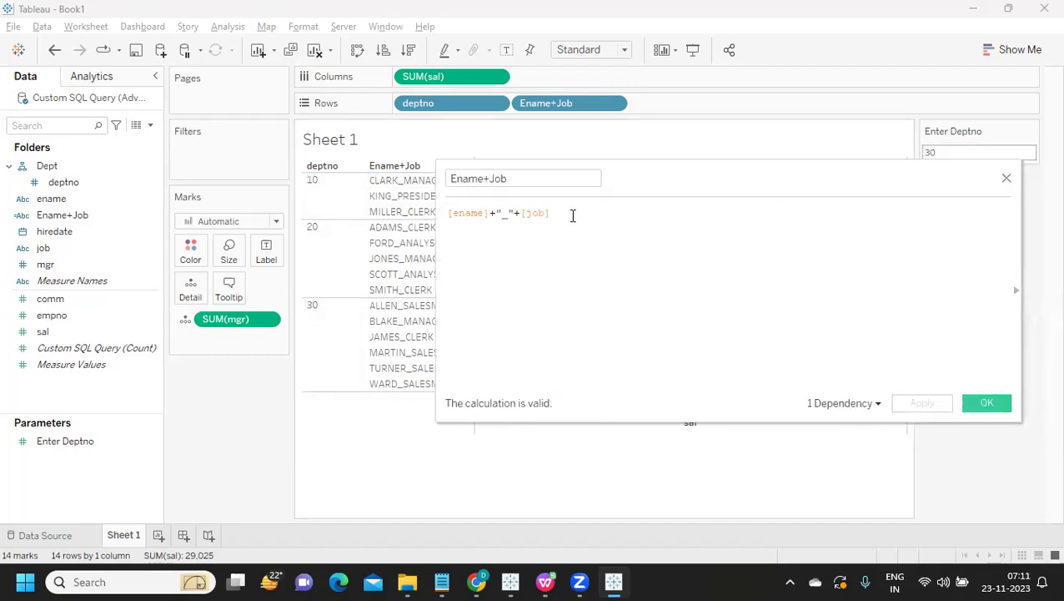
drag(572, 213, 440, 212)
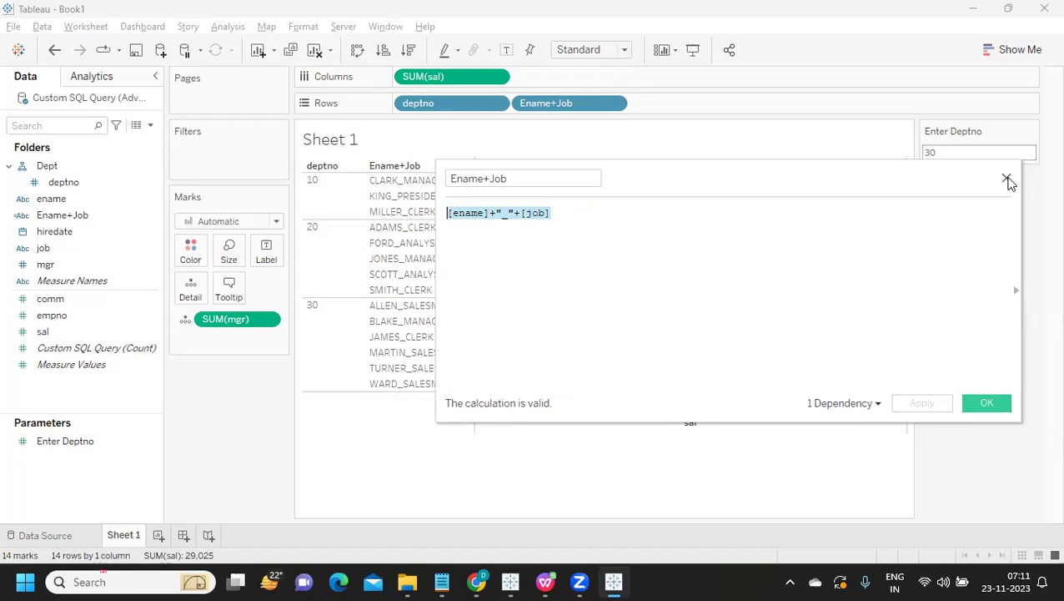
click(1006, 181)
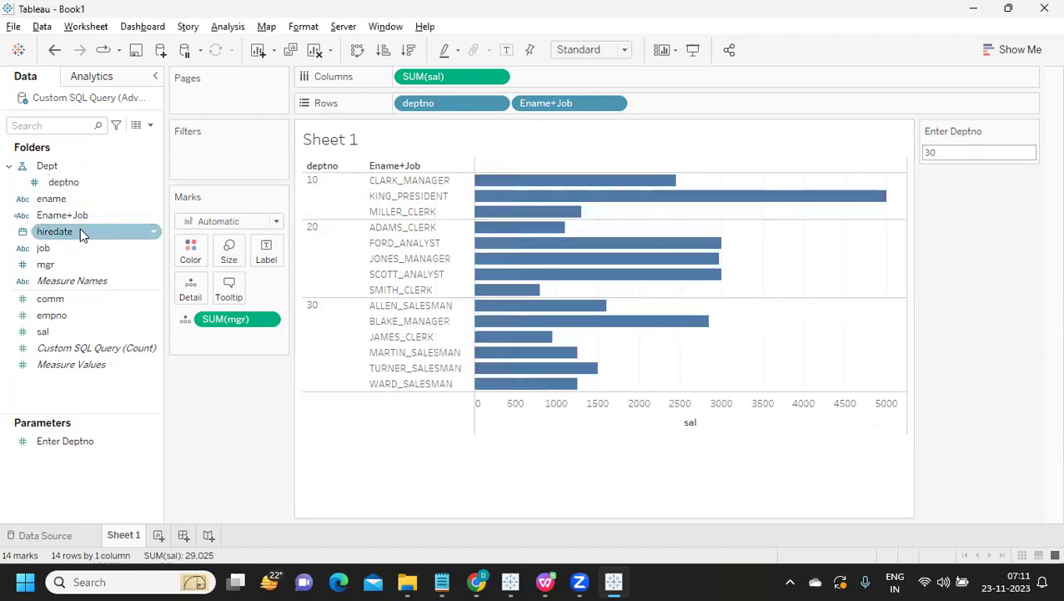
Create a combined field from the ename and job fields
click(72, 200)
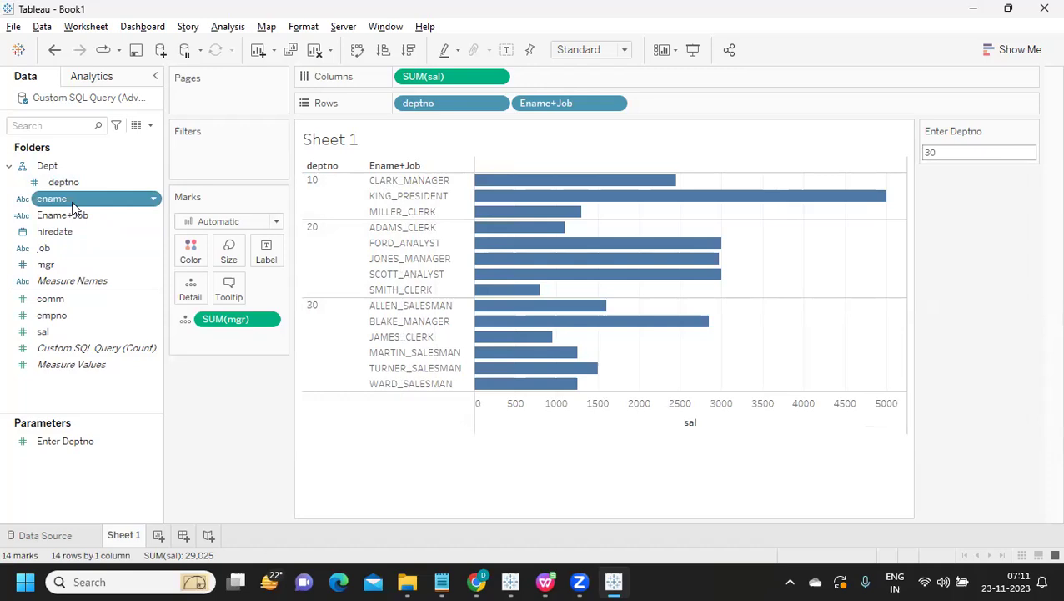
ctrl+click(61, 248)
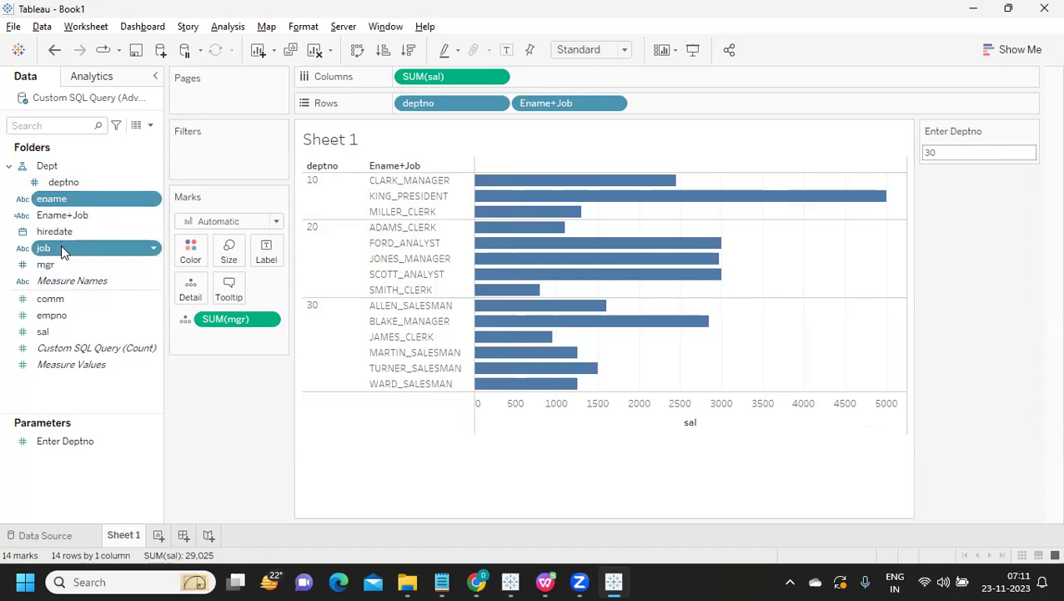
right_click(61, 248)
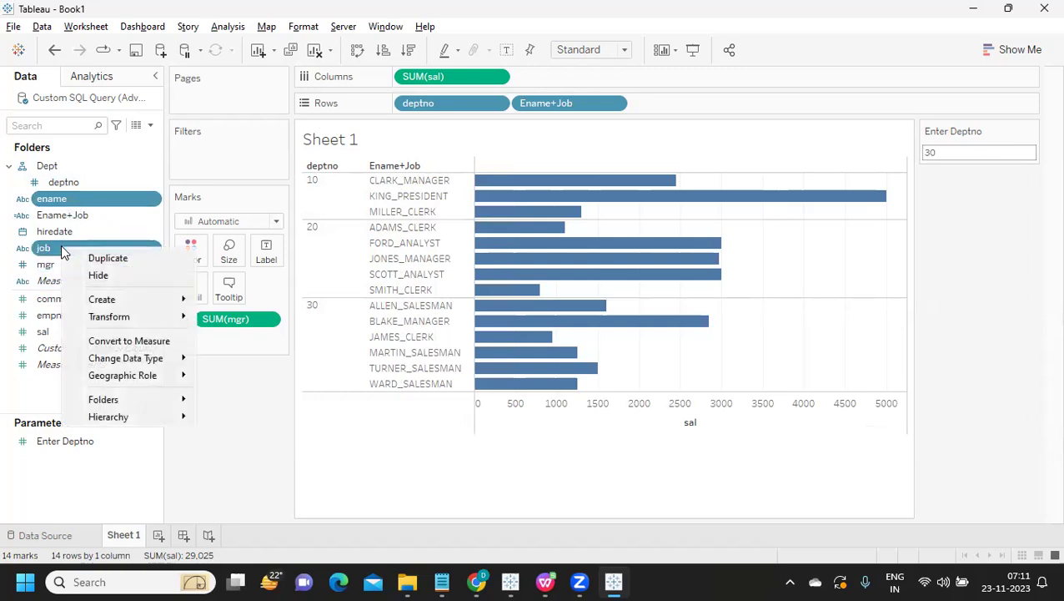
mouse_move(97, 306)
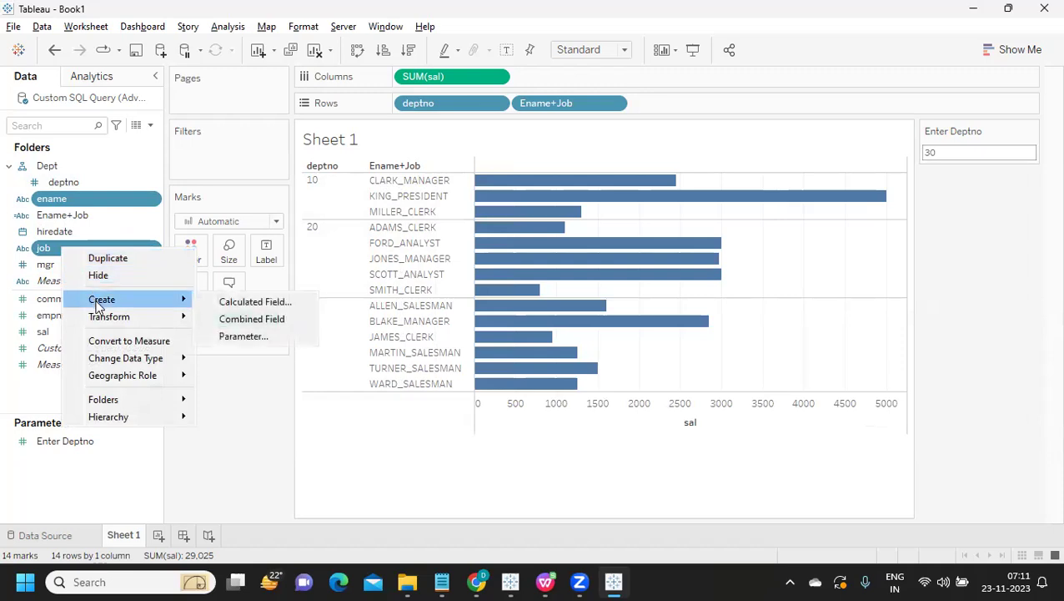
click(250, 320)
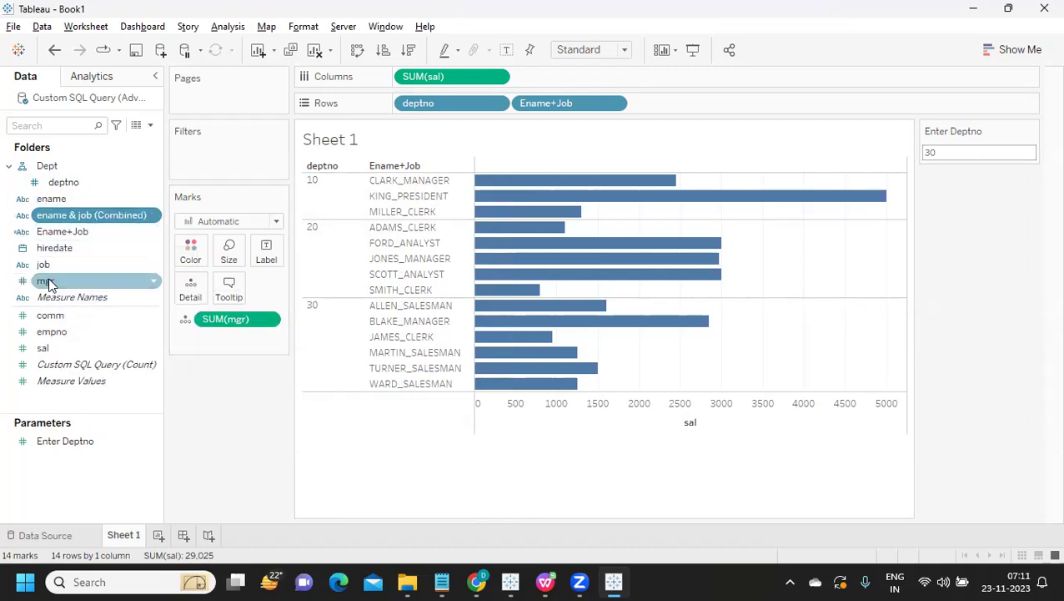
Review the member separator of the ename & job combined field, accept it, and place the field on Rows after Ename+Job
click(153, 219)
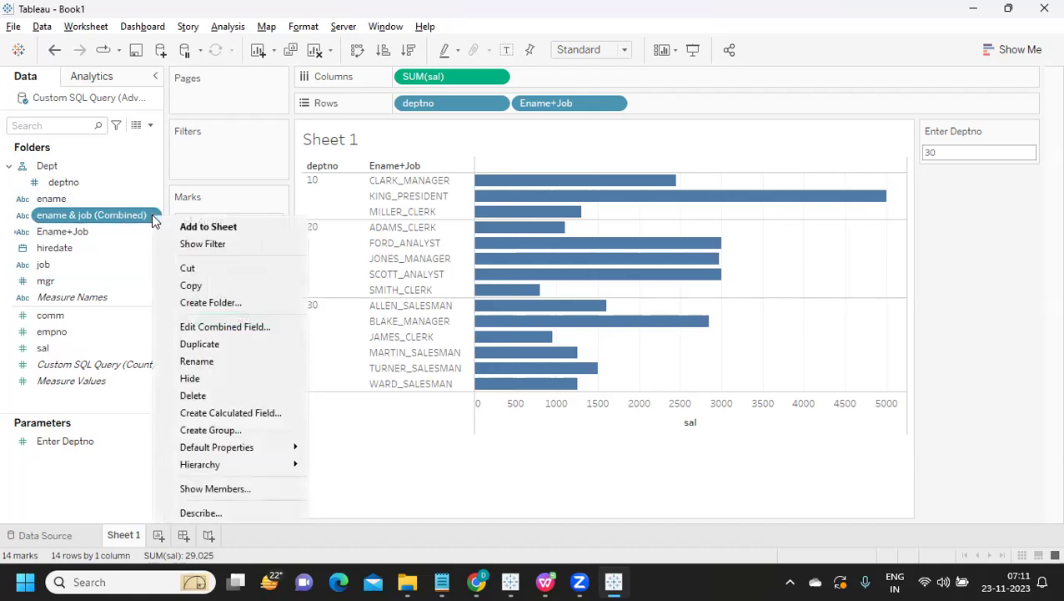
click(210, 327)
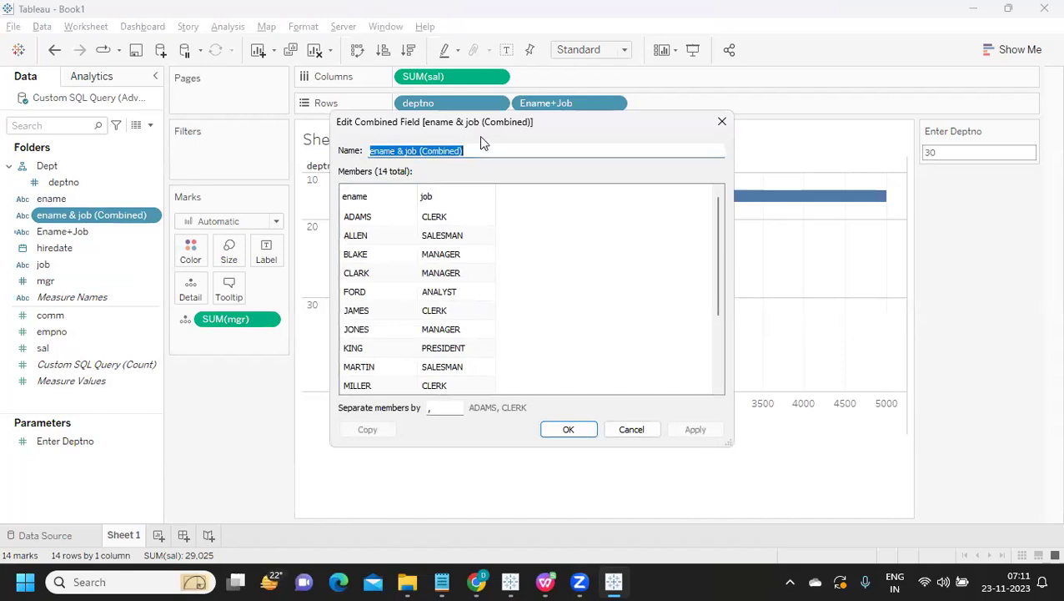
drag(516, 127, 628, 145)
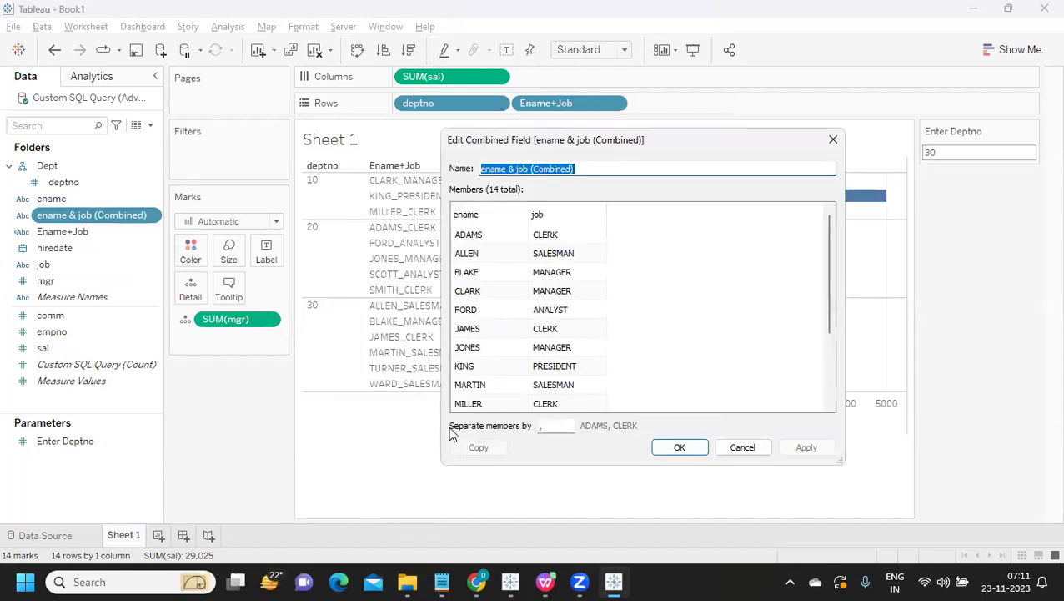
click(546, 427)
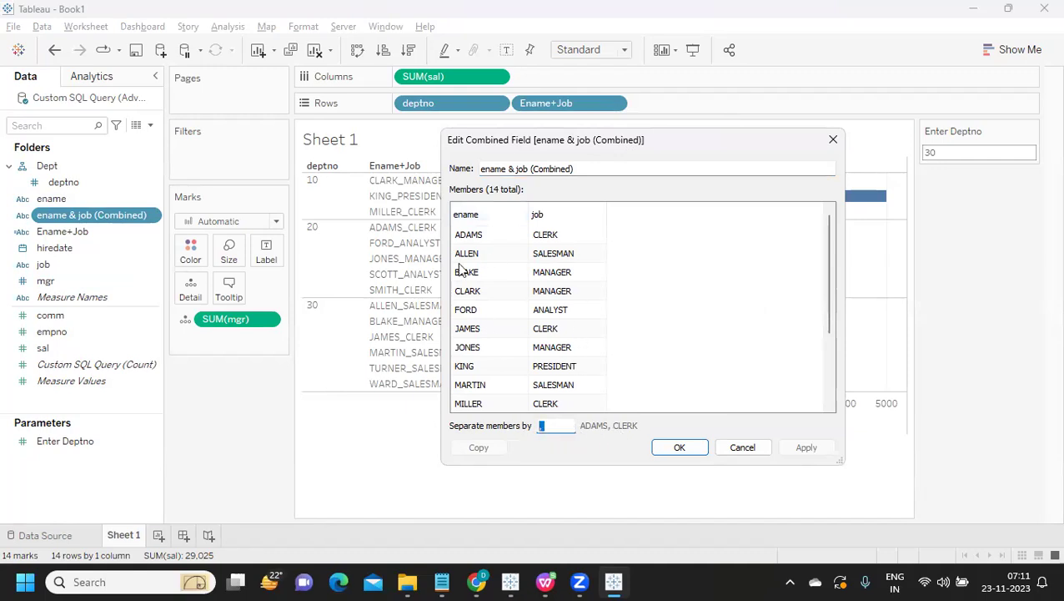
click(692, 450)
drag(71, 218, 644, 260)
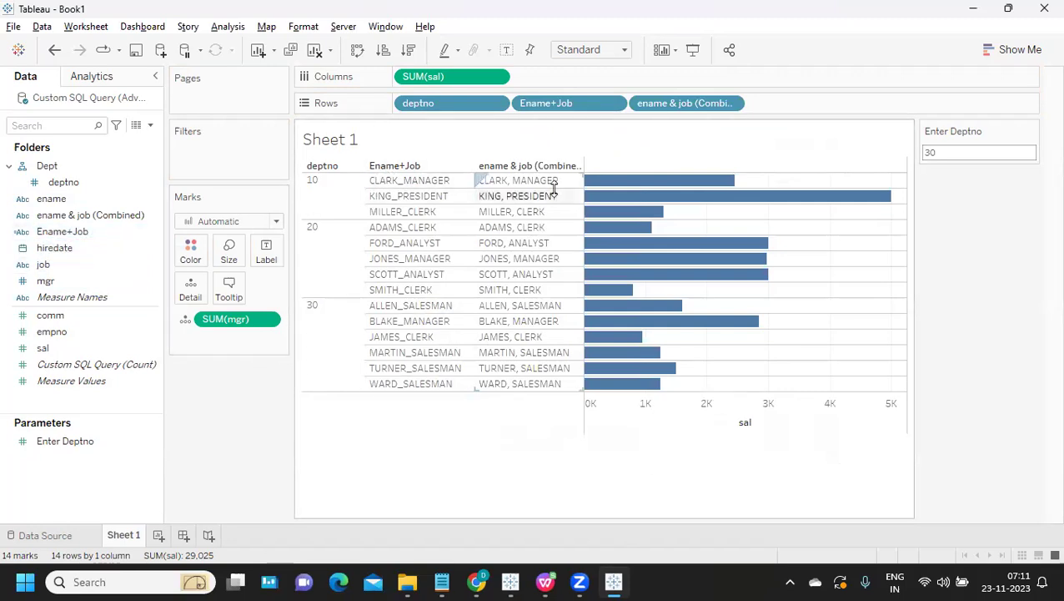
Switch to the Dashboard1 workbook to check the Creating View with Multip Sources sheet, and return to Book1
mouse_move(613, 581)
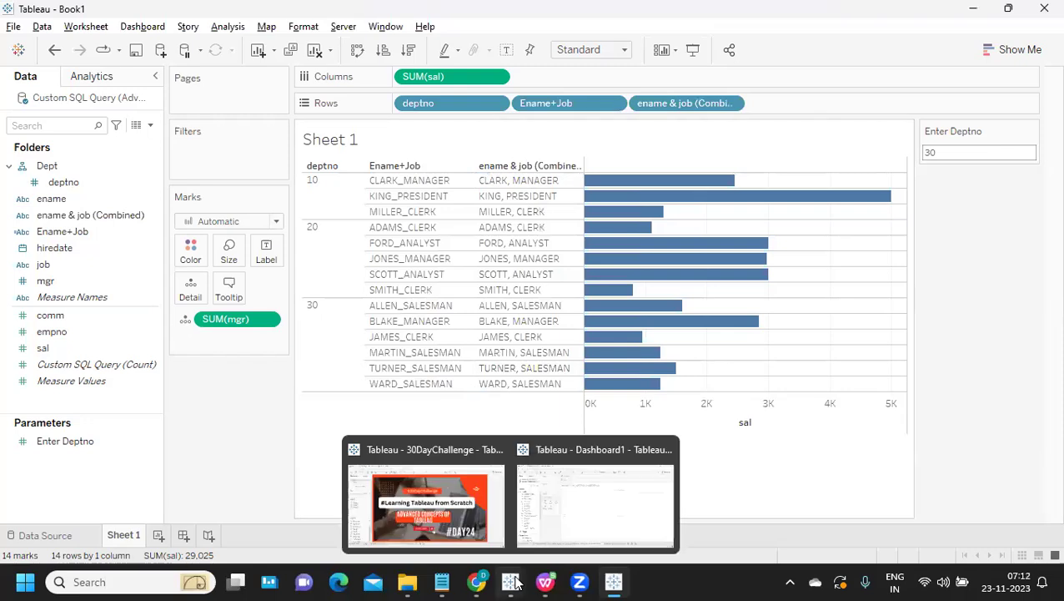
click(556, 489)
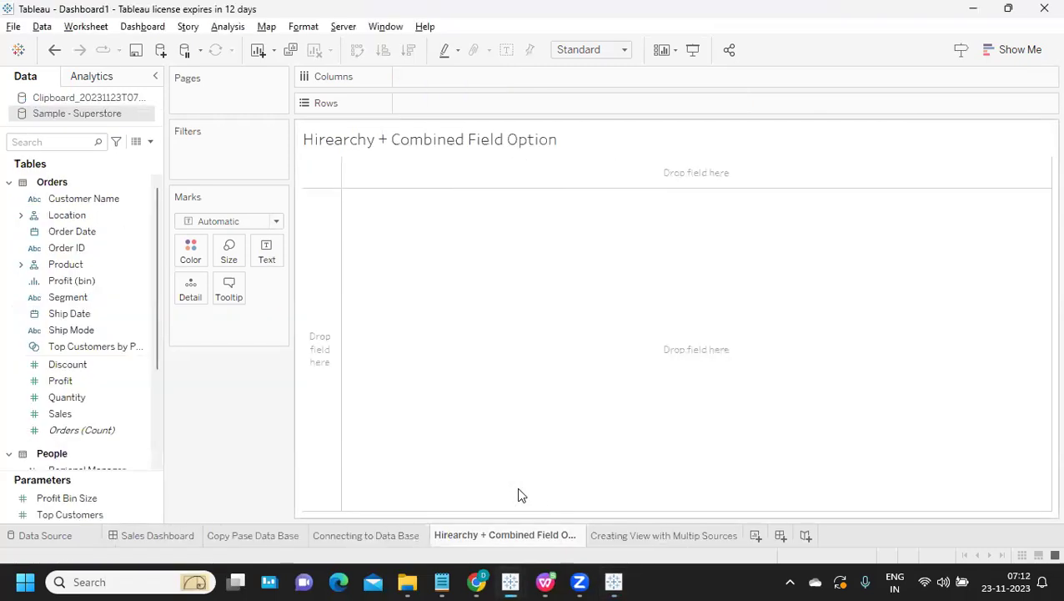
click(634, 536)
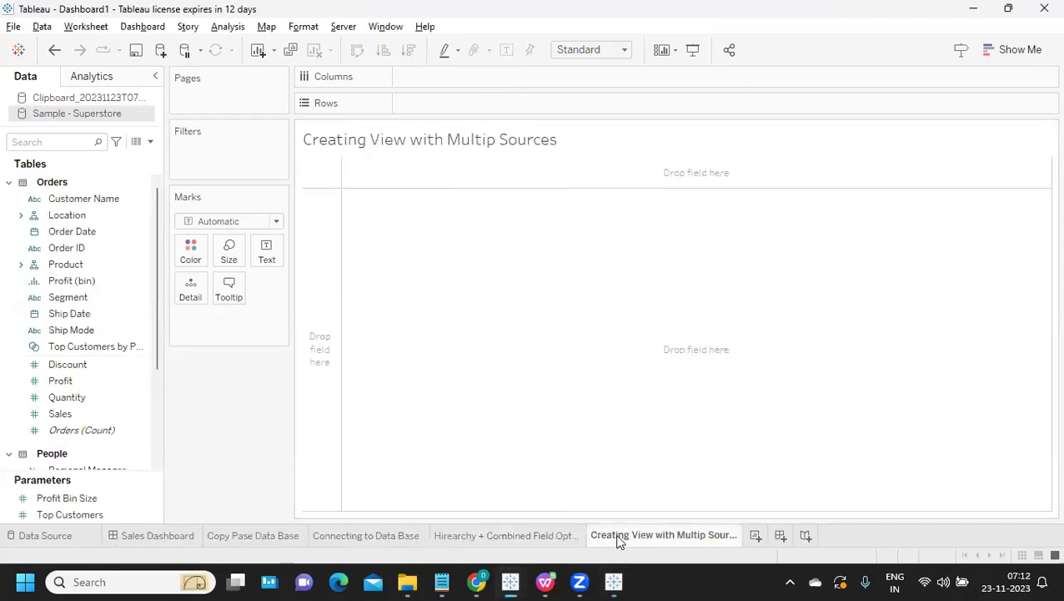
mouse_move(613, 581)
click(603, 485)
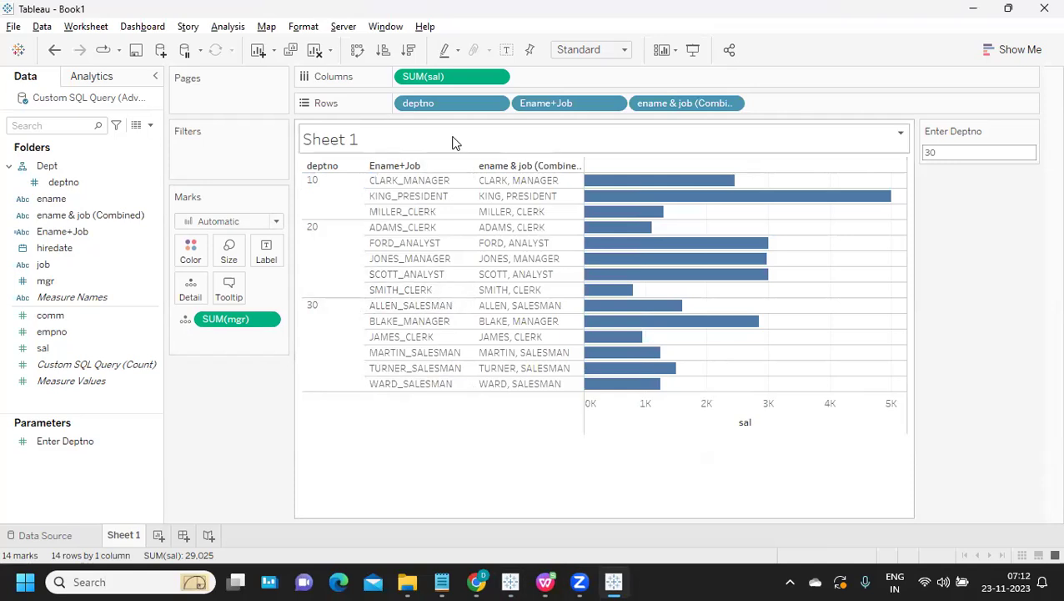
Remove Ename+Job and the ename & job combined field from Rows and place ename after deptno
drag(546, 103, 607, 456)
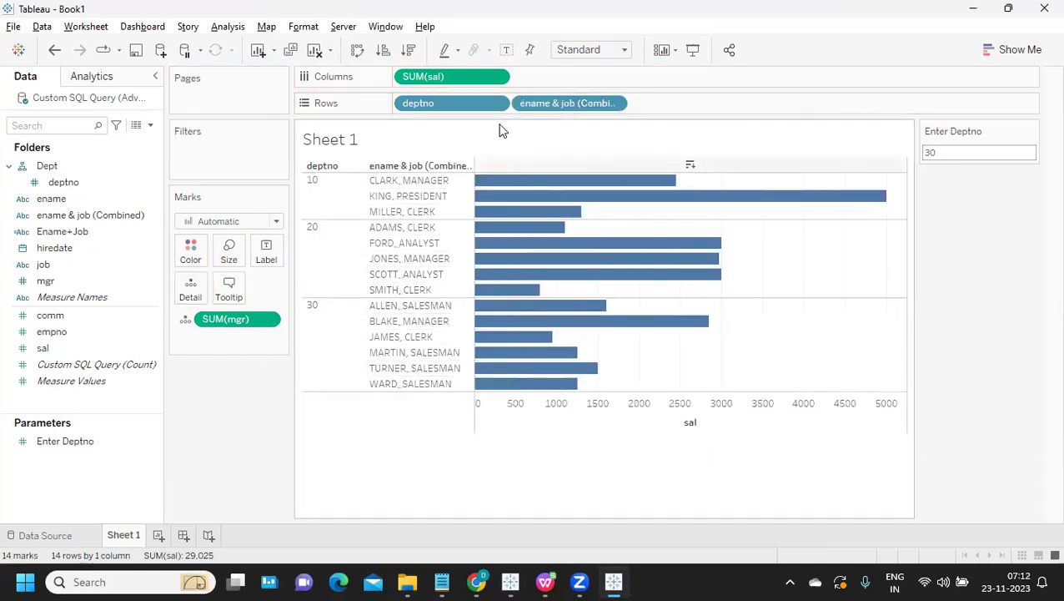
drag(534, 103, 514, 469)
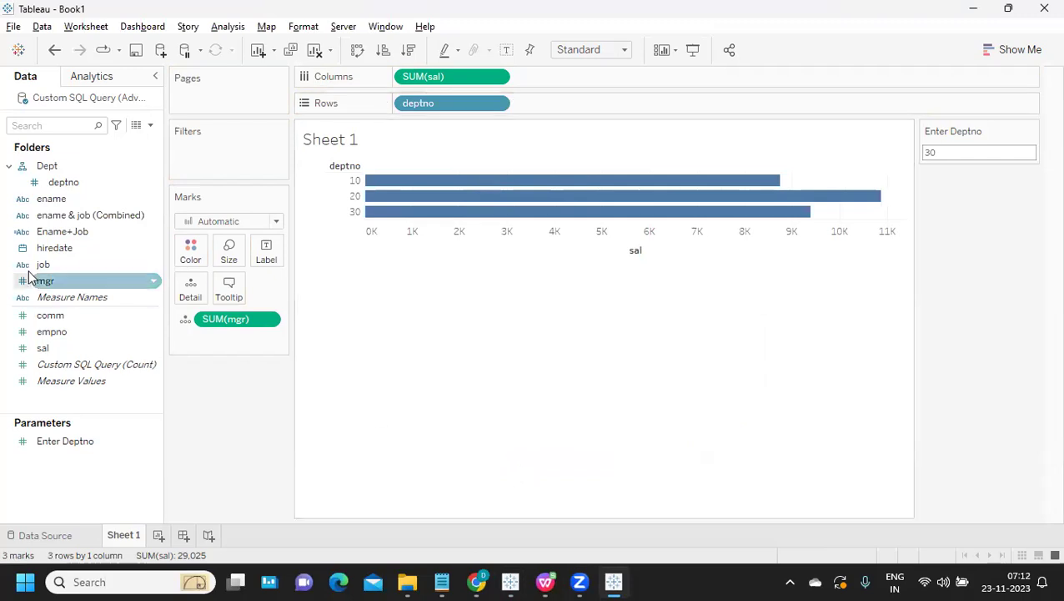
drag(45, 199, 604, 105)
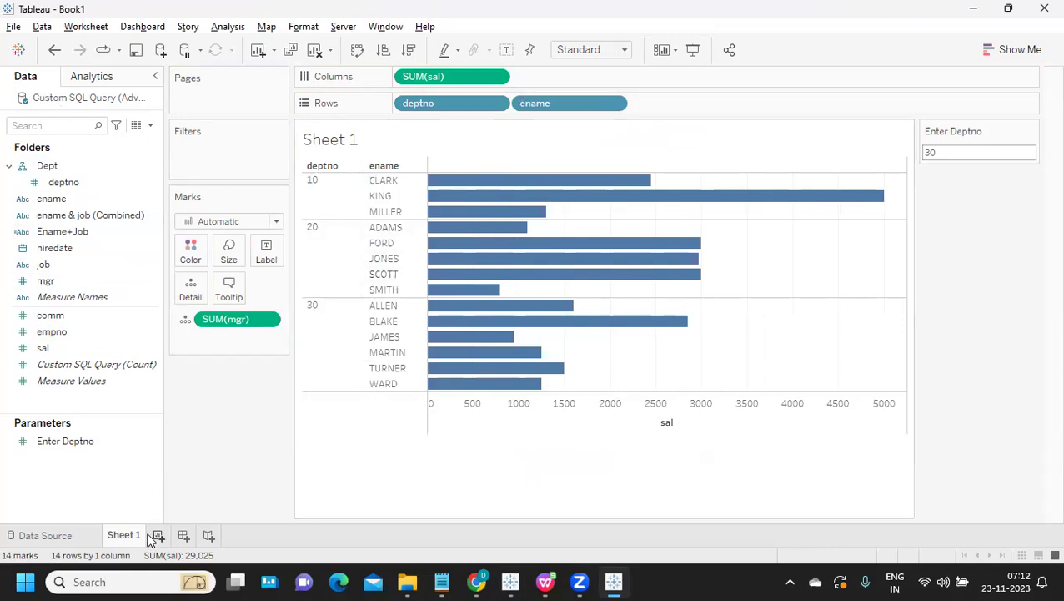
Rename Sheet 1 as Emp sales
double_click(122, 537)
text(Empno)
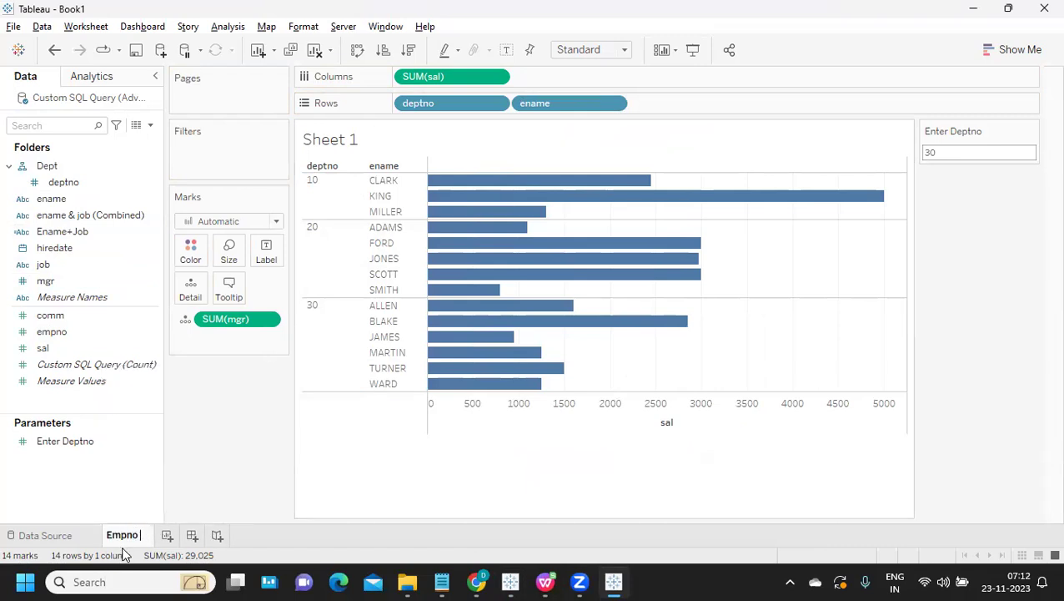
key(Return)
text(sales)
key(Return)
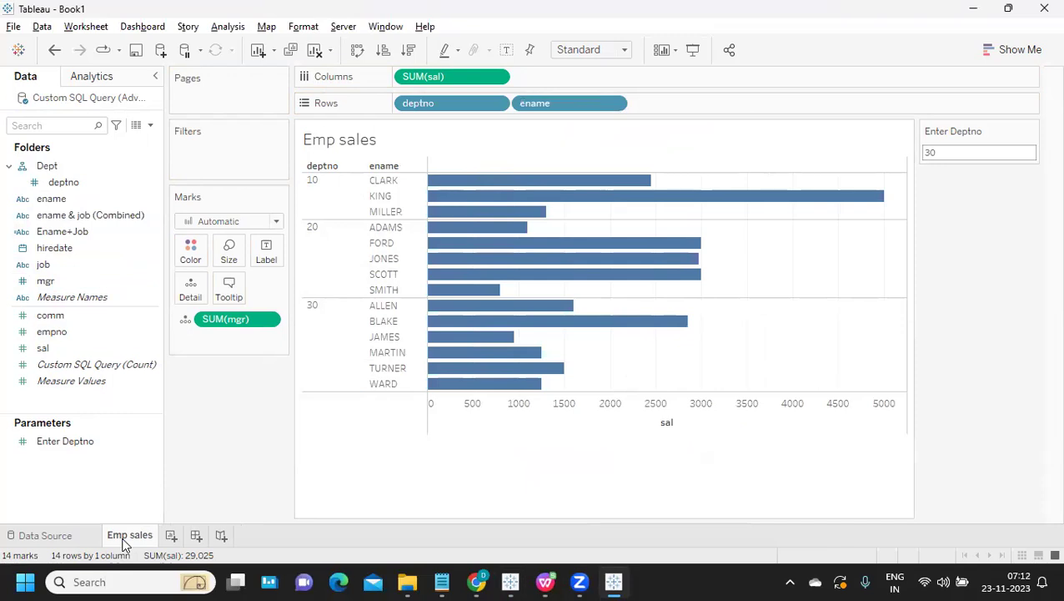
Add a new worksheet and connect the workbook to the saved Sample - Superstore data source
click(171, 534)
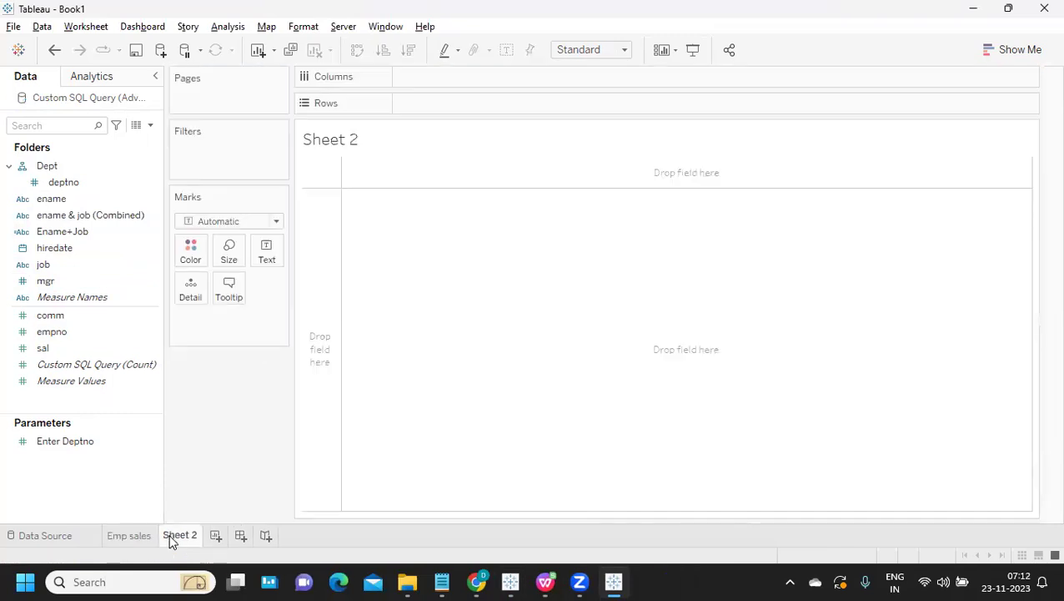
click(161, 49)
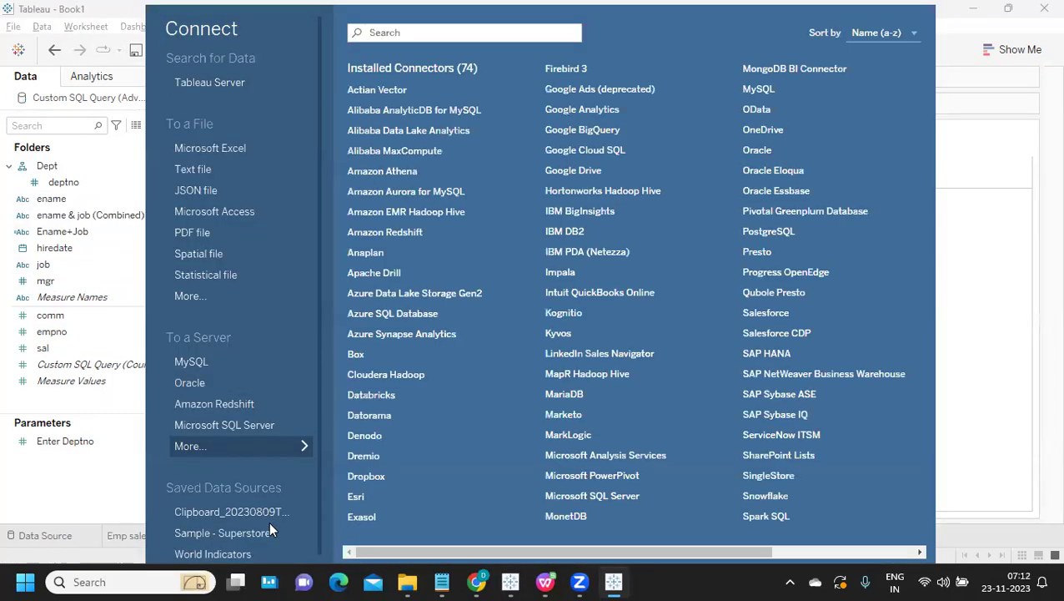
key(Escape)
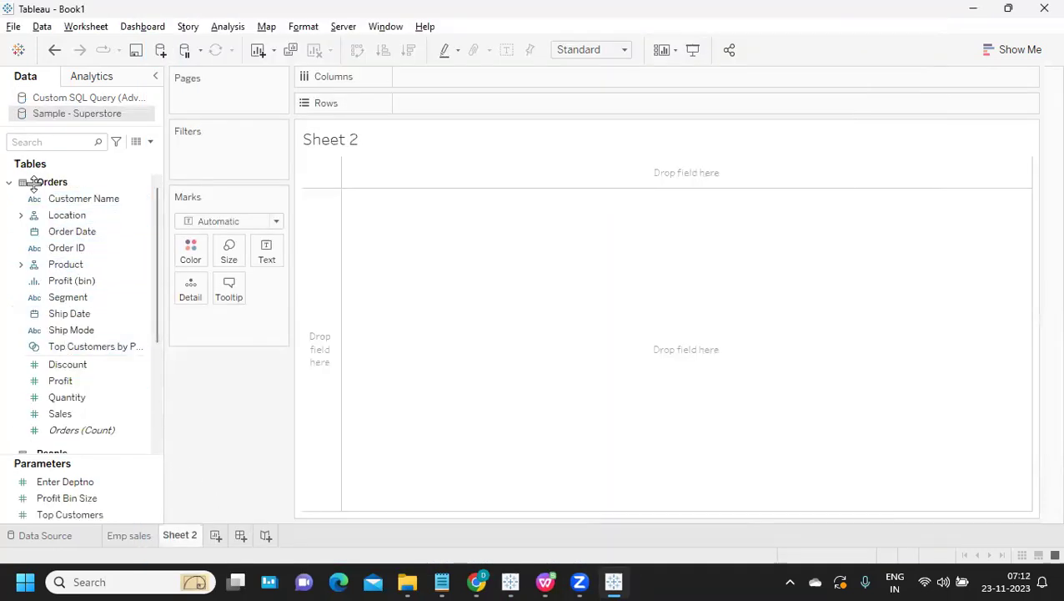
Build a sales view on Sheet 2 with the year of Order Date and Region on Rows and Sales on Columns
drag(73, 231, 415, 95)
click(46, 141)
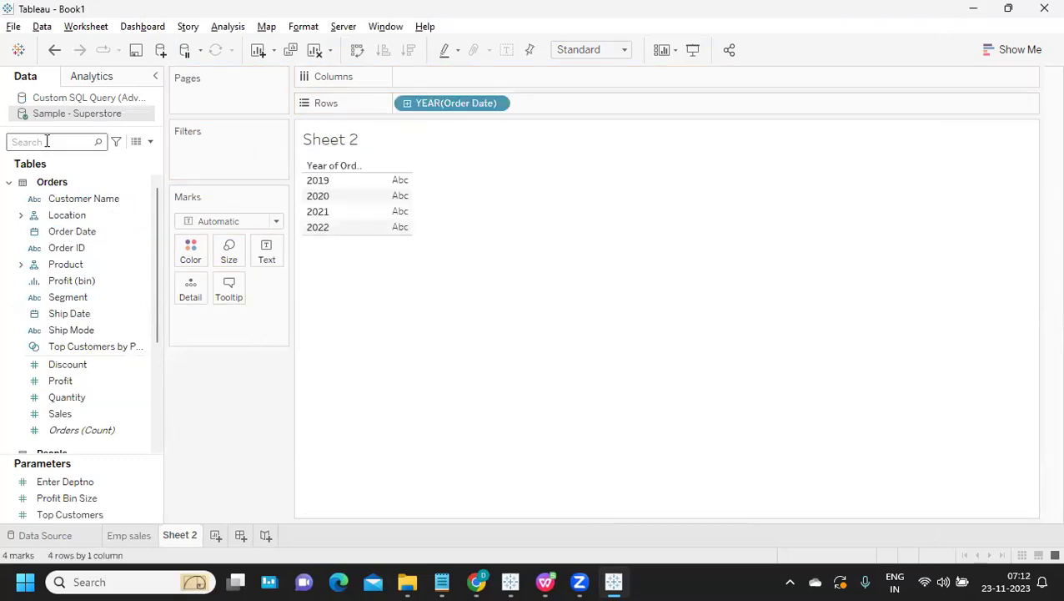
text(re)
drag(68, 234, 554, 102)
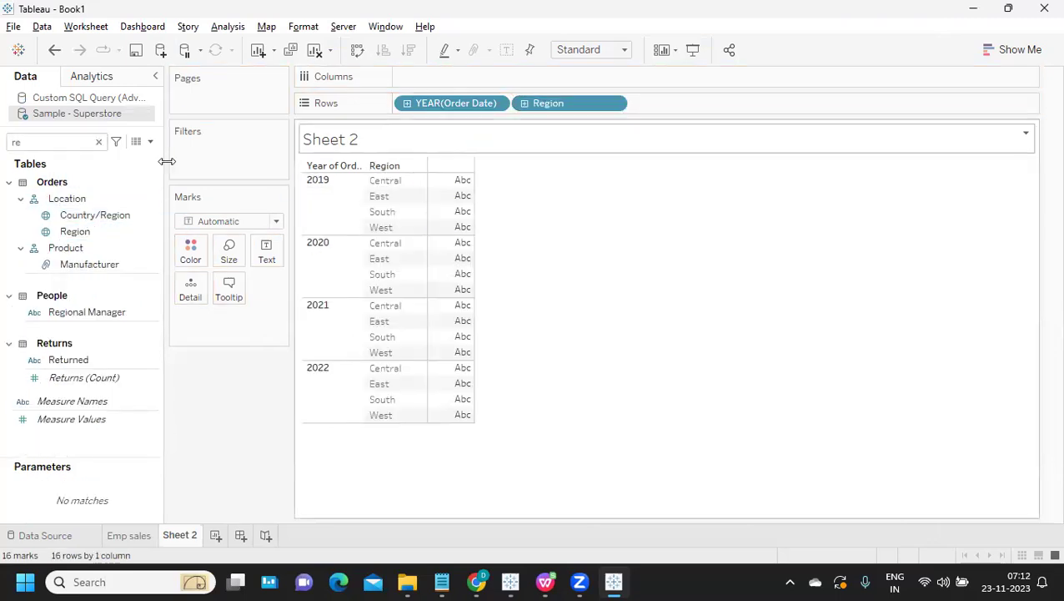
double_click(49, 141)
text(sa)
drag(55, 211, 423, 83)
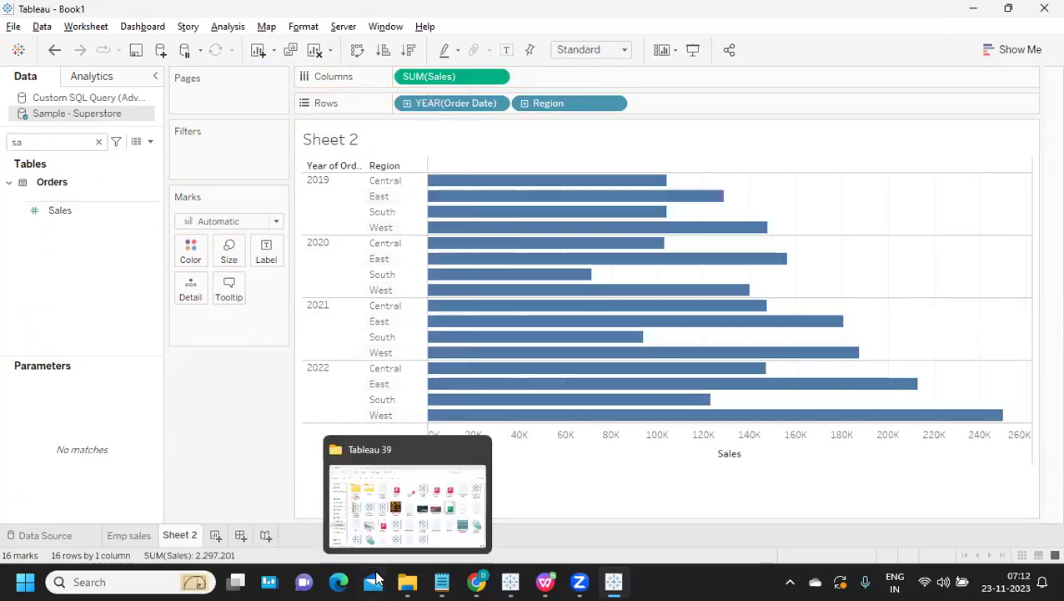
Rename Sheet 2 as Region Wise
double_click(180, 536)
text(Region Wise)
key(Return)
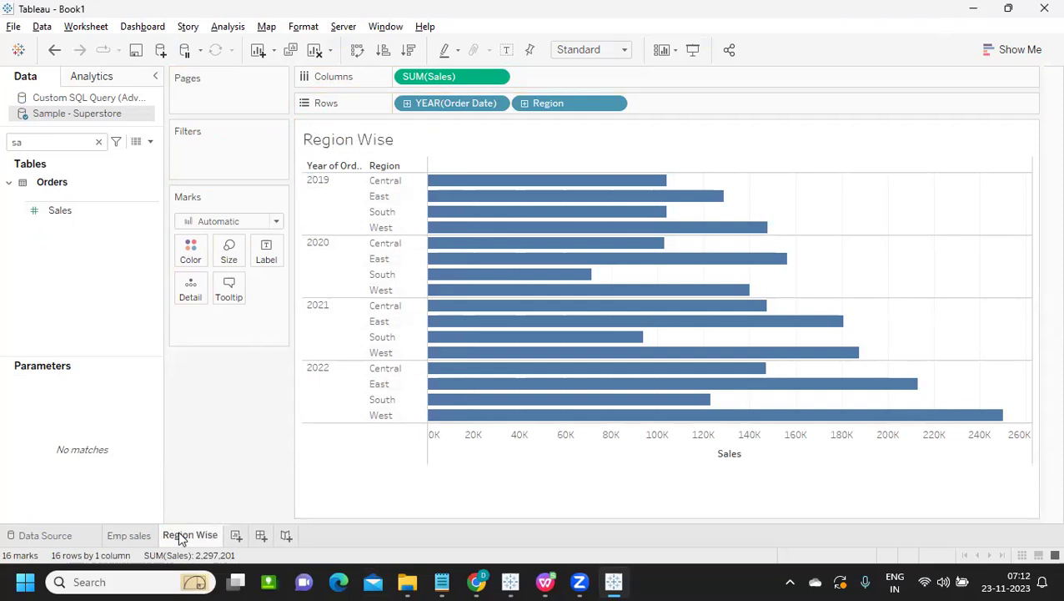
Add a new worksheet using the Custom SQL Query source, with sal on Rows and deptno on Columns
click(124, 534)
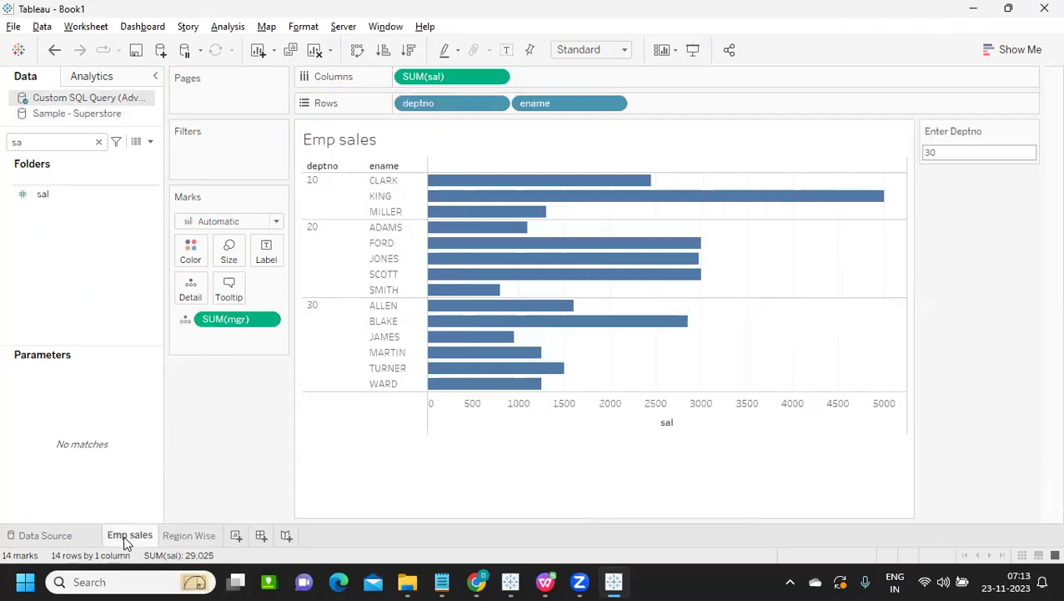
click(234, 536)
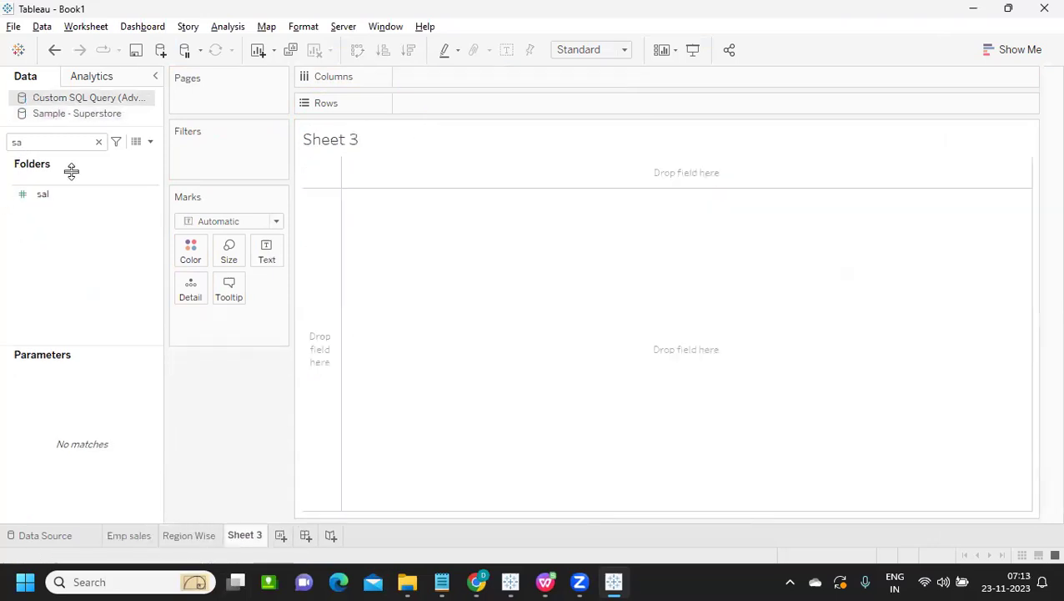
click(98, 142)
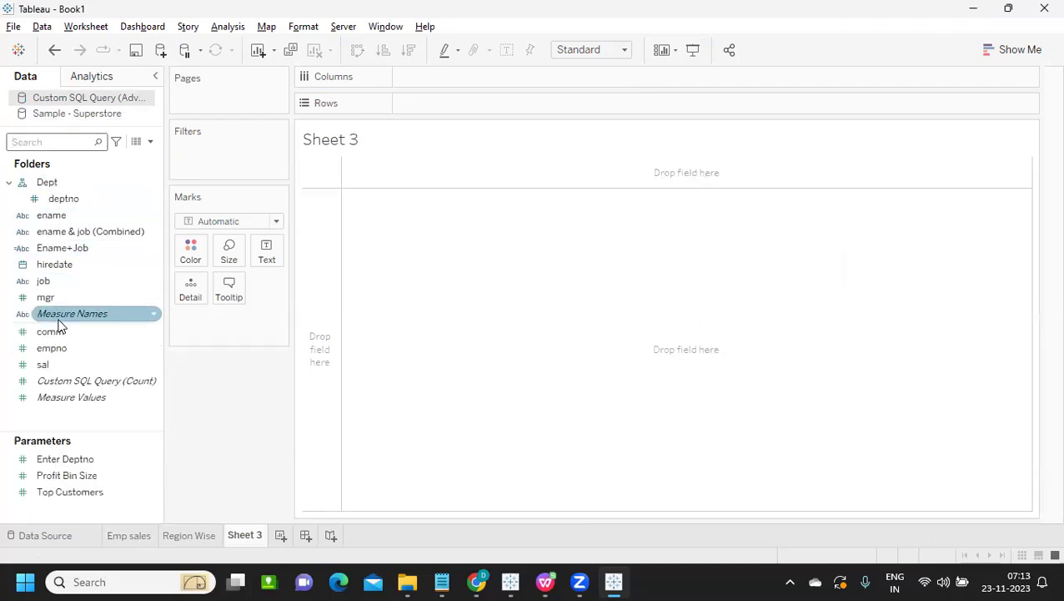
drag(55, 364, 464, 101)
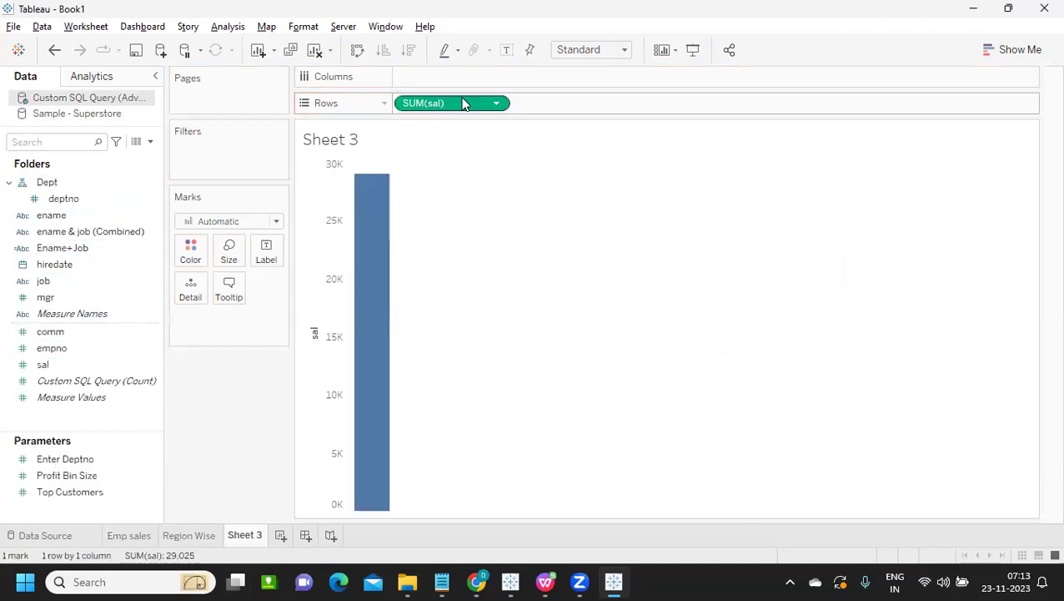
drag(75, 199, 427, 79)
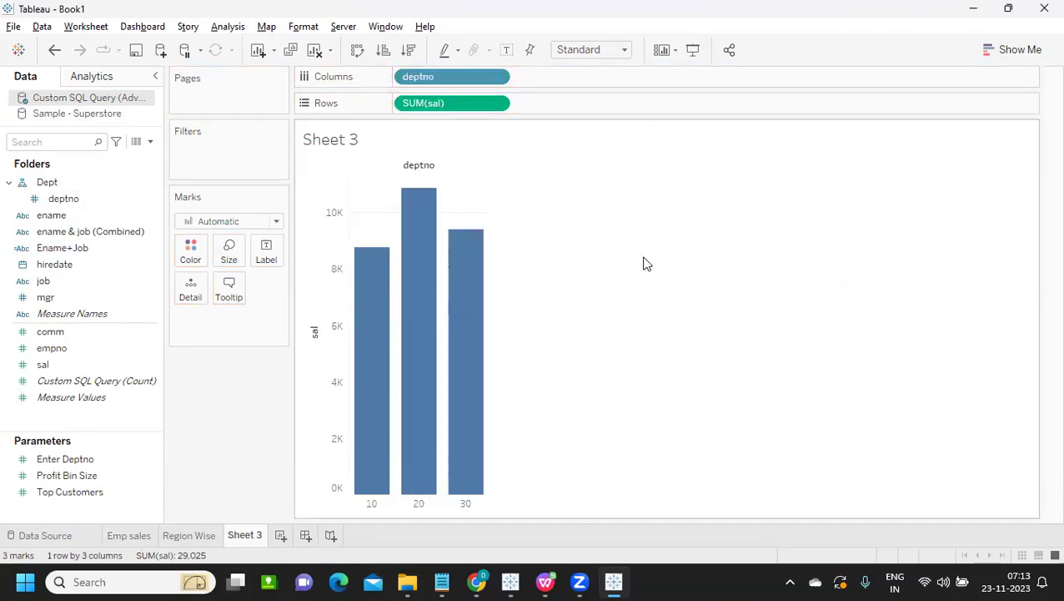
Convert the Sheet 3 bar chart to a text table with deptno on Columns, fitted to the entire view
click(992, 66)
click(934, 94)
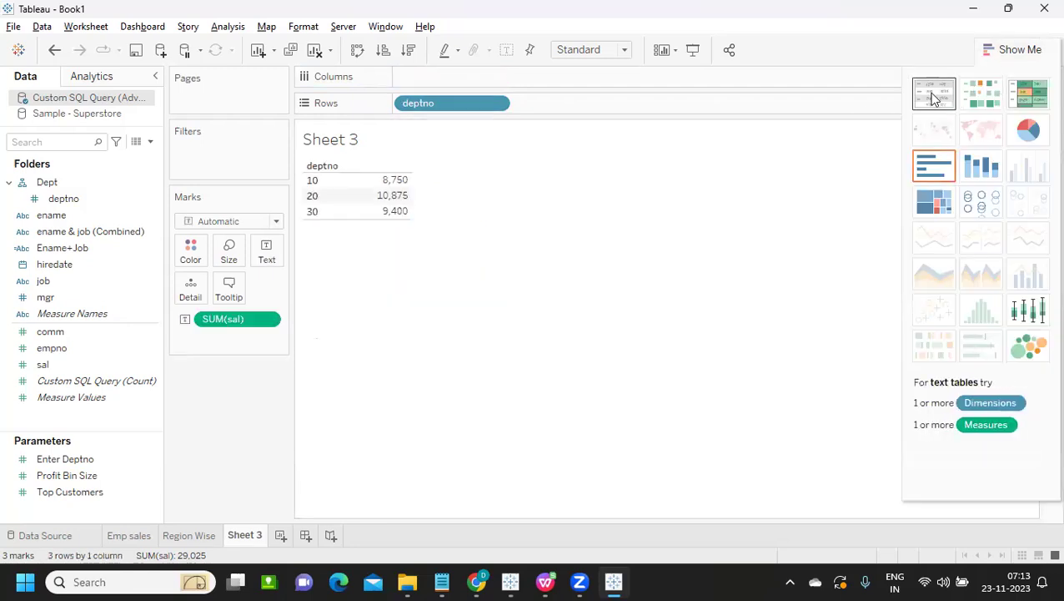
drag(430, 100, 455, 77)
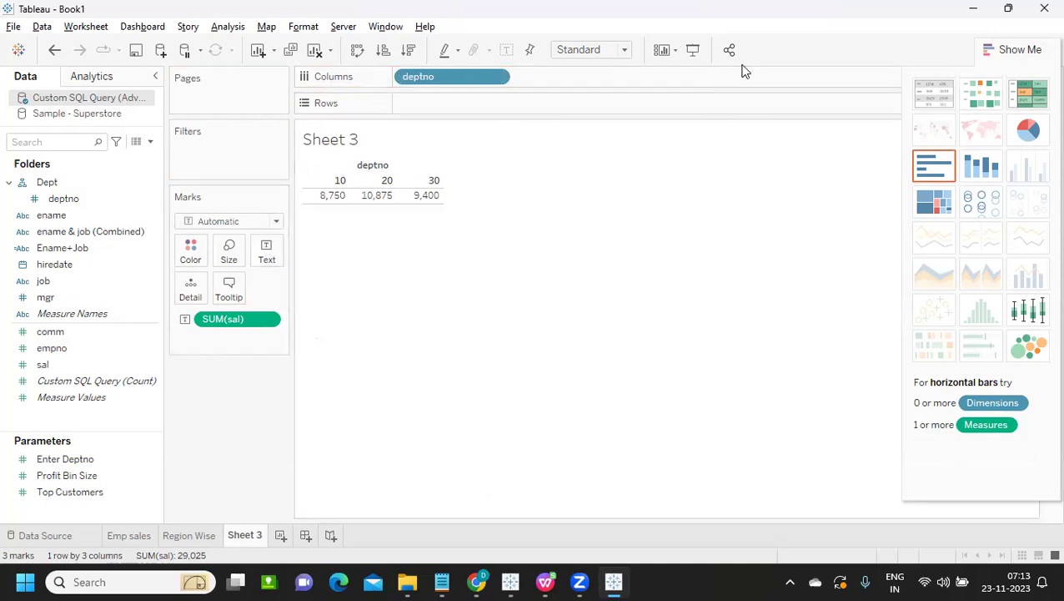
click(608, 51)
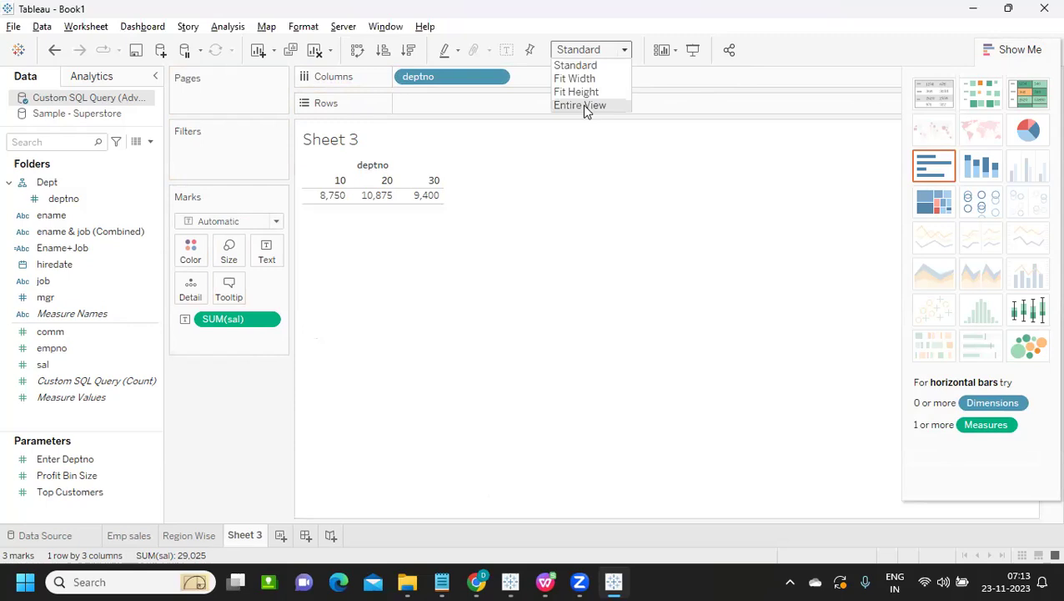
click(582, 105)
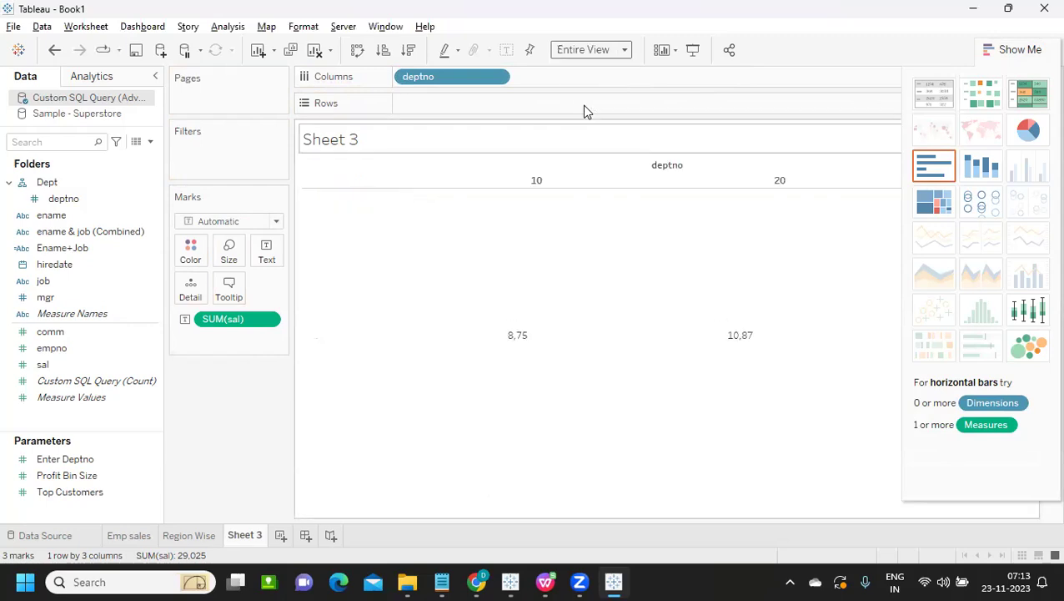
Set the horizontal alignment of the sal text marks to Center
click(266, 252)
click(372, 308)
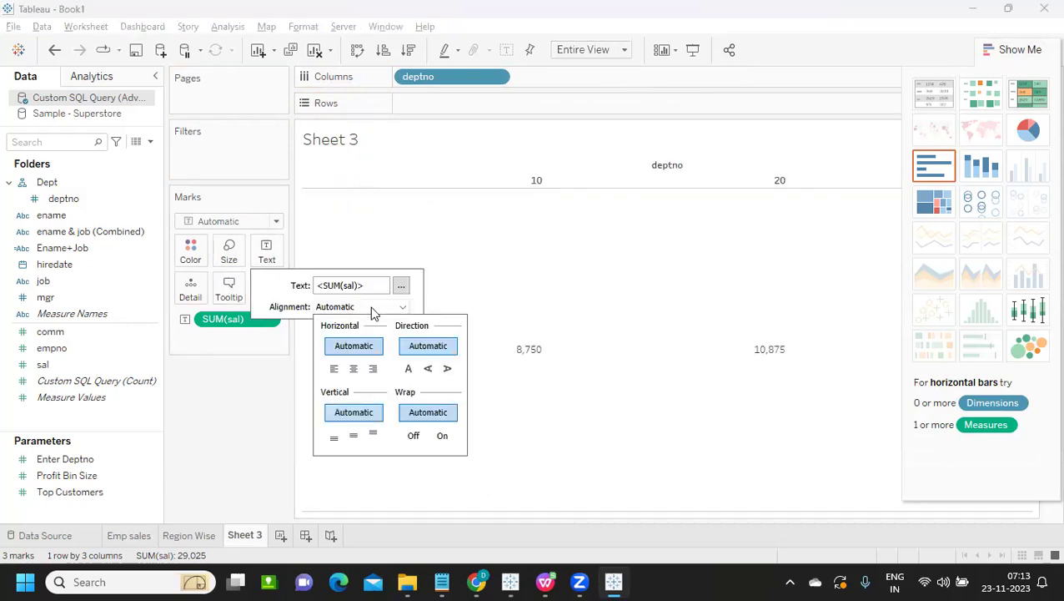
click(351, 371)
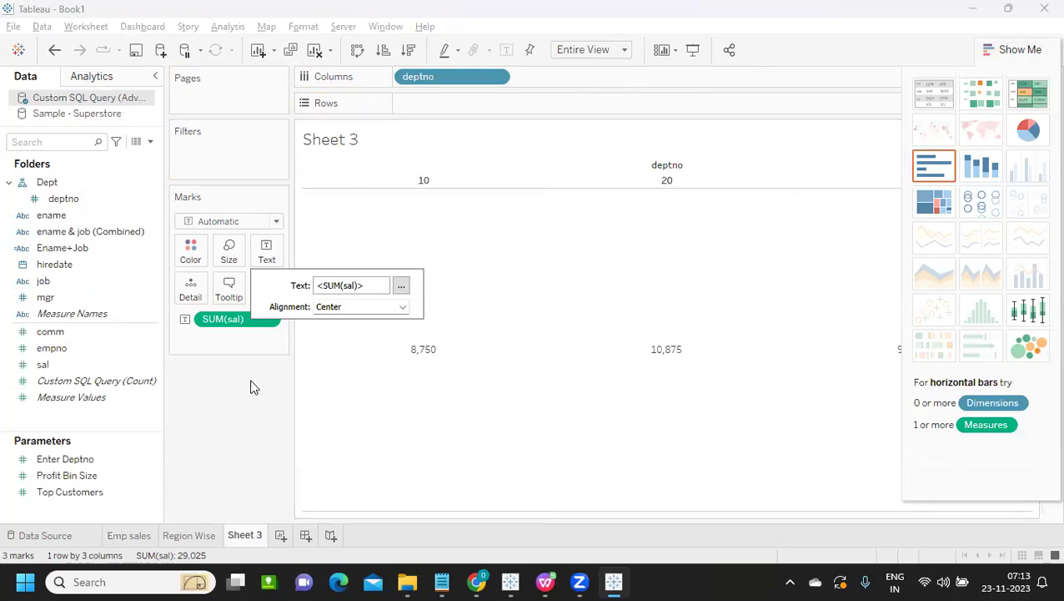
Format the SUM(sal) label as bold at font size 26 and apply the change
click(266, 254)
click(266, 253)
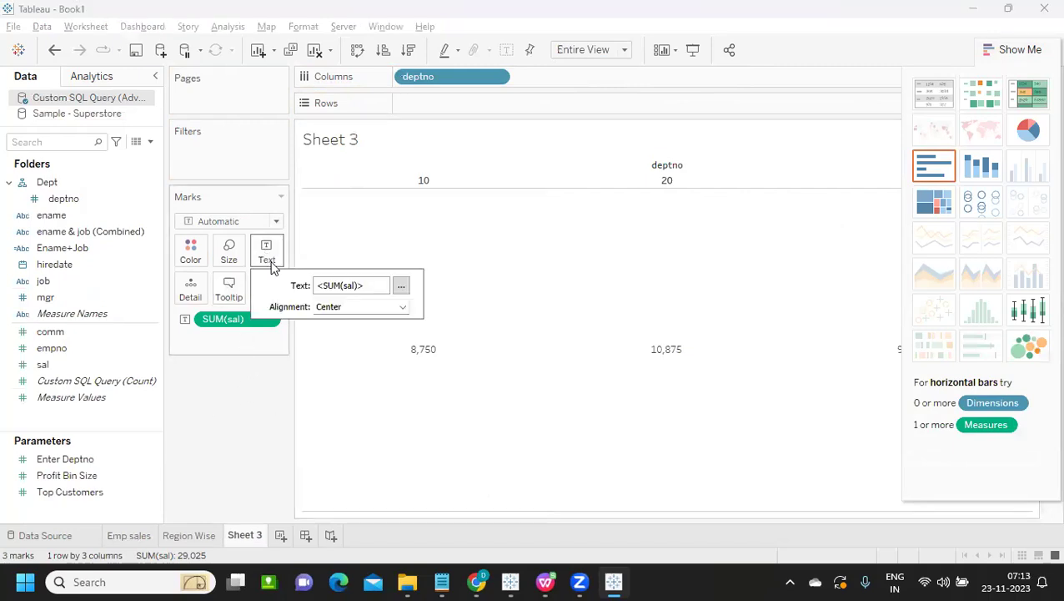
click(401, 285)
drag(801, 334, 719, 328)
click(719, 306)
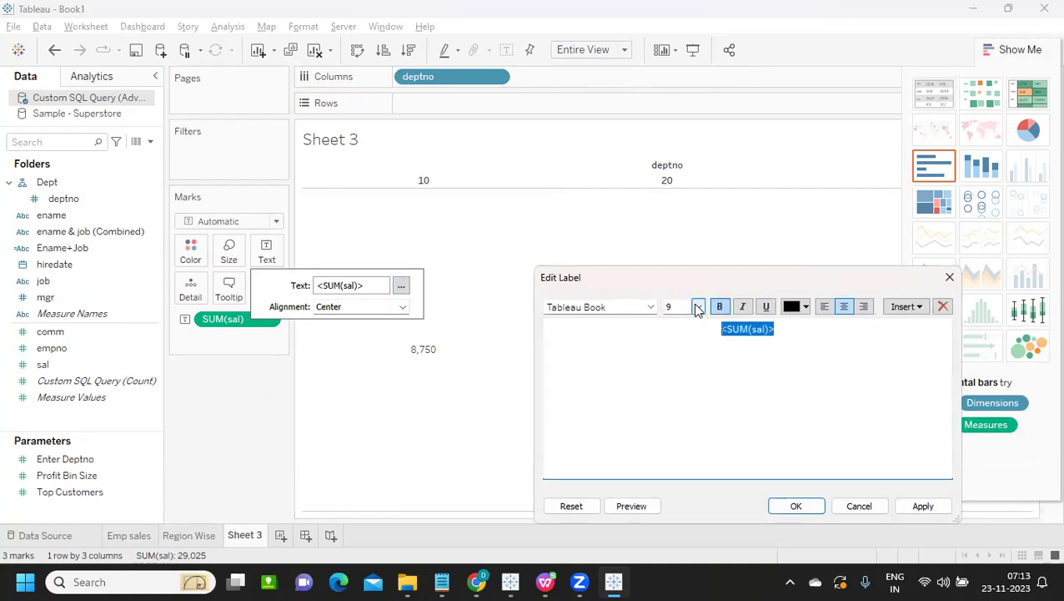
click(698, 307)
click(685, 442)
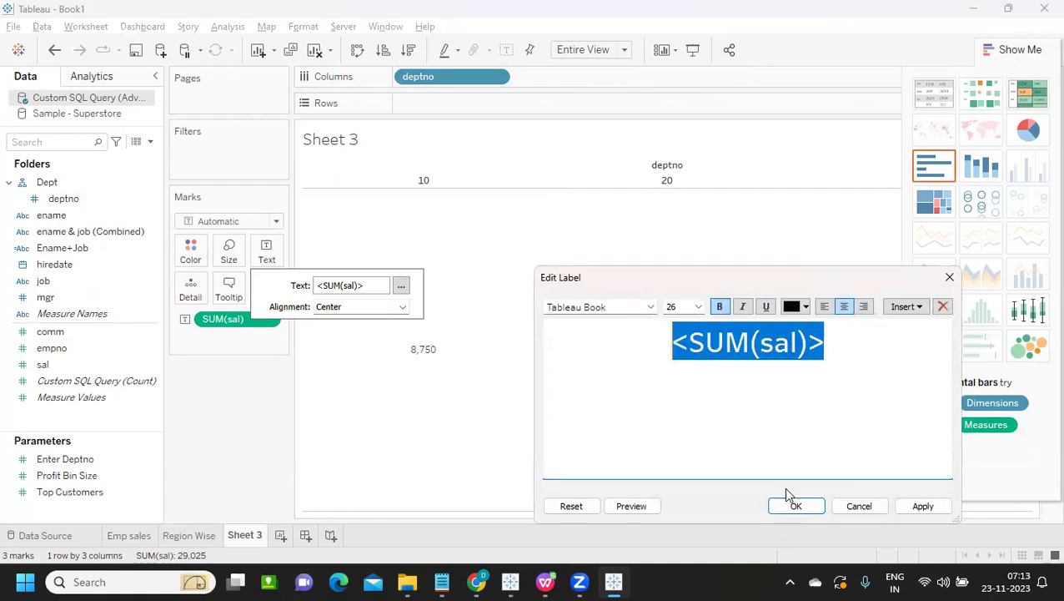
click(921, 505)
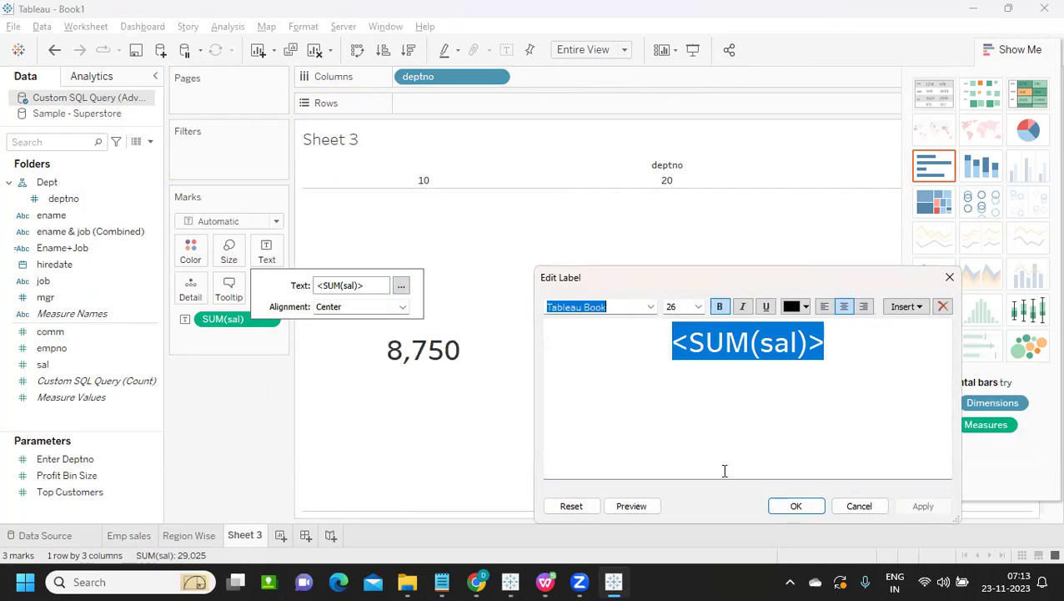
click(792, 504)
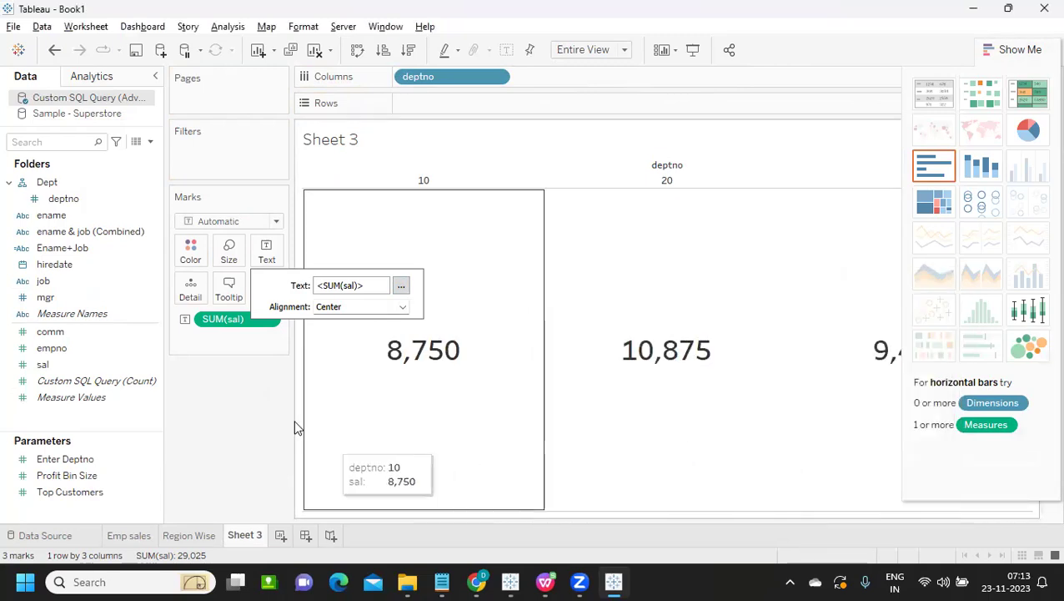
click(244, 374)
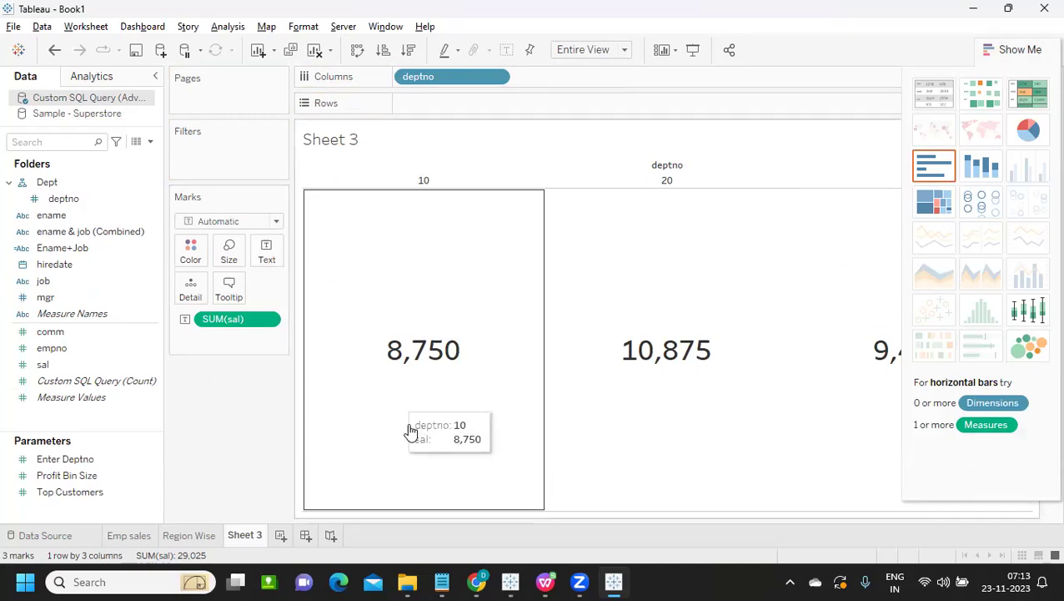
Add deptno to the text marks and put the prefix "Deptno" before the deptno field in the label
drag(71, 198, 266, 263)
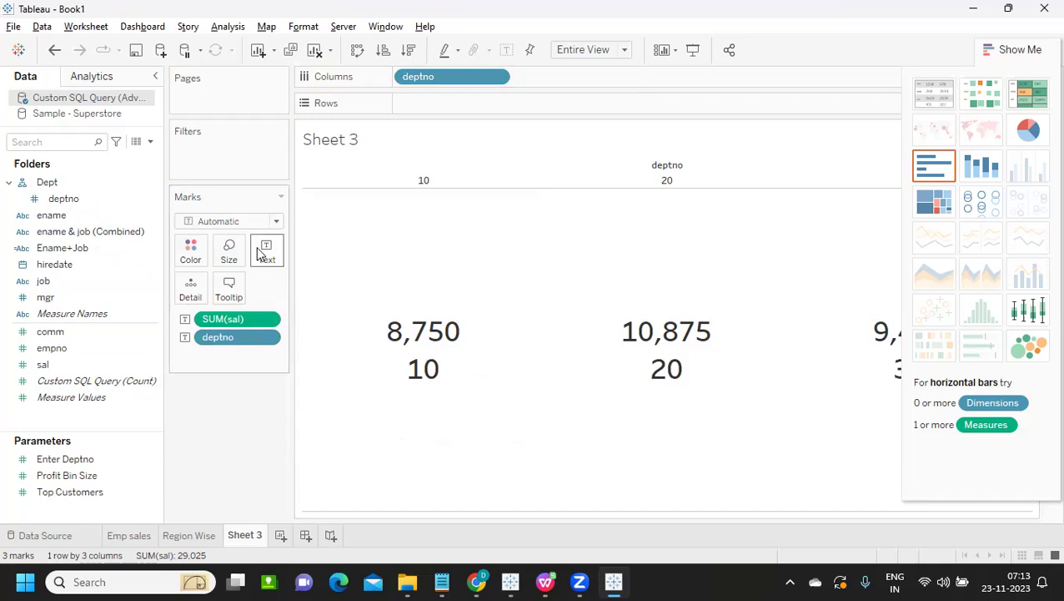
click(266, 250)
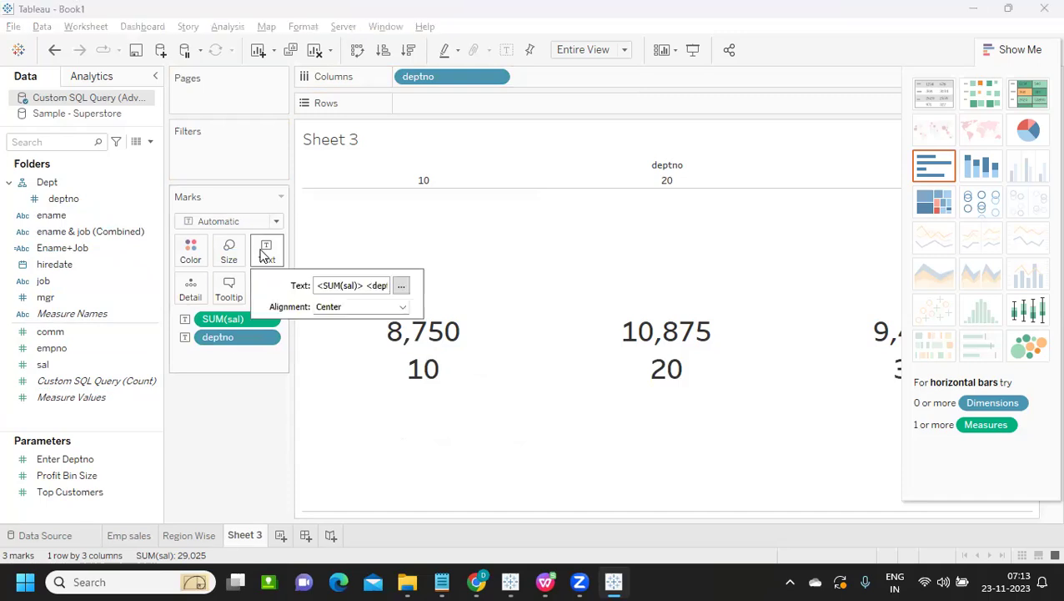
click(400, 285)
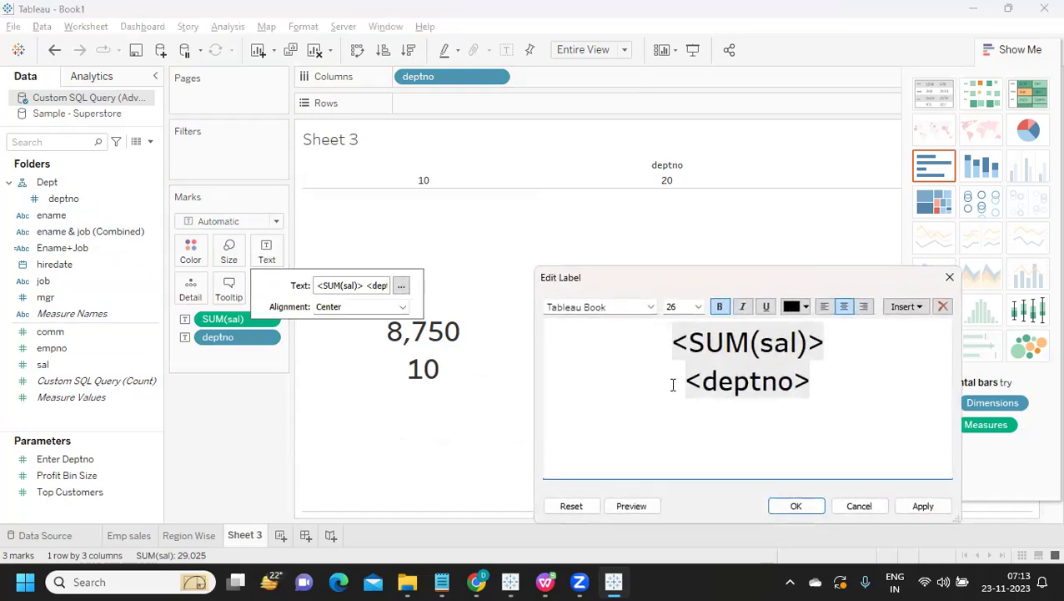
text(Deptno)
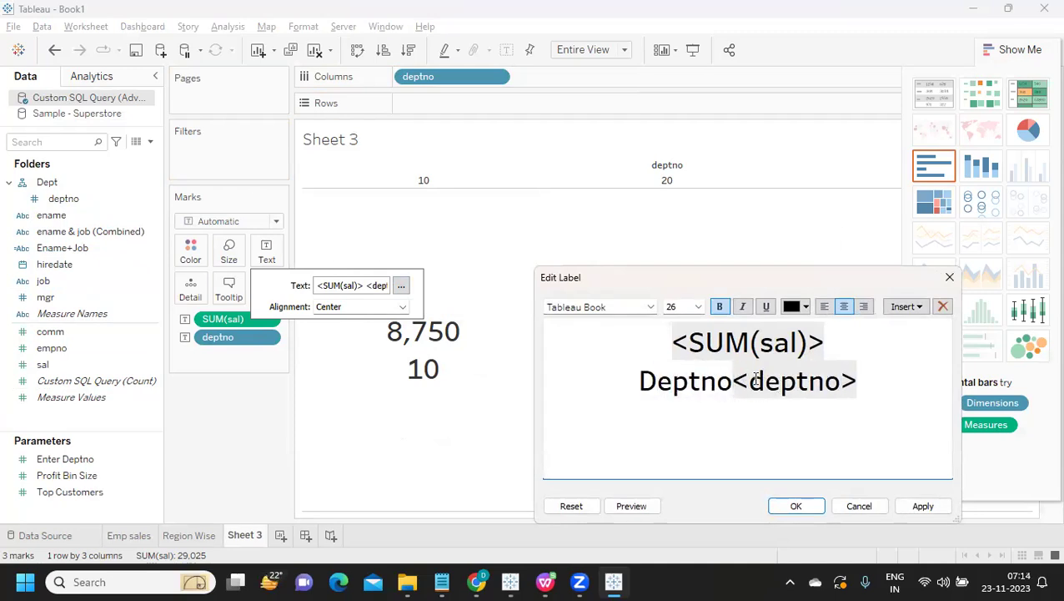
Set the font size of the label's Deptno line to 14 and apply it
drag(864, 377, 629, 381)
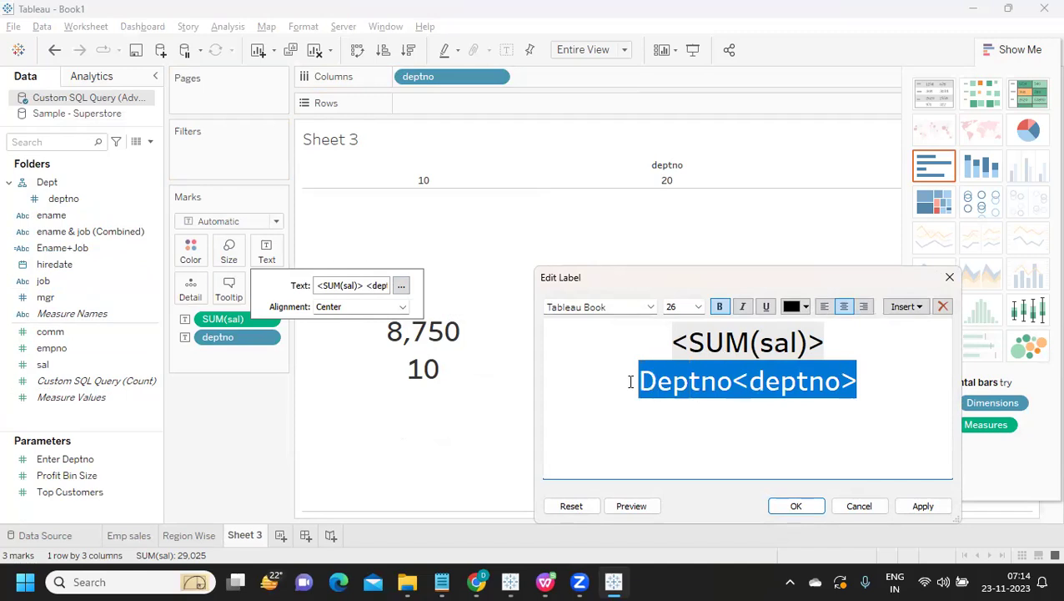
click(699, 307)
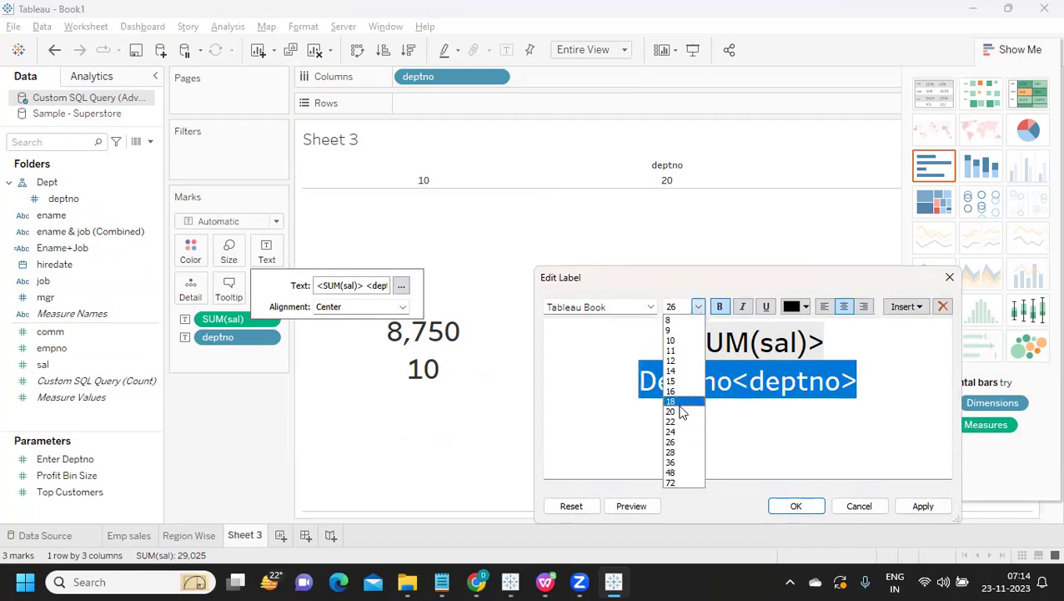
click(687, 371)
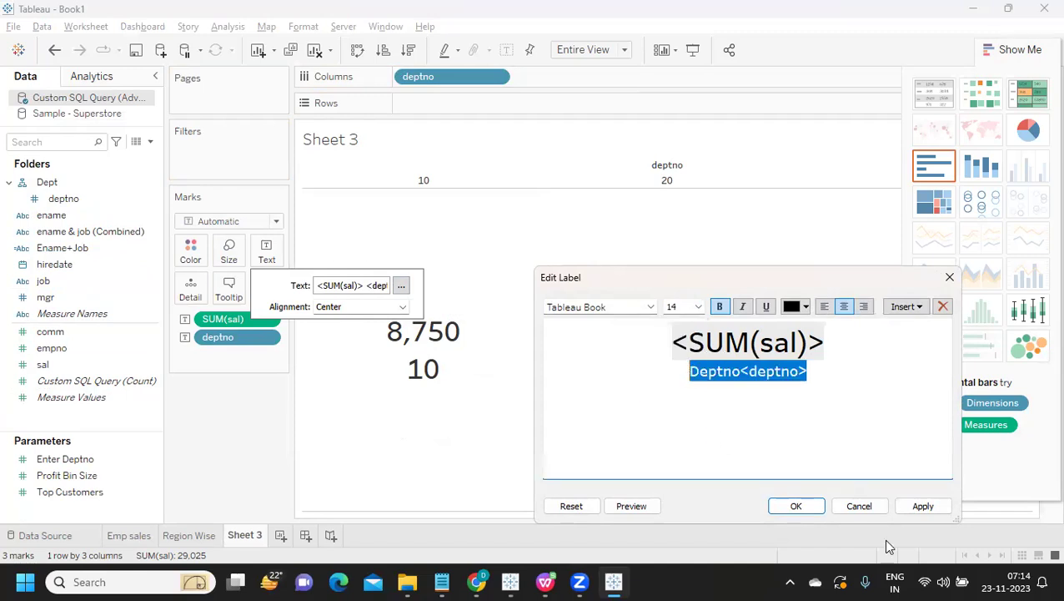
click(926, 505)
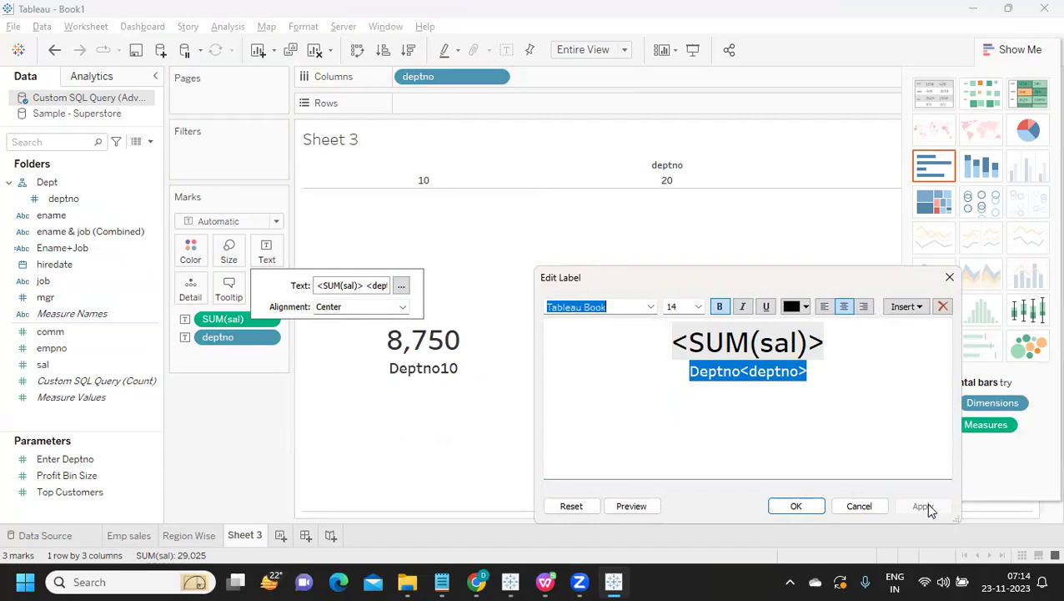
Insert a colon between "Deptno" and the deptno field in the label and apply it
click(741, 373)
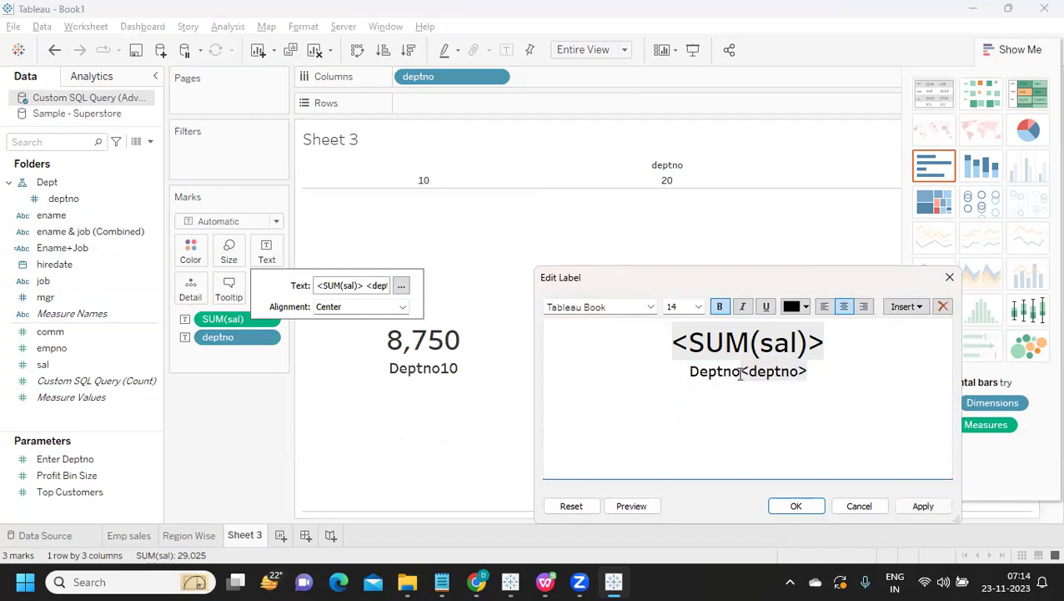
key(BackSpace)
text(:)
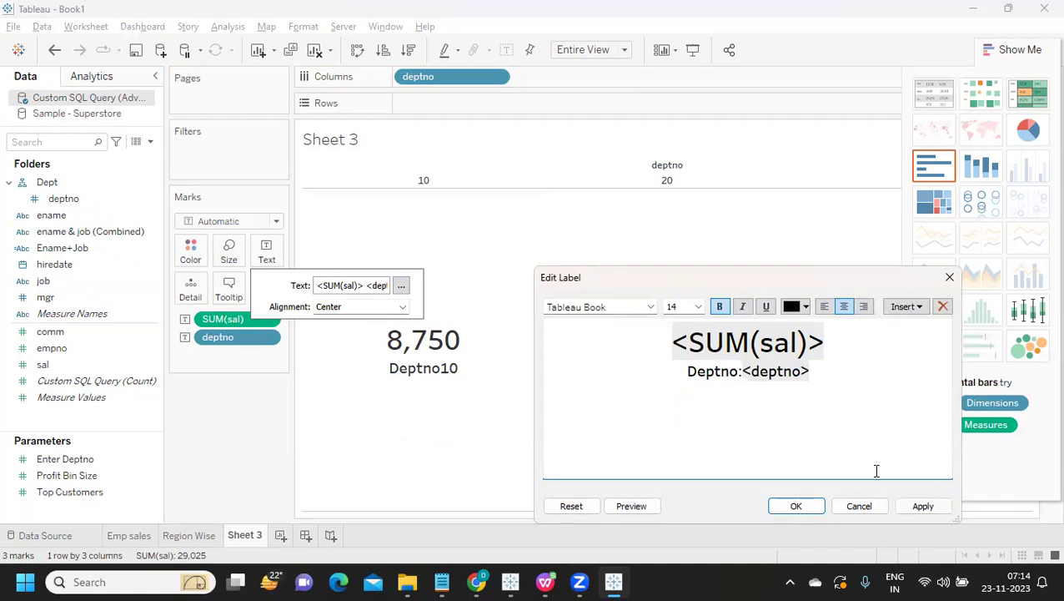
click(924, 506)
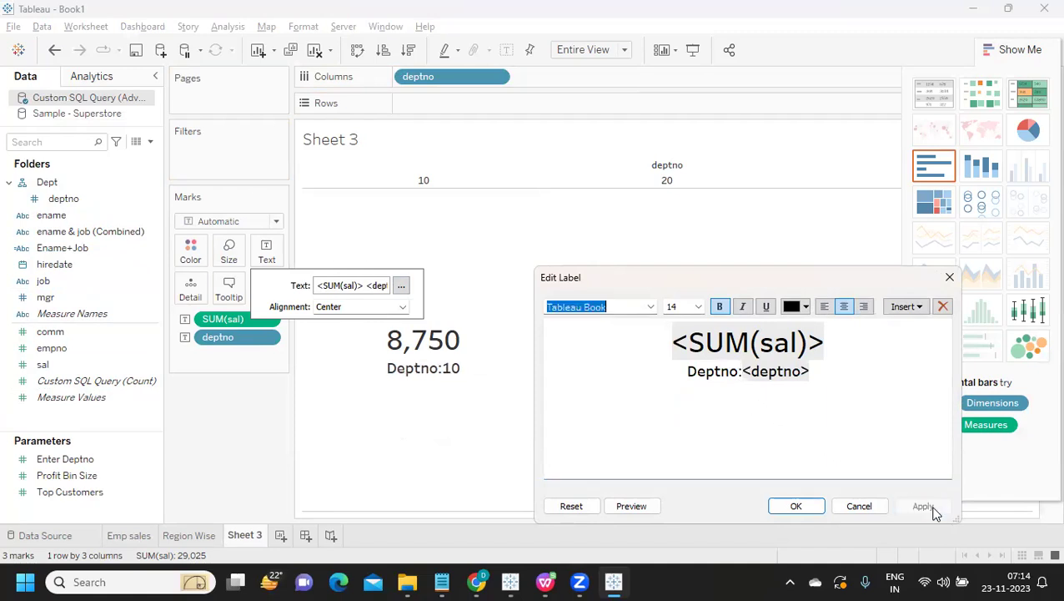
Set the font size of the label's Deptno line to 10 and close the label editor
drag(822, 372, 675, 375)
click(697, 307)
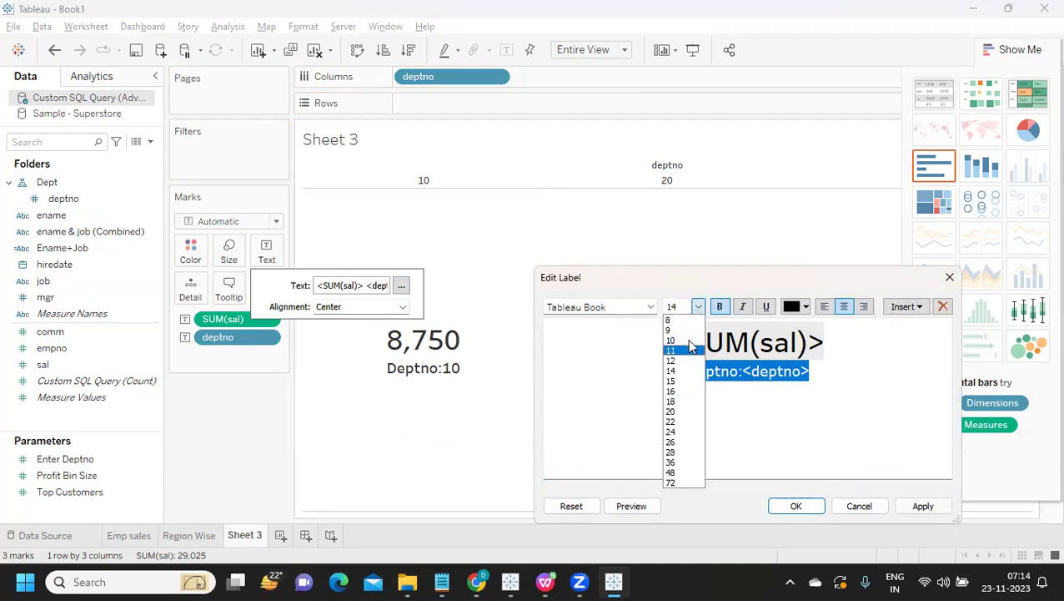
click(686, 340)
click(922, 506)
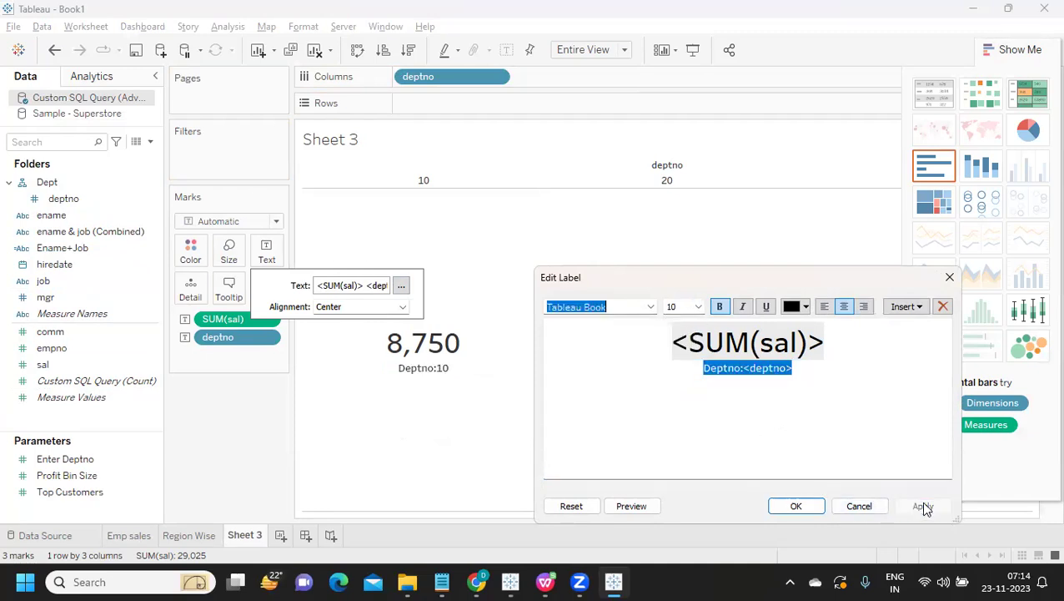
click(801, 506)
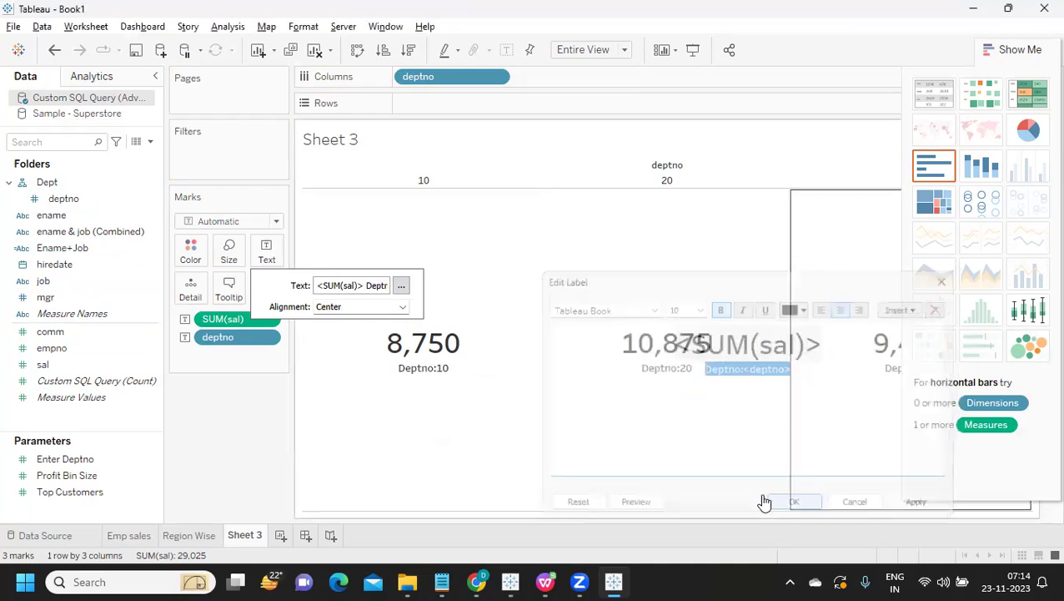
click(234, 404)
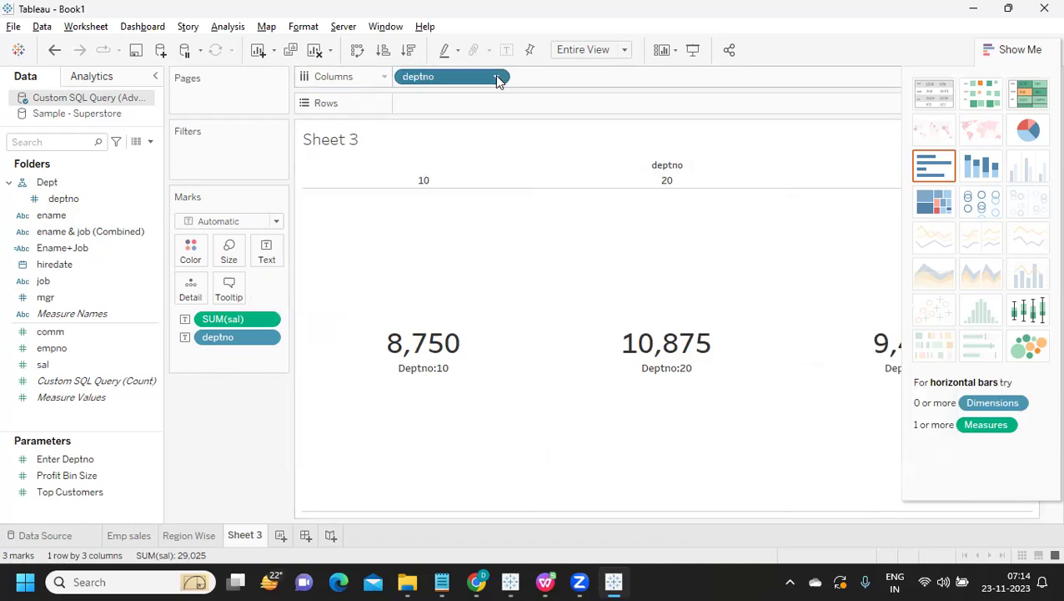
Hide the deptno column header and rename Sheet 3 as Deptno Information
click(497, 79)
click(459, 211)
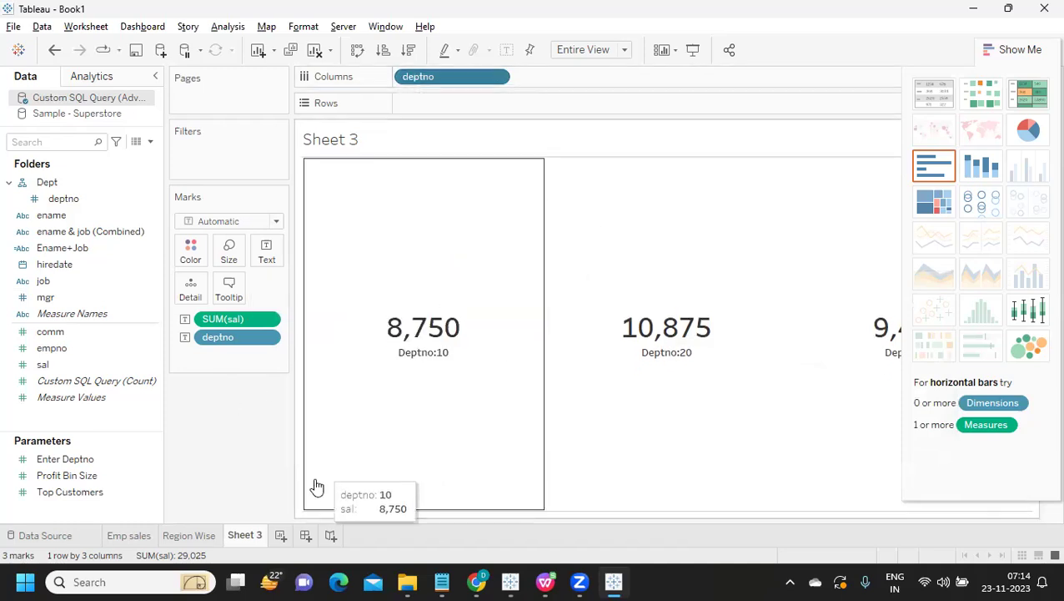
double_click(248, 534)
text(Deptno Information)
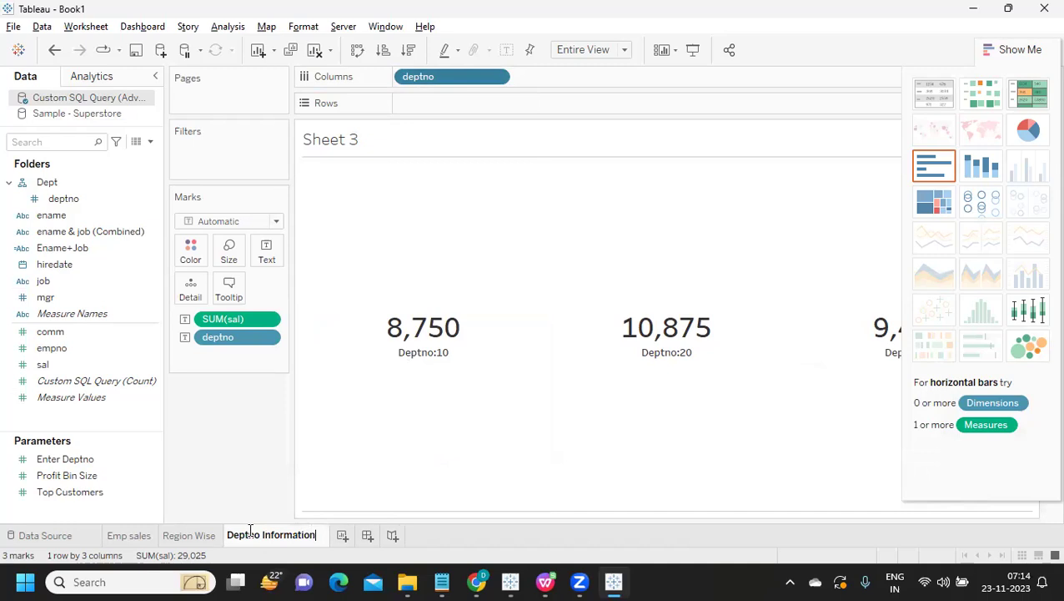
key(Return)
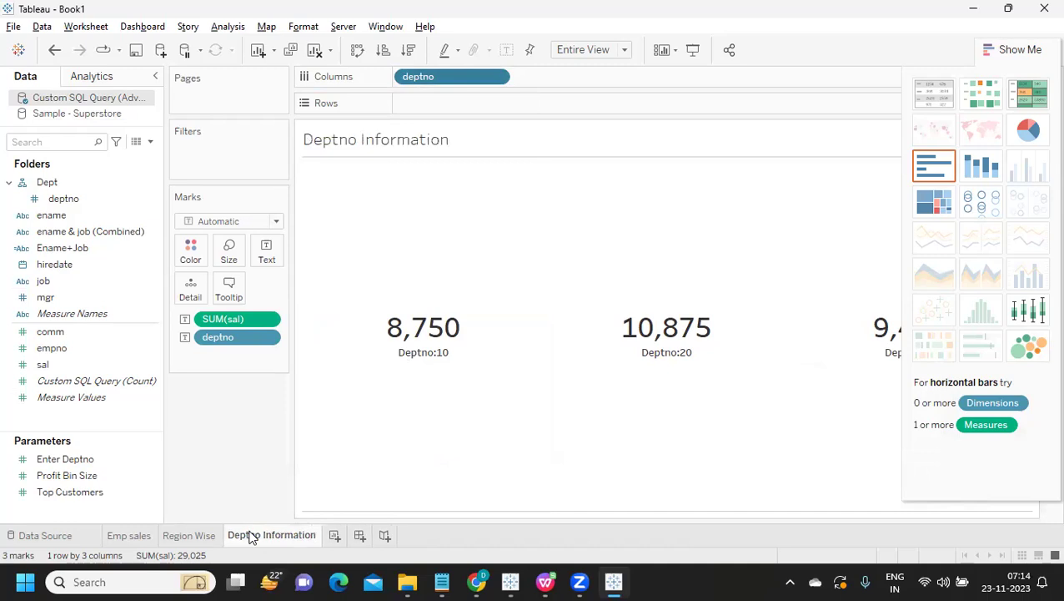
Create a new dashboard containing the Deptno Information sheet with the Emp sales sheet directly beneath it
click(359, 534)
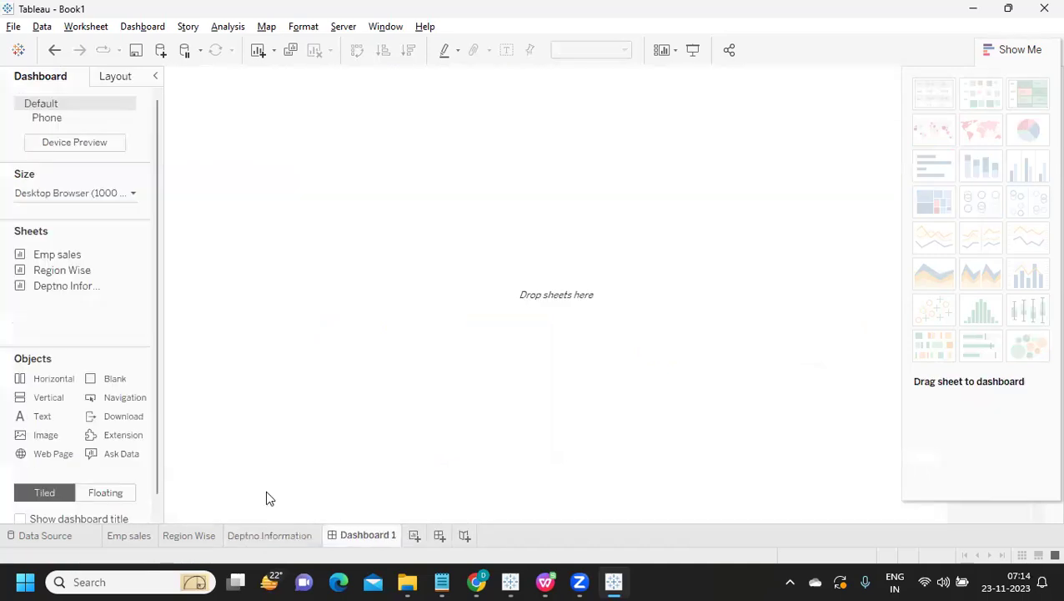
drag(56, 286, 189, 139)
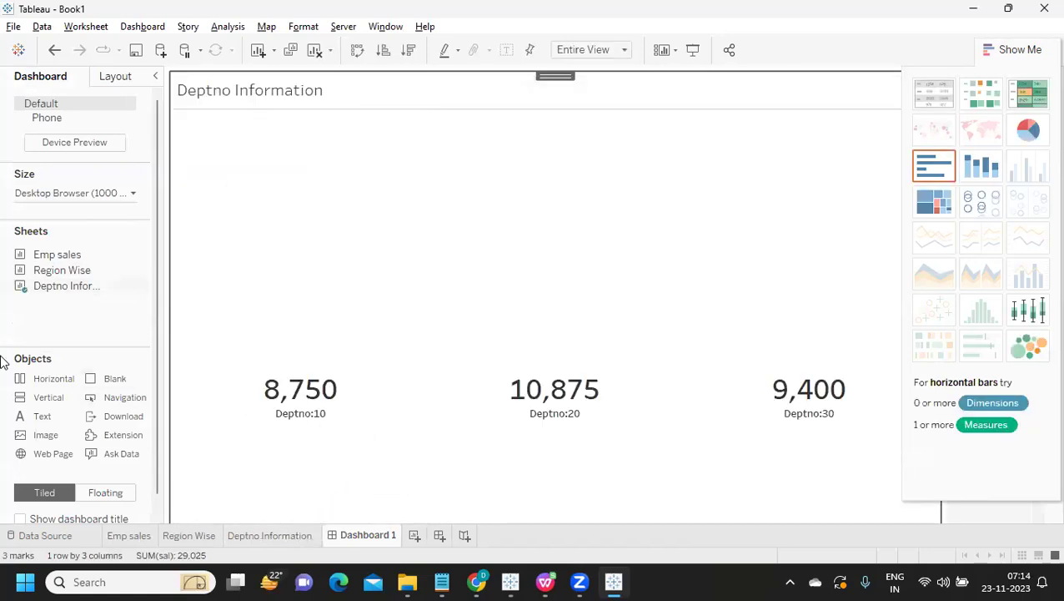
drag(59, 256, 304, 397)
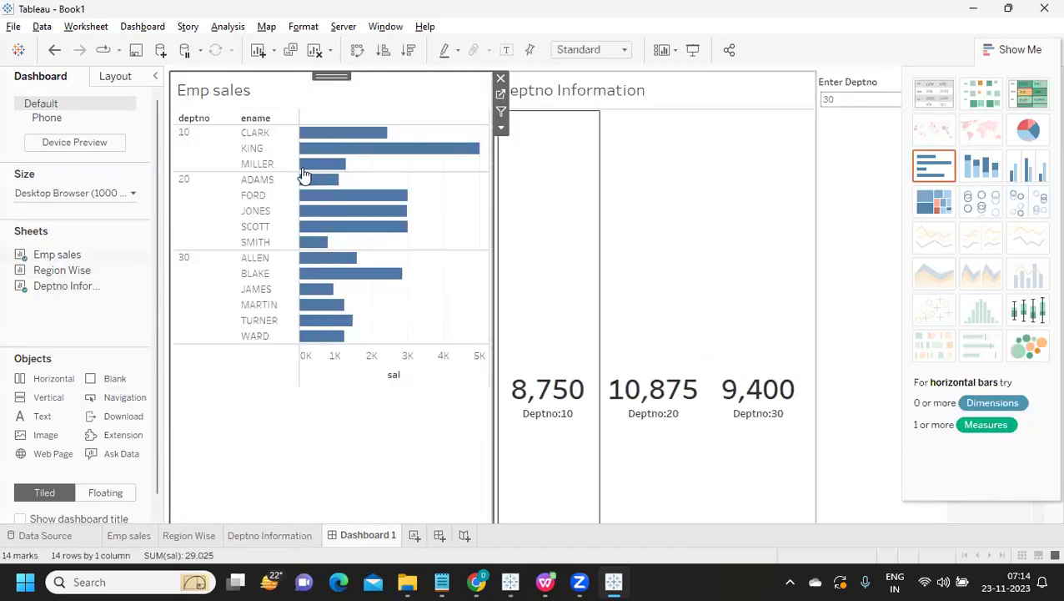
drag(332, 75, 78, 364)
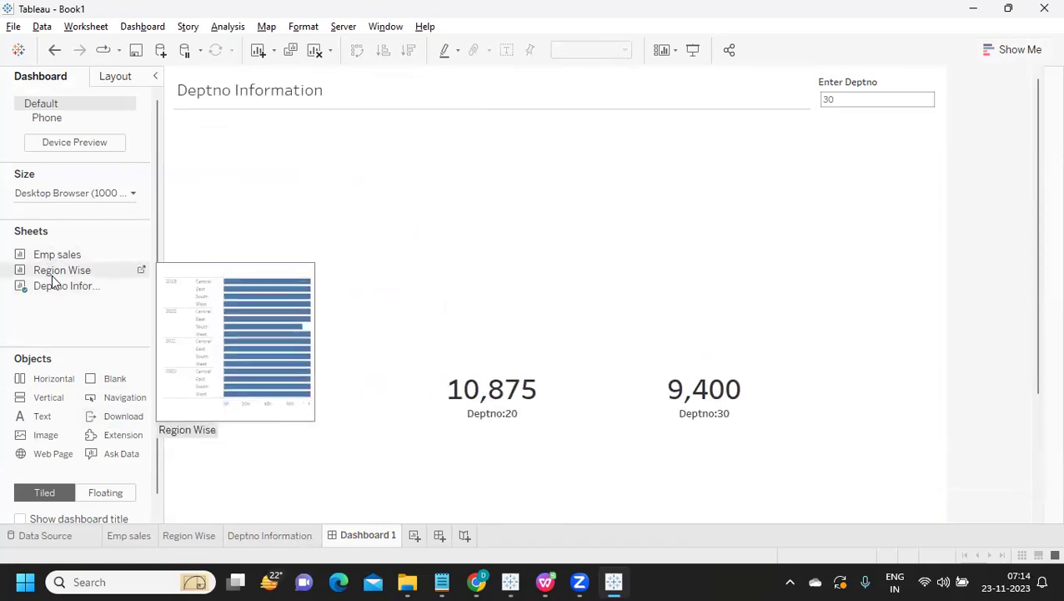
drag(52, 258, 355, 546)
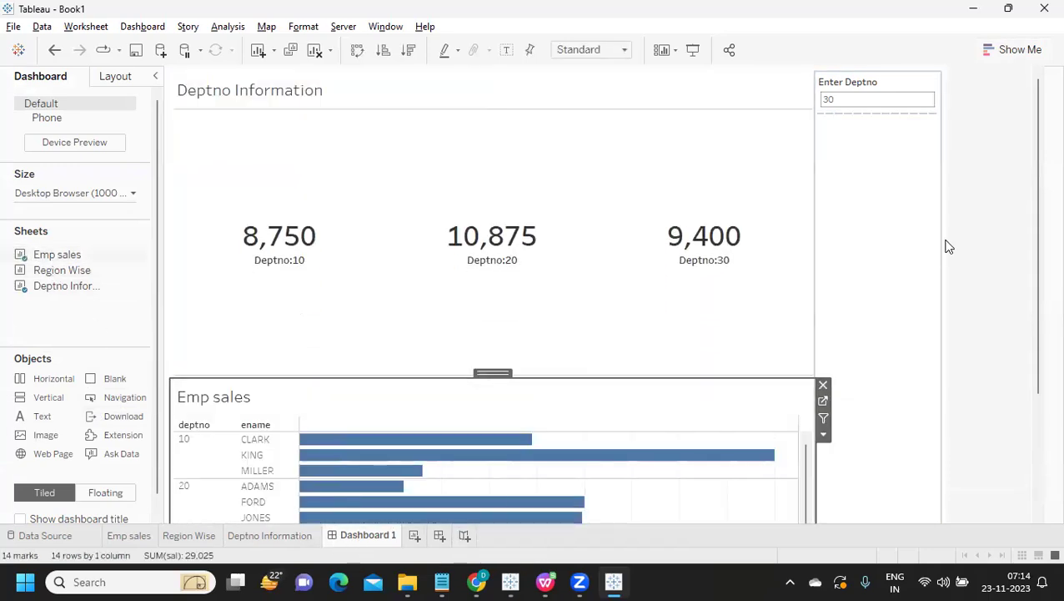
Add the Region Wise sheet to the dashboard directly beside Emp sales, beneath Deptno Information
drag(1038, 218, 1038, 442)
mouse_move(45, 276)
drag(44, 276, 704, 391)
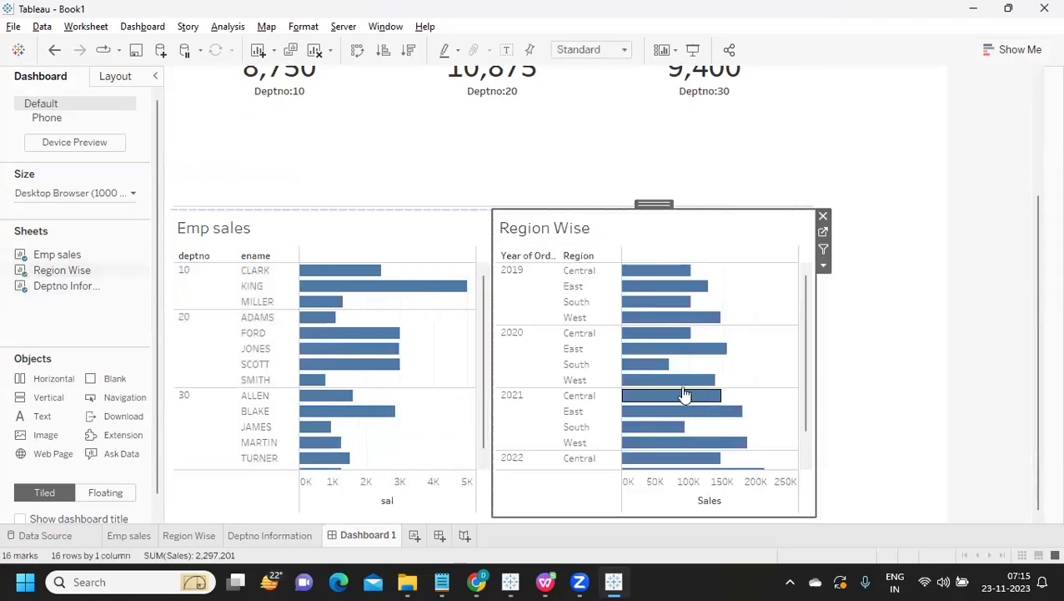
Shrink the height of the Deptno Information sheet so Emp sales and Region Wise extend up to just beneath its three figures
drag(416, 206, 420, 166)
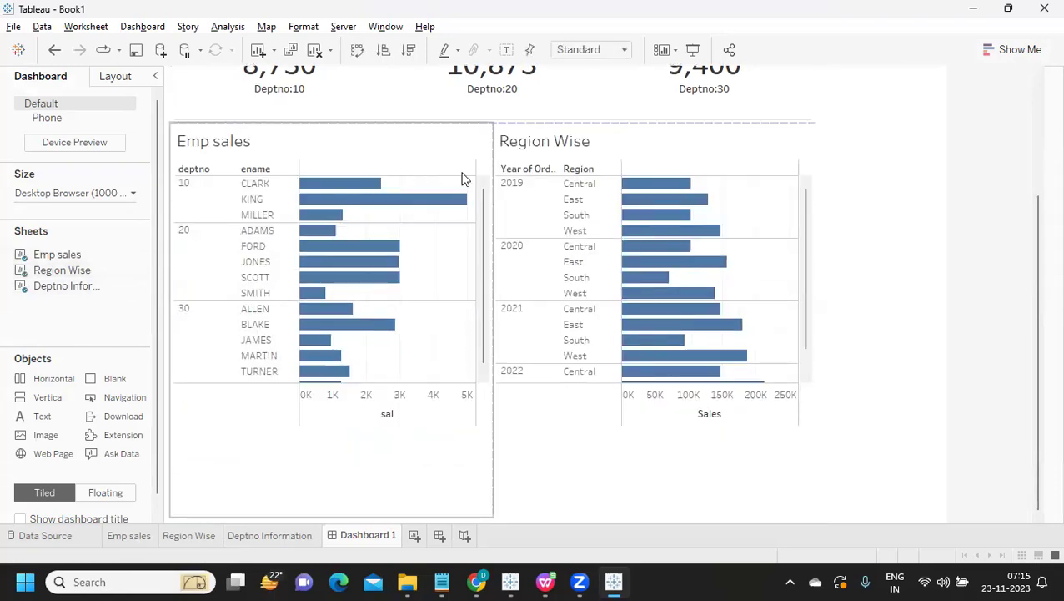
scroll(879, 264, up, 5)
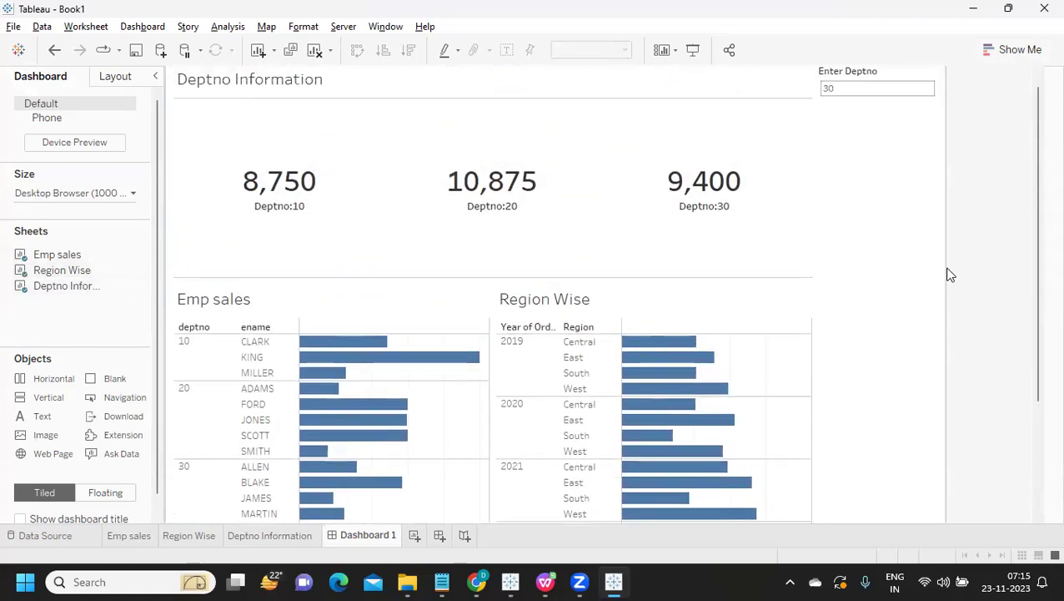
drag(425, 289, 434, 221)
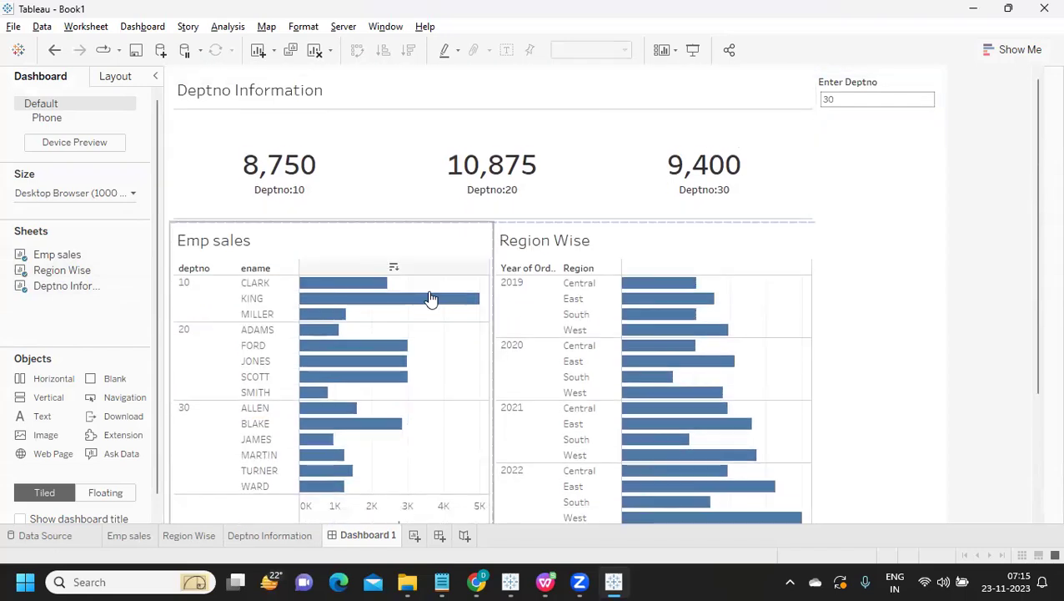
click(924, 263)
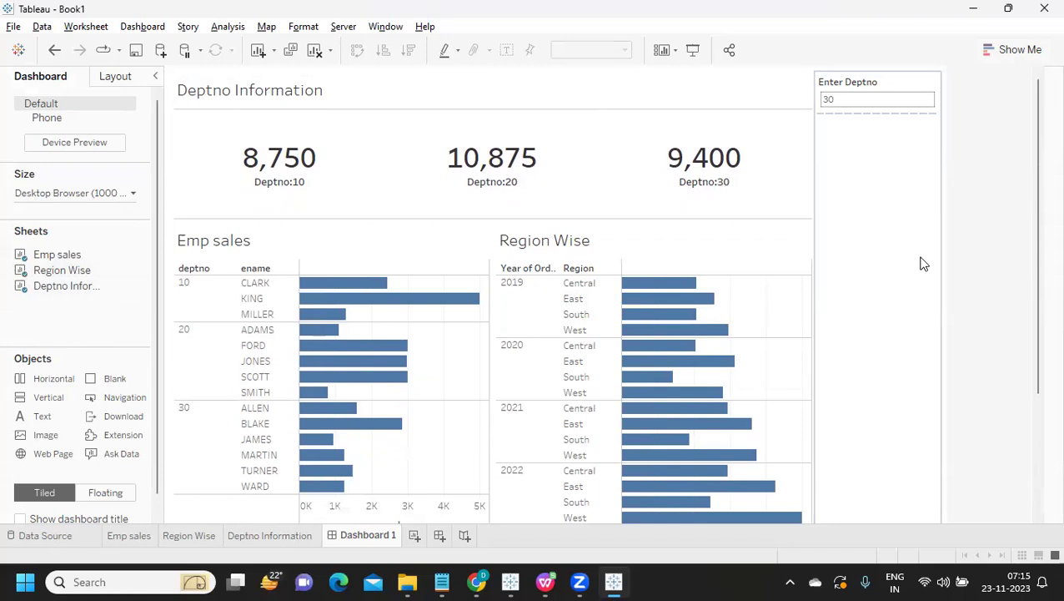
click(246, 244)
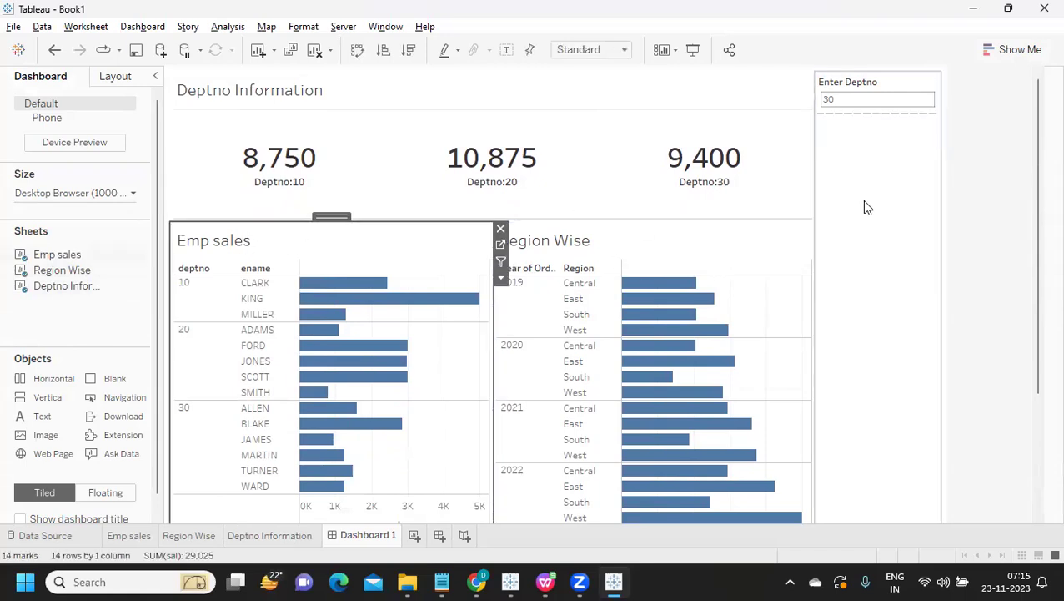
click(767, 184)
click(767, 183)
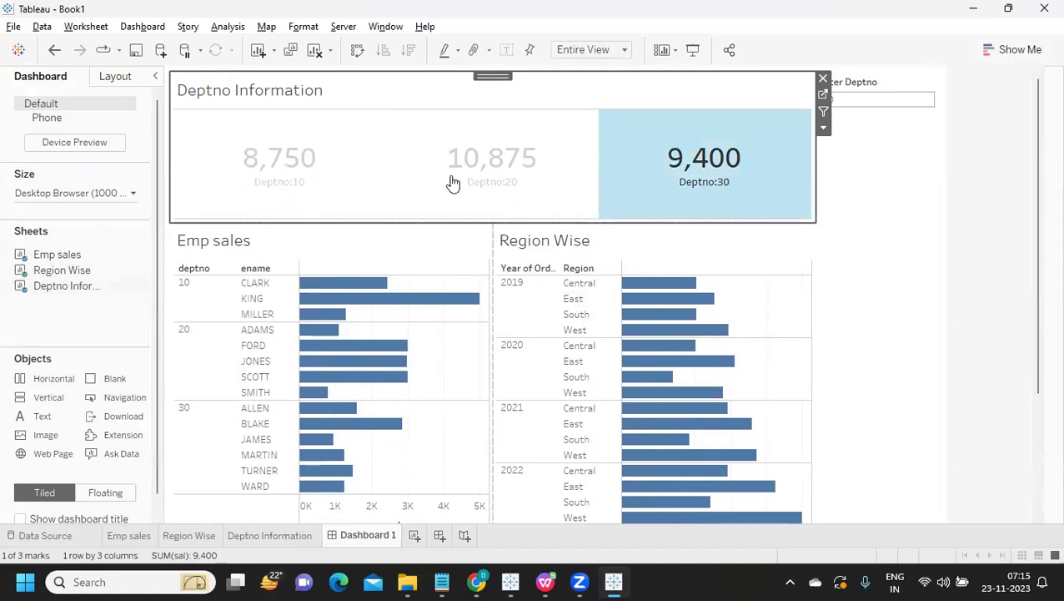
click(734, 213)
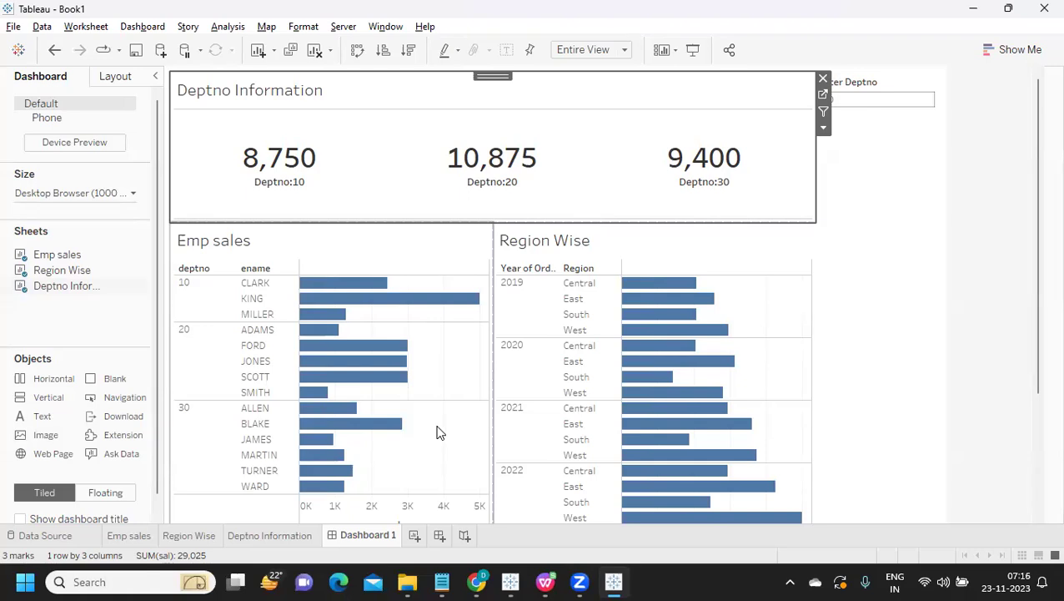
Switch to the other Tableau window with the Dashboard1 workbook
key(alt+Tab)
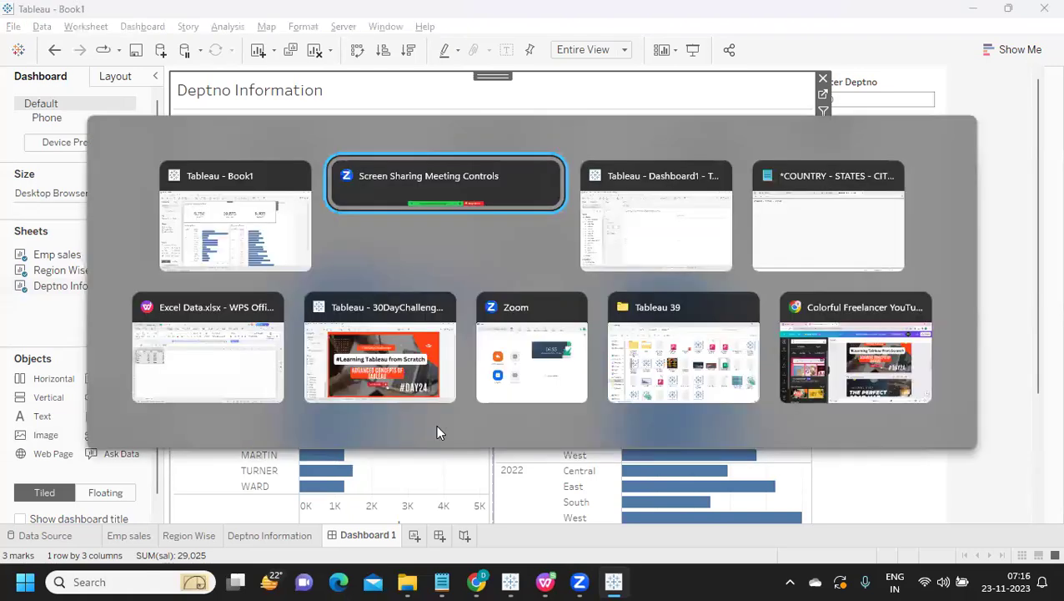
key(alt+Tab)
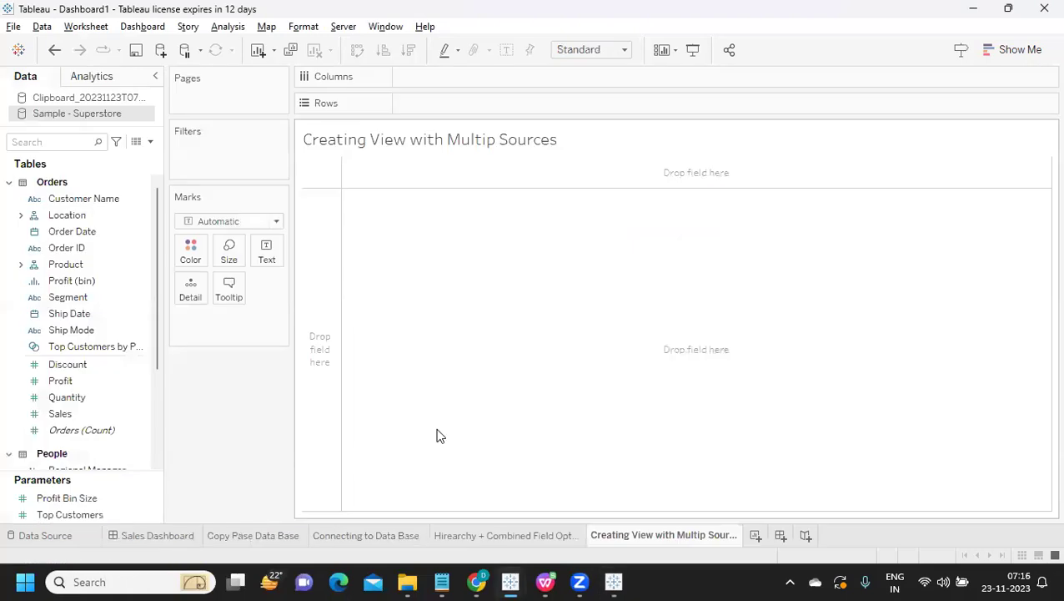